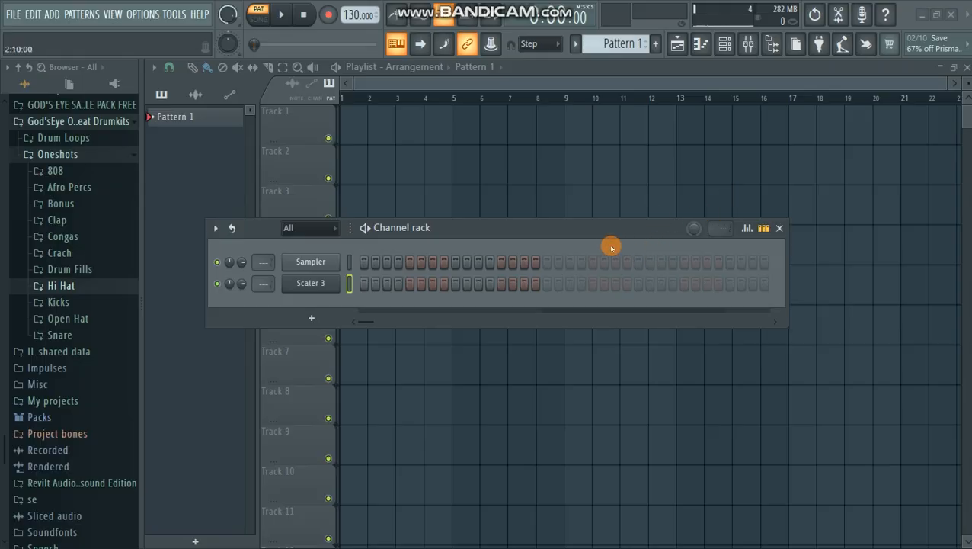
left_click_drag(590, 236, 645, 221)
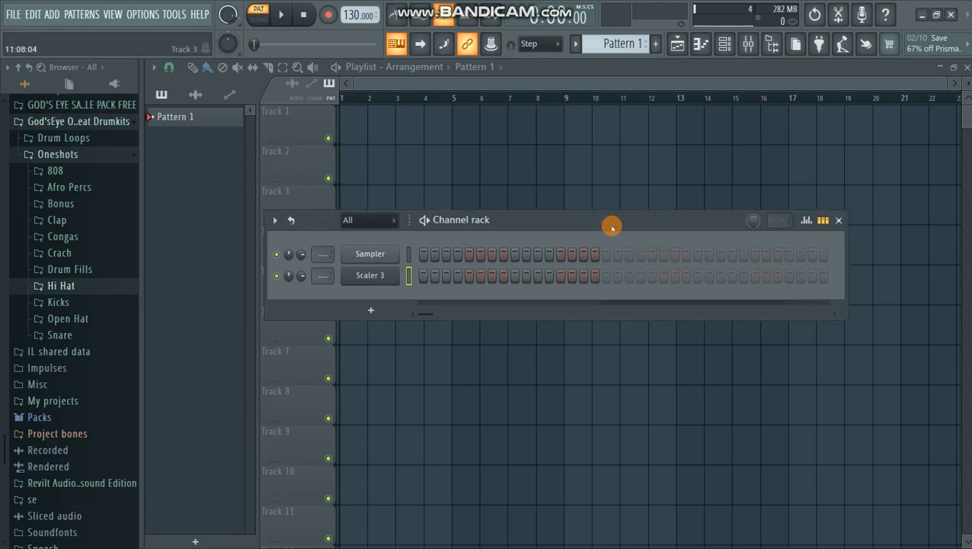
left_click_drag(612, 226, 579, 223)
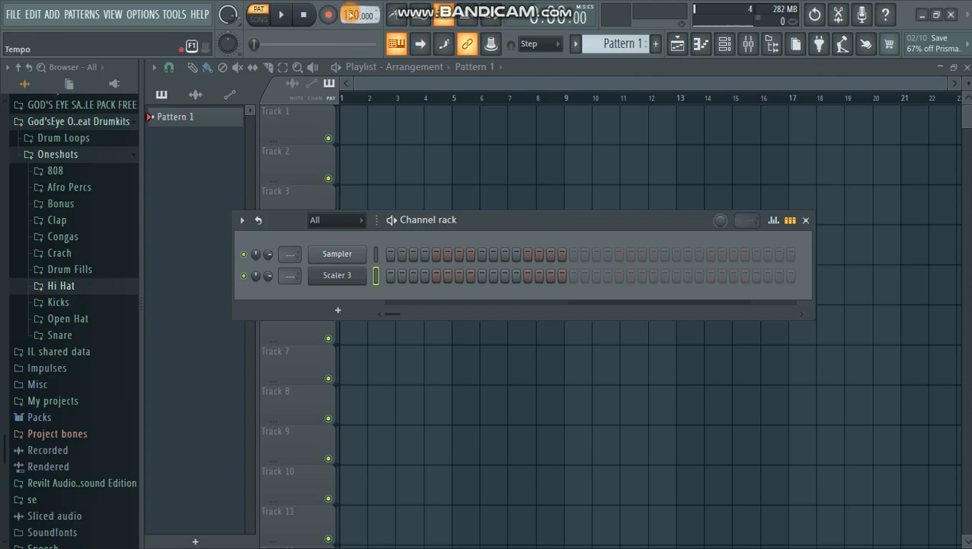
Step: Set the project tempo to the 110 BPM preset and move the channel rack up out of the way
right_click(354, 16)
left_click(501, 80)
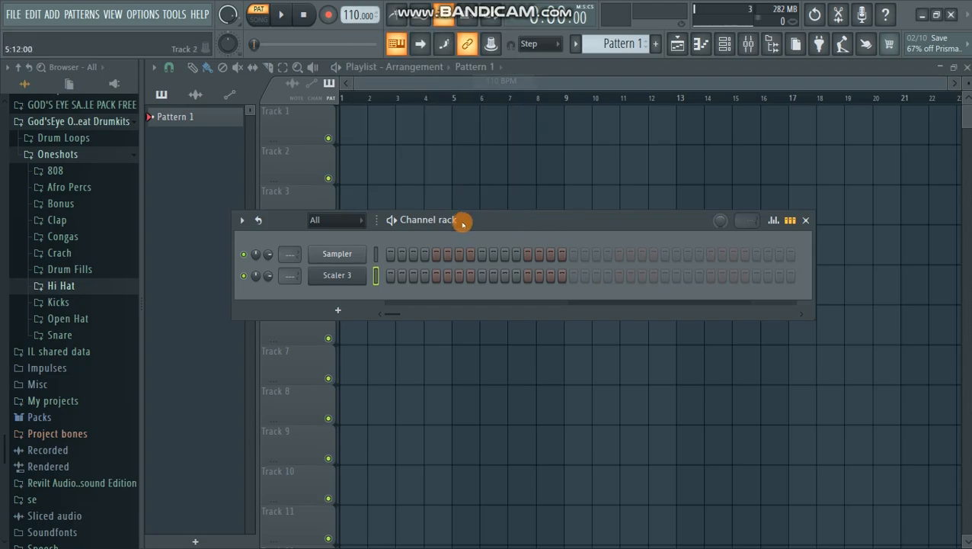
left_click_drag(478, 221, 516, 177)
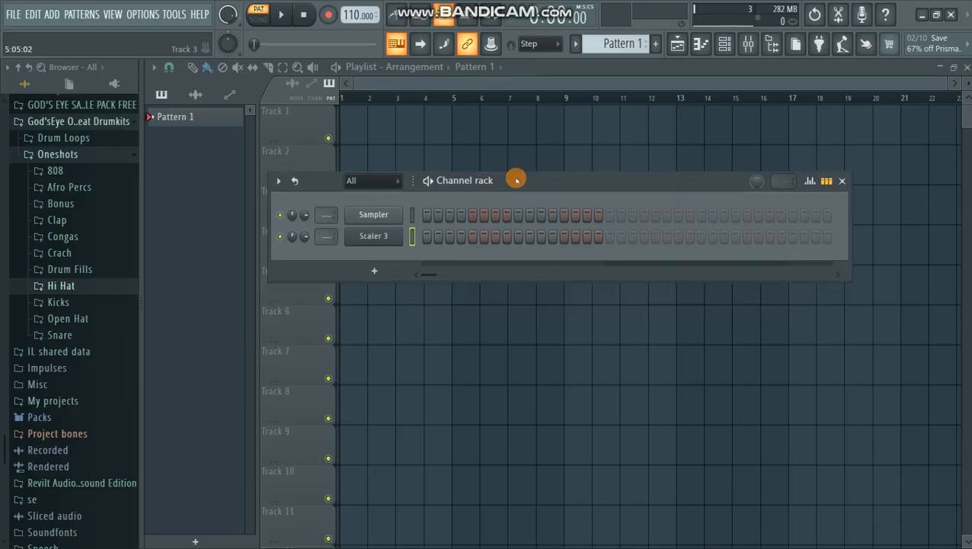
Step: Open Scaler 3 and load the Coloured 2 chord set from the common progression I-IV-V-IV (Journey)
left_click(404, 233)
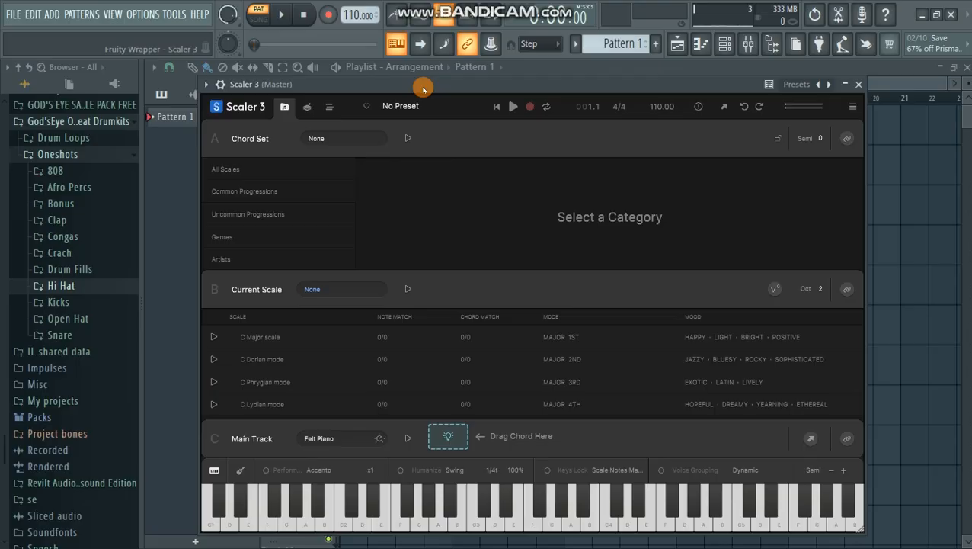
left_click(280, 192)
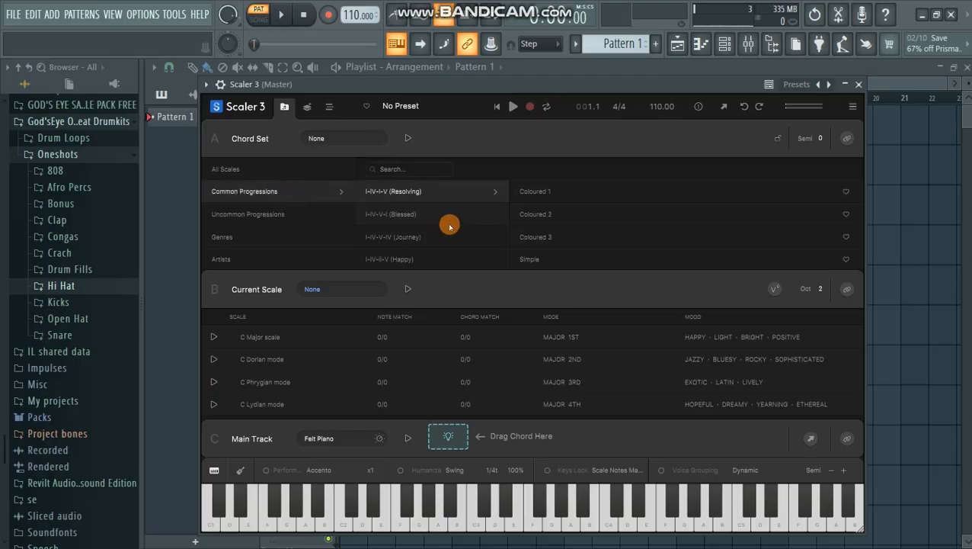
left_click(415, 239)
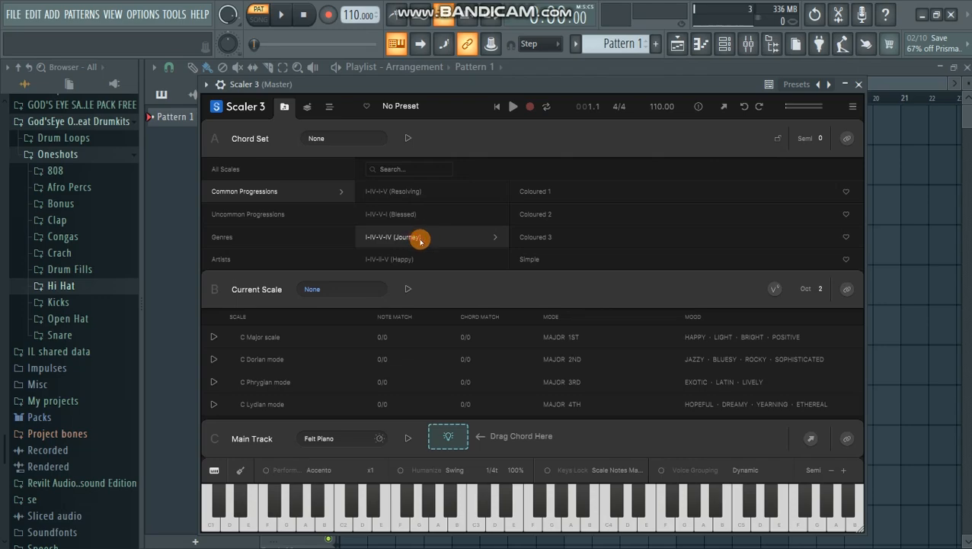
left_click(535, 216)
Step: Audition the four Coloured 2 chords and the first four chords of the C Major scale
left_click(449, 137)
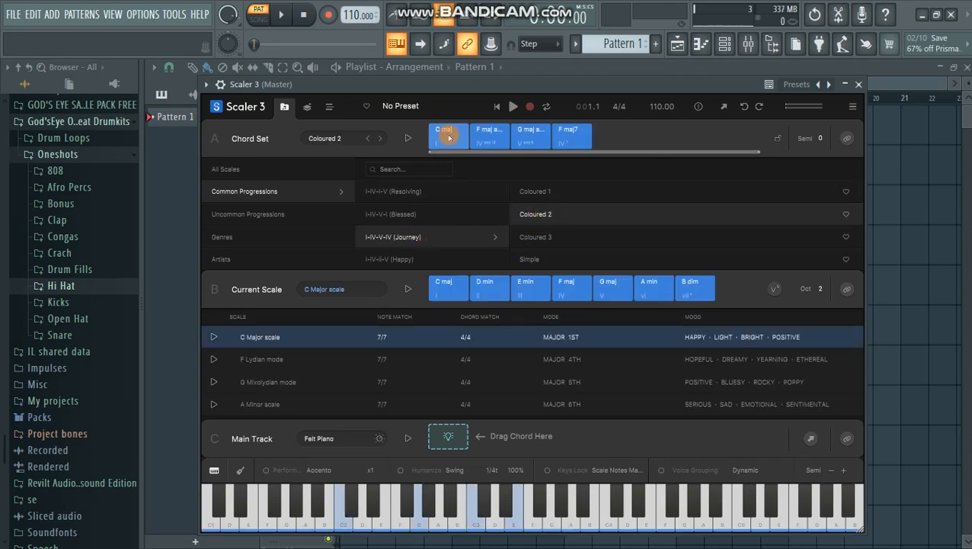
left_click(492, 136)
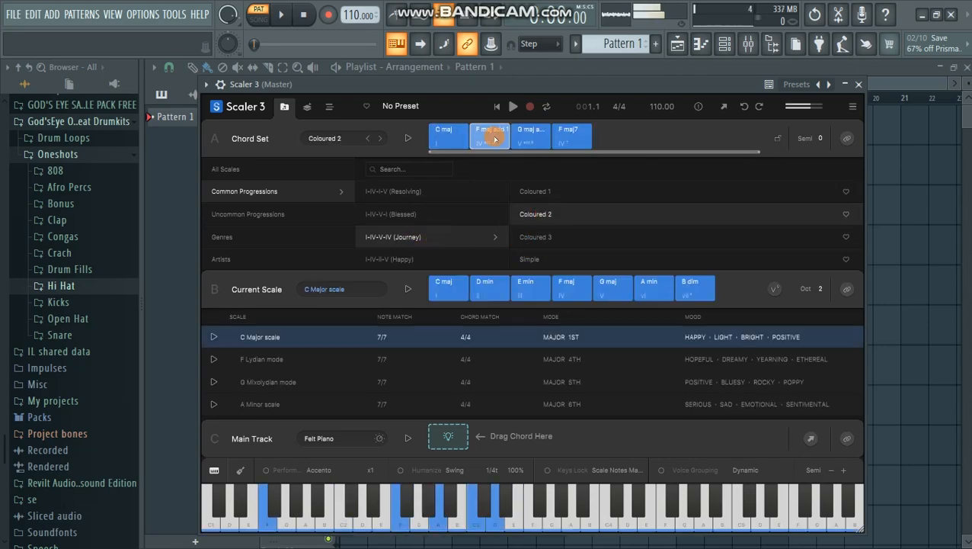
left_click(526, 139)
left_click(570, 137)
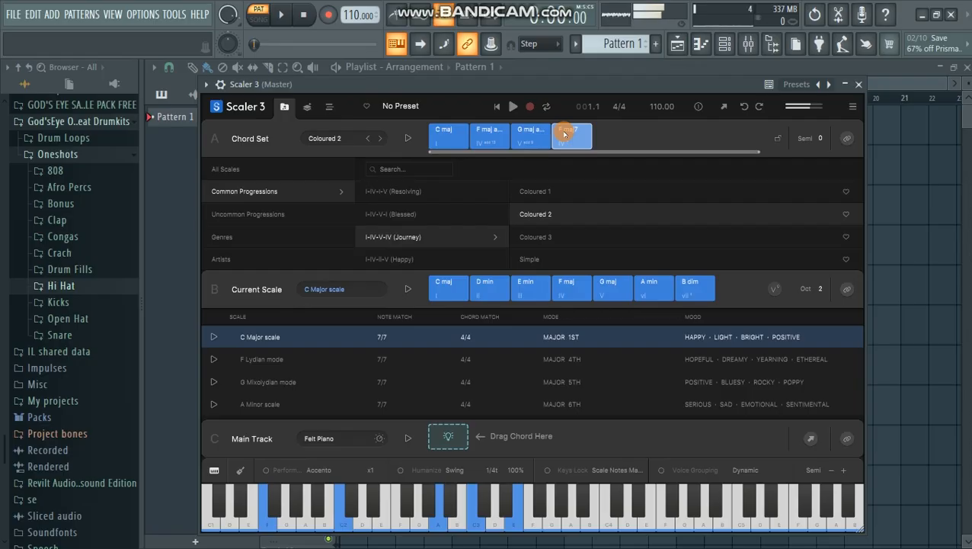
left_click(454, 287)
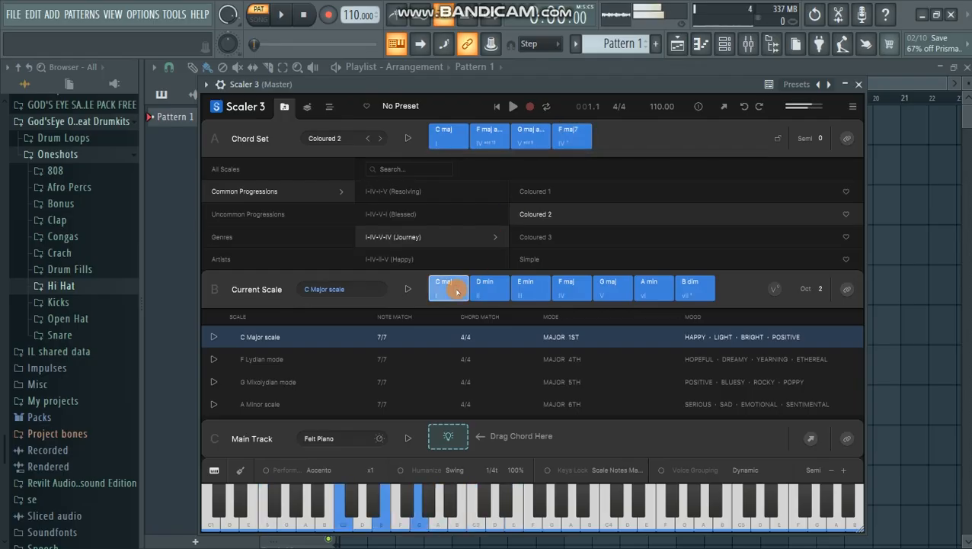
left_click(490, 293)
left_click(535, 287)
left_click(569, 285)
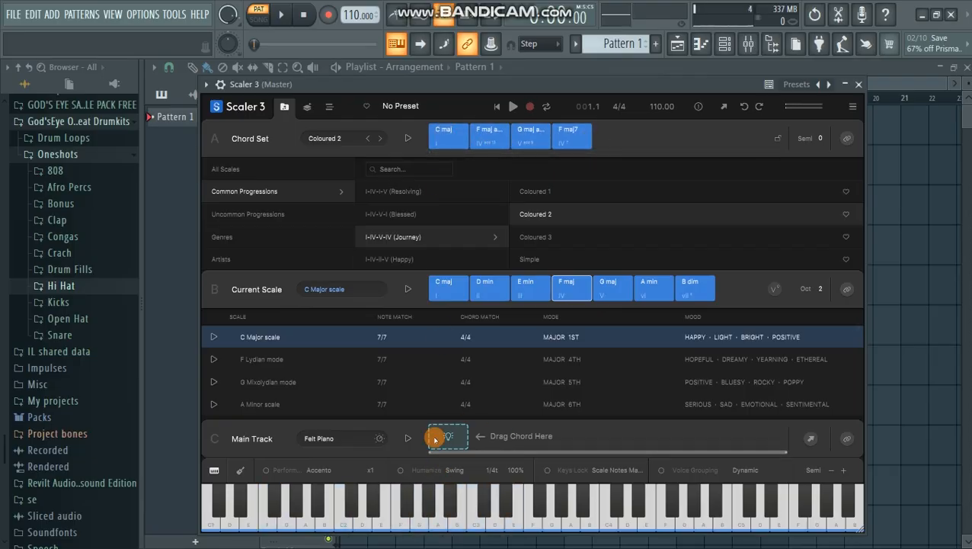
Step: Add all four Coloured 2 chords, from C maj to F maj7, to the Main Track in order
left_click_drag(445, 138, 446, 439)
left_click_drag(488, 130, 492, 431)
left_click_drag(536, 146, 537, 433)
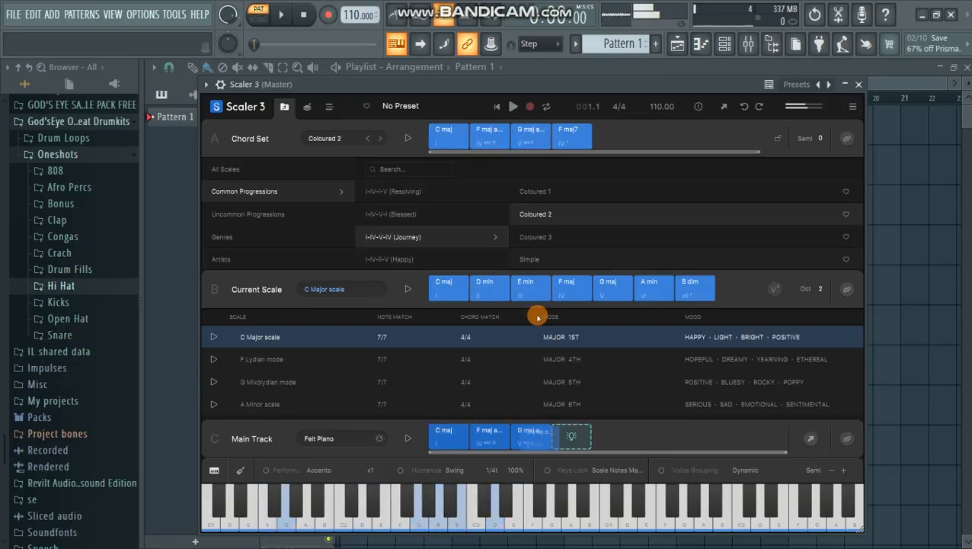
left_click_drag(568, 131, 575, 435)
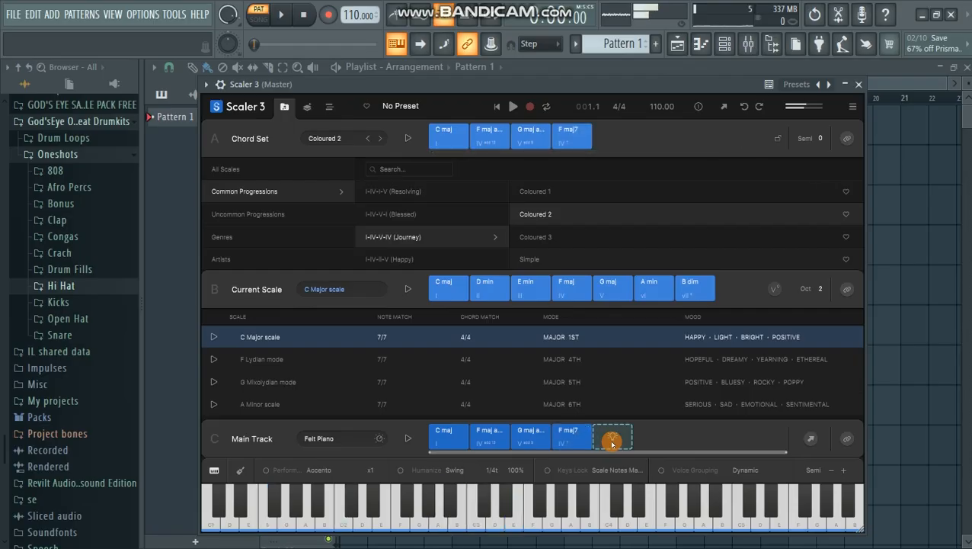
Step: Show the Main Track in Scaler's Arrange view and play back the chord progression
left_click(329, 107)
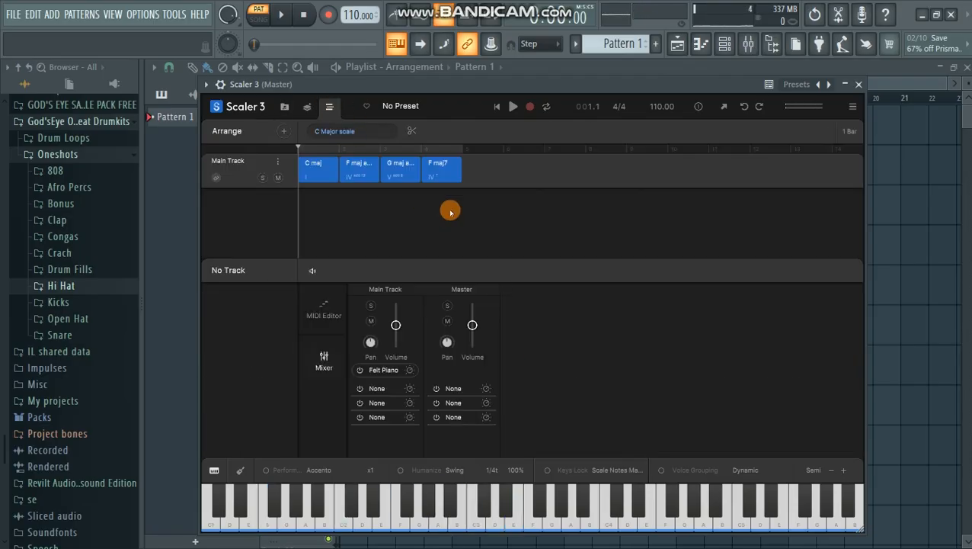
left_click_drag(497, 81, 547, 158)
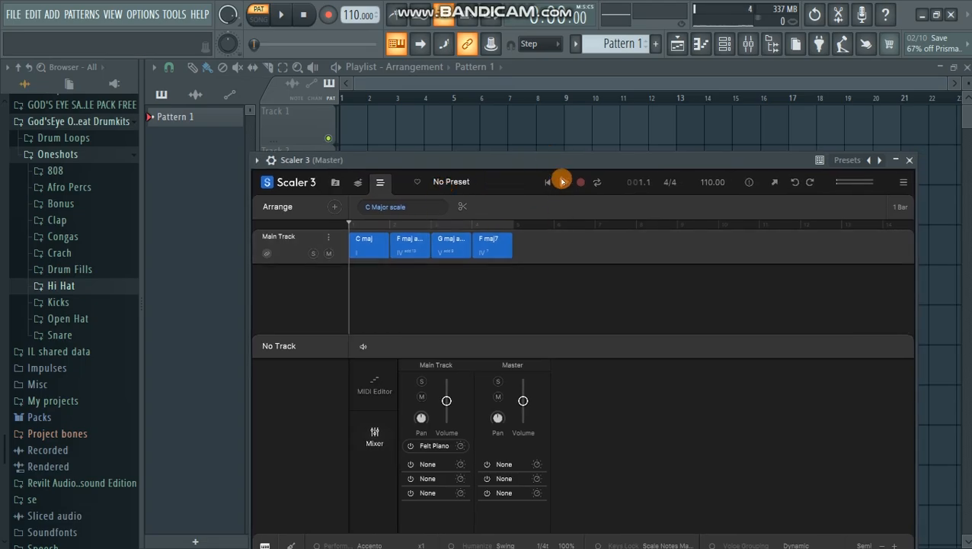
left_click(562, 181)
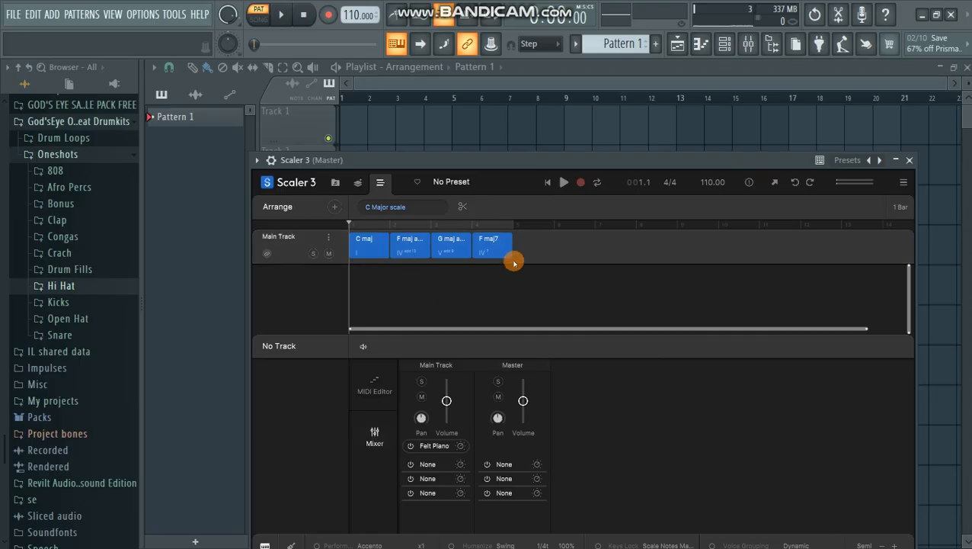
Step: Insert a Hypersonic instrument channel into the channel rack above the Sampler channel
left_click_drag(440, 166, 428, 318)
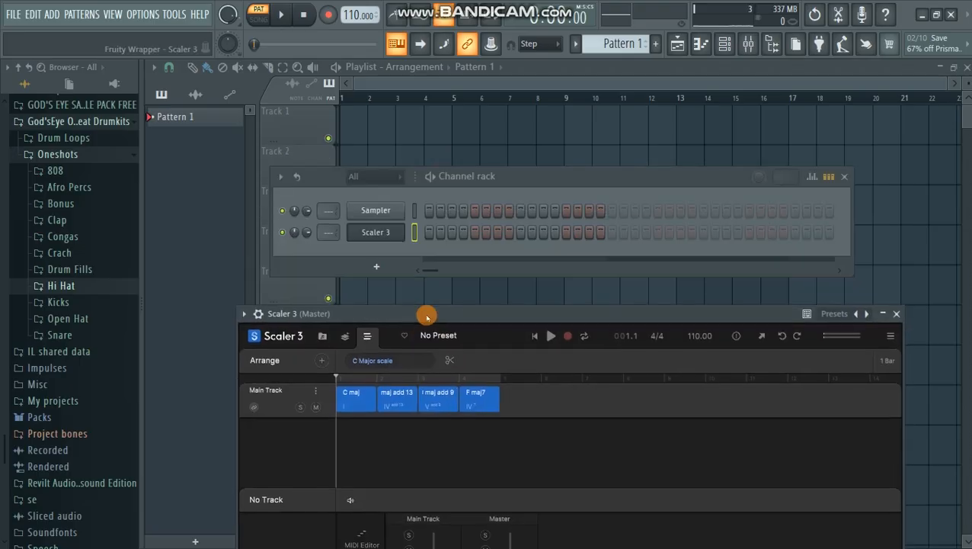
right_click(375, 214)
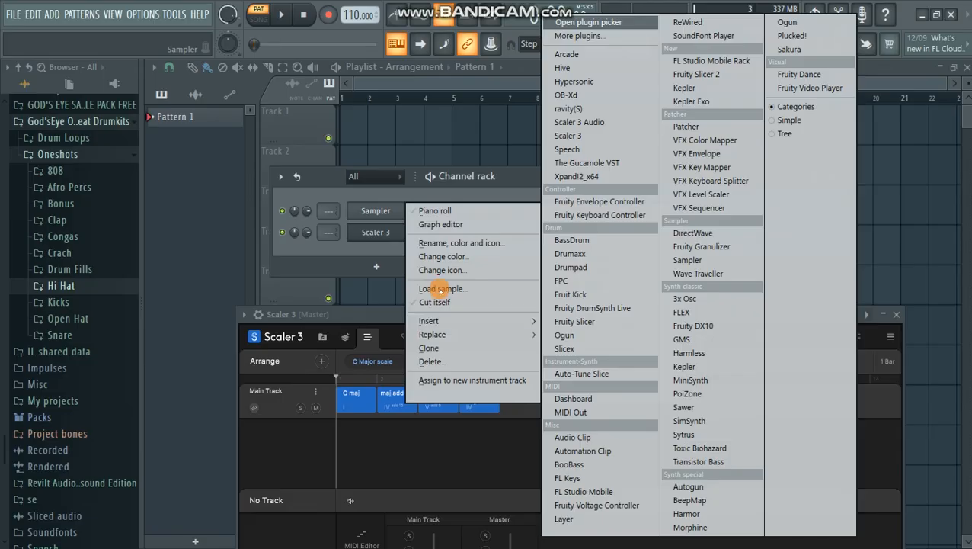
mouse_move(532, 321)
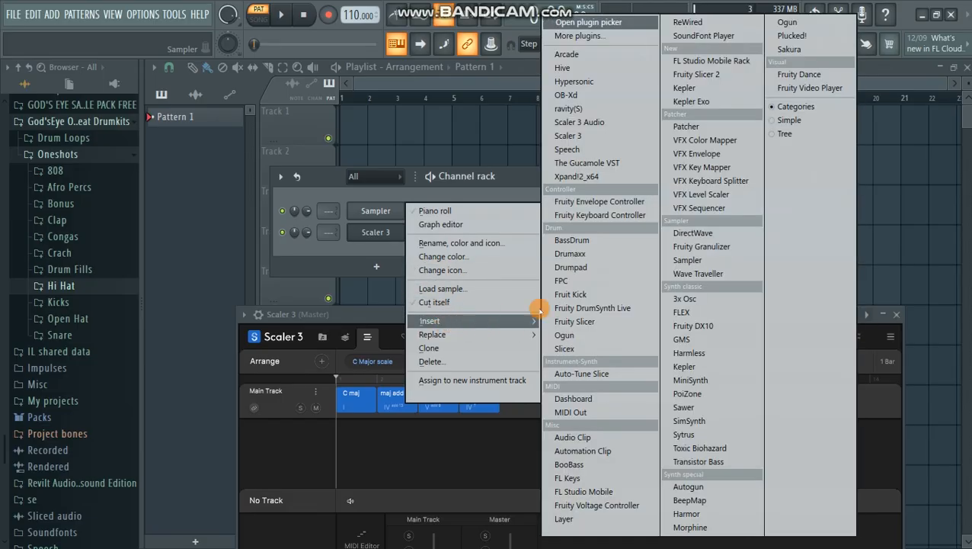
left_click(585, 84)
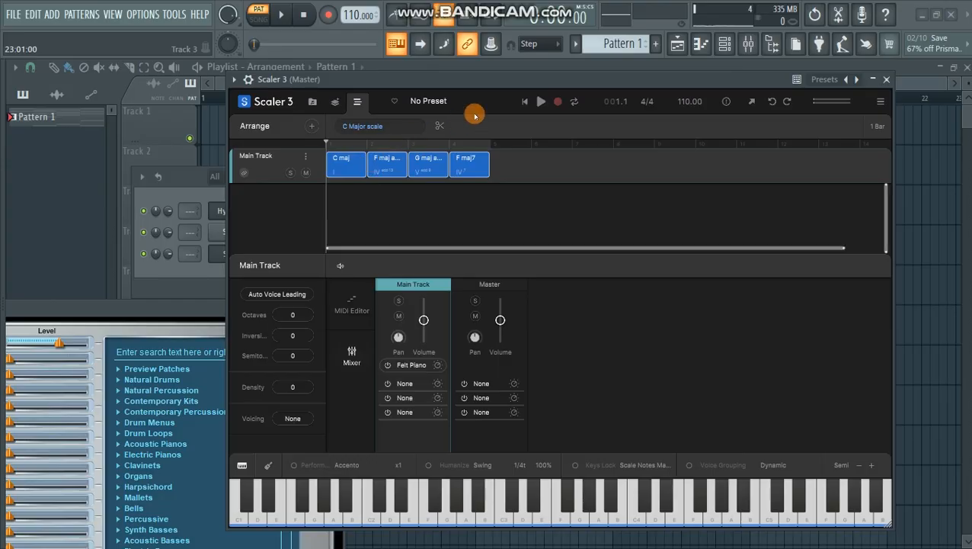
Step: Clone the Hypersonic channel in the channel rack to get a second instance
left_click_drag(489, 78, 641, 113)
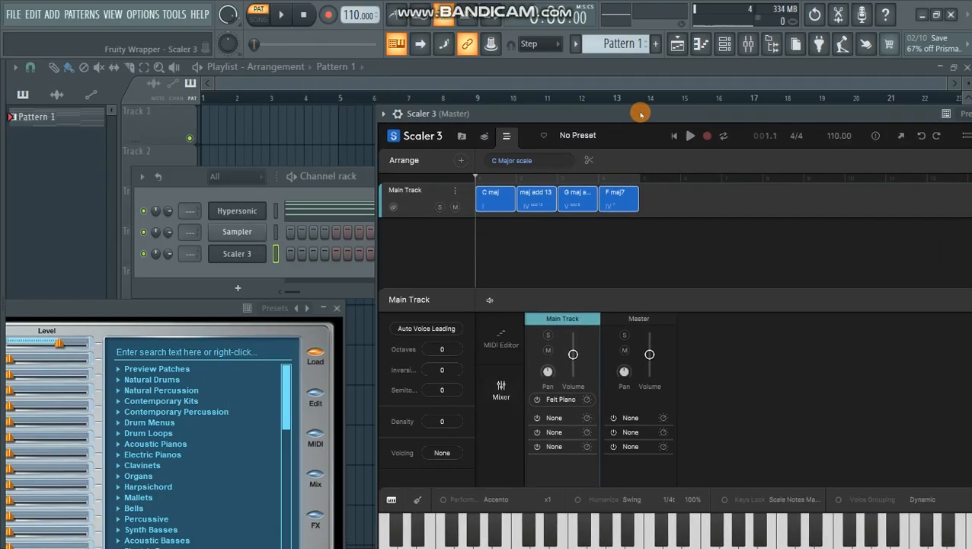
right_click(240, 217)
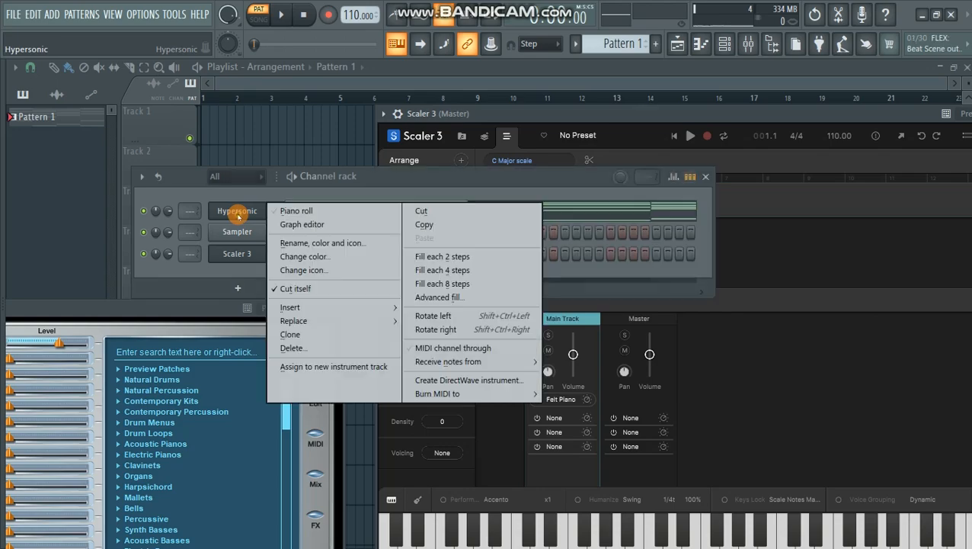
left_click(315, 332)
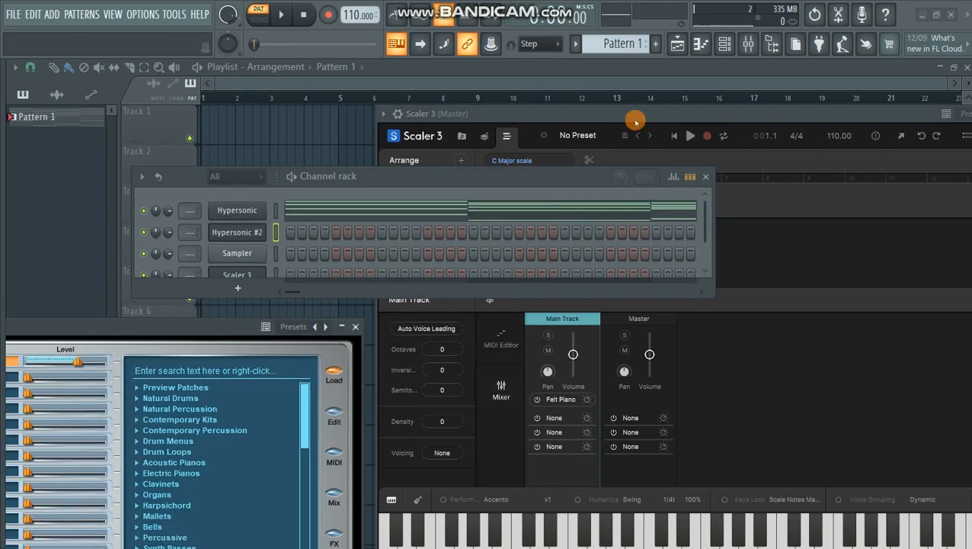
Step: Start adding a track to Scaler's arrangement and list the Melody motions under Expressions
left_click_drag(635, 115, 456, 80)
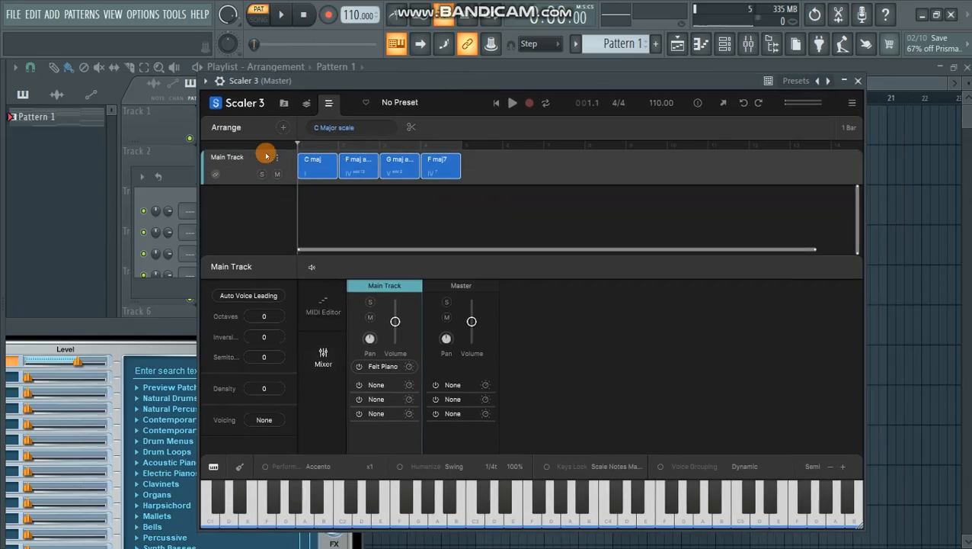
left_click(282, 130)
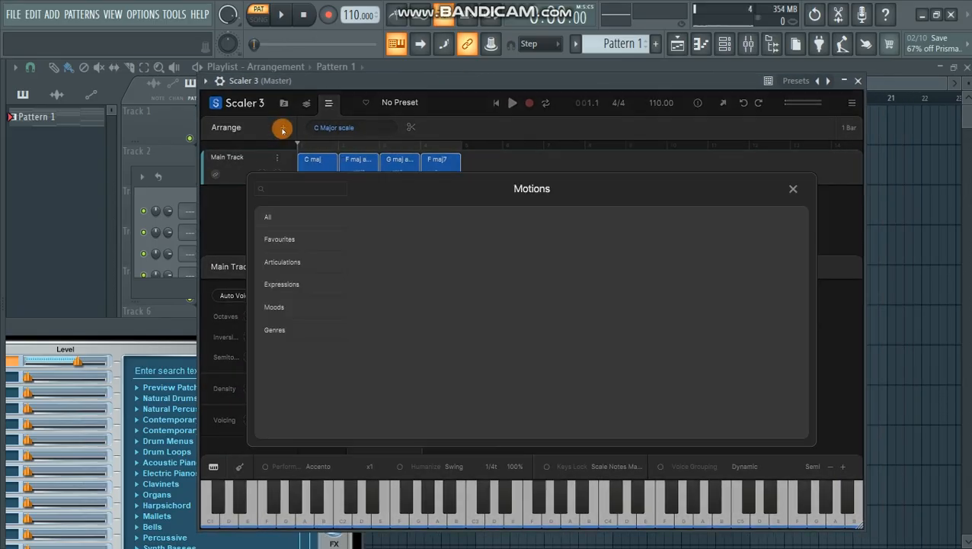
left_click(341, 312)
left_click(335, 287)
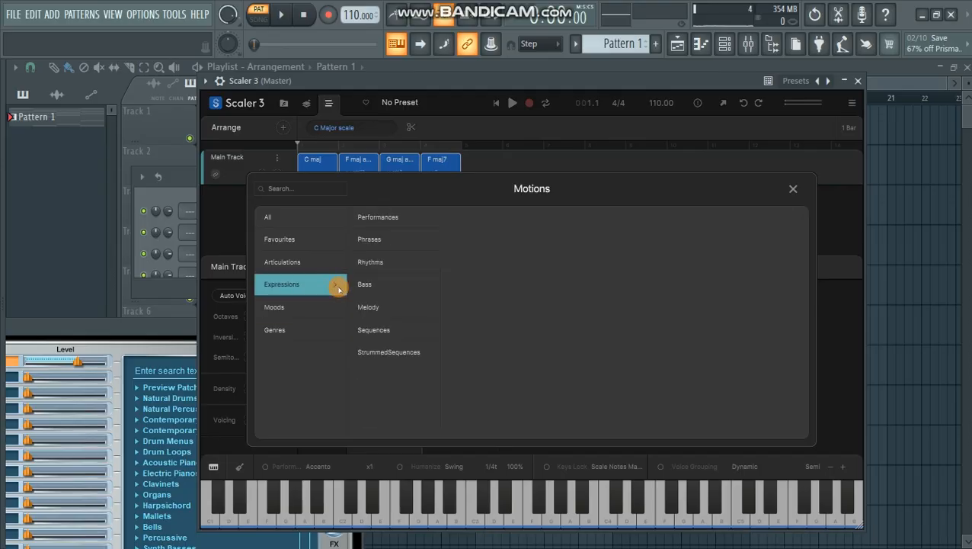
left_click(418, 308)
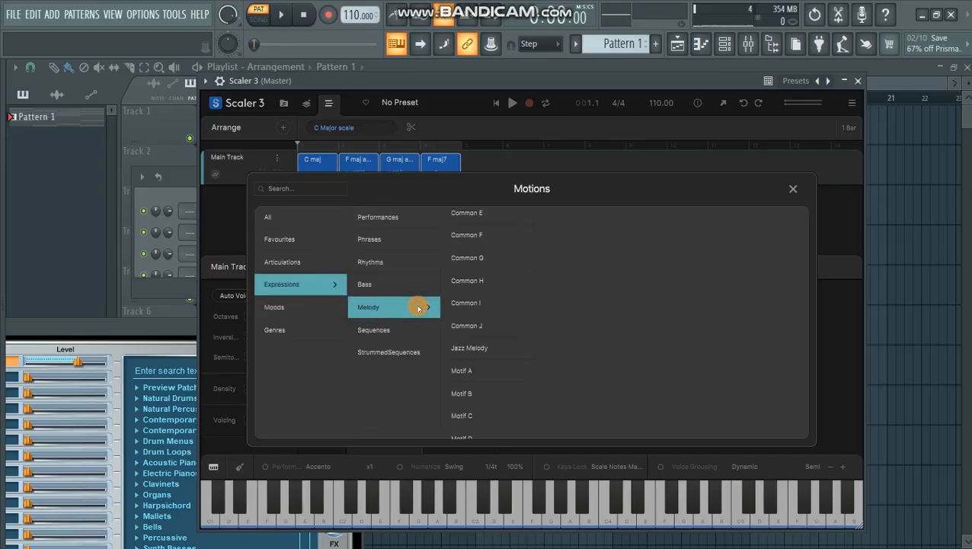
Step: Examine the melody motion groups from Common H down through the Motif and Riff sets
left_click(481, 279)
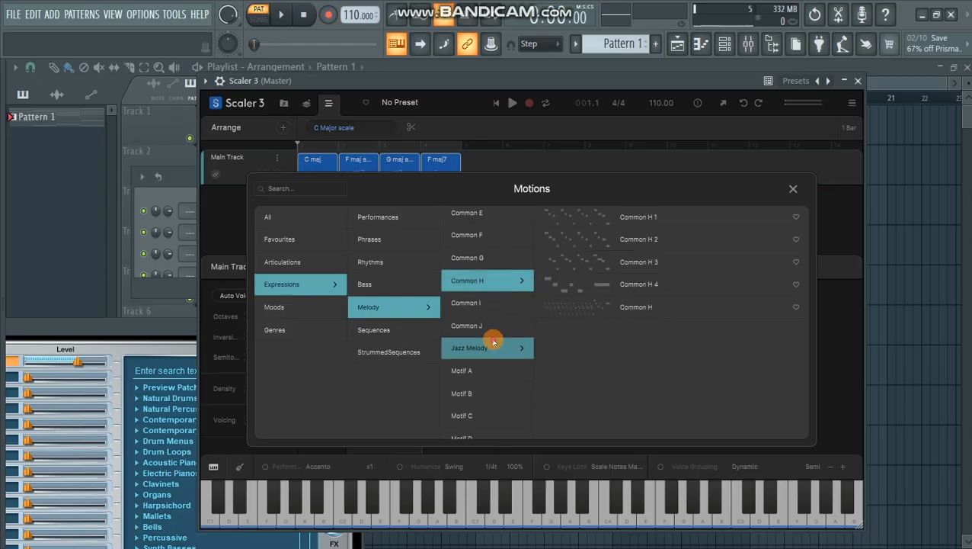
left_click(491, 347)
left_click(482, 374)
scroll(479, 377, "down", 3)
left_click(478, 378)
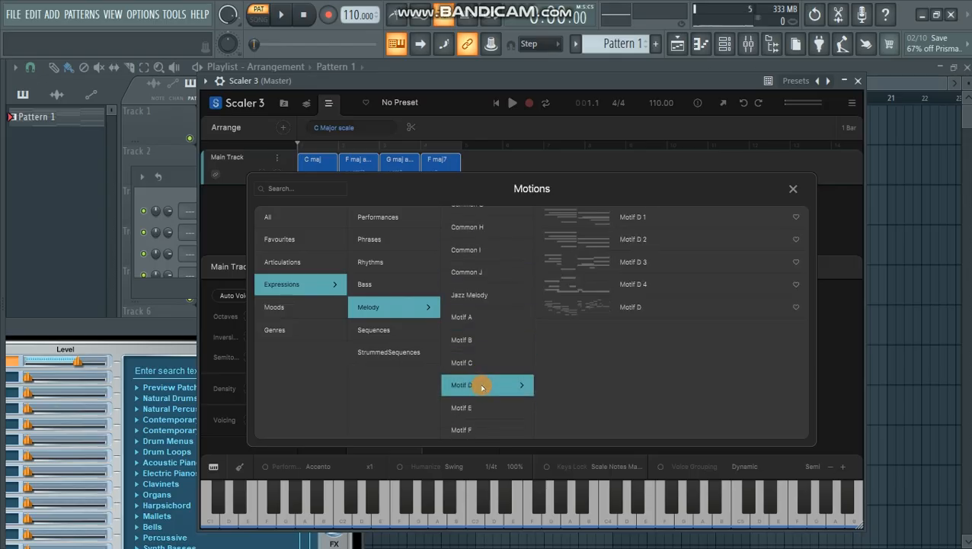
scroll(482, 385, "down", 2)
left_click(473, 398)
scroll(473, 387, "down", 2)
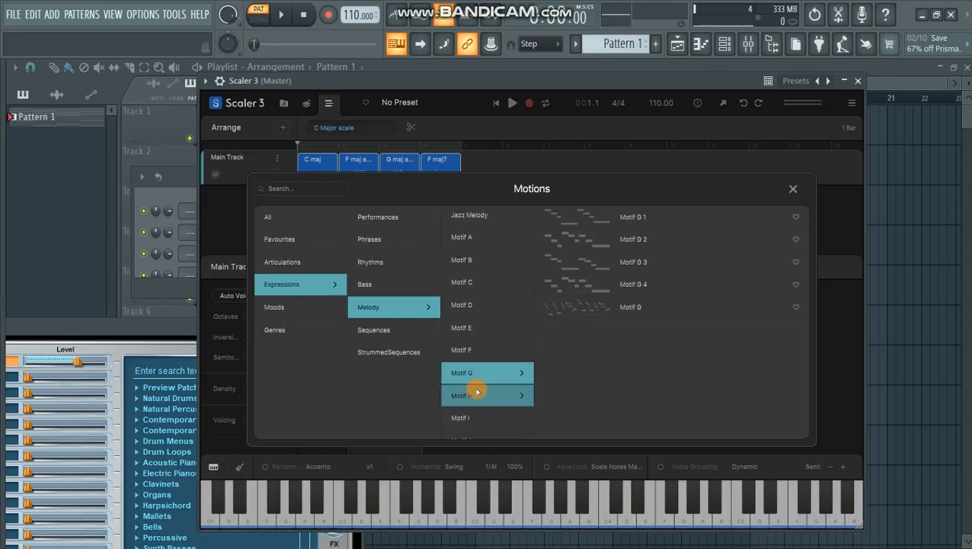
scroll(472, 385, "down", 3)
left_click(468, 397)
scroll(469, 388, "down", 5)
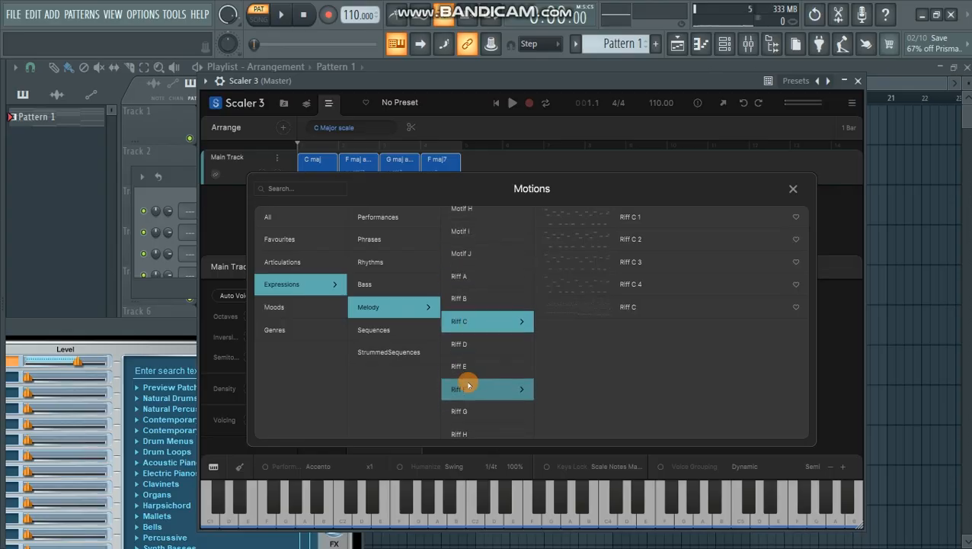
left_click(469, 382)
left_click(461, 246)
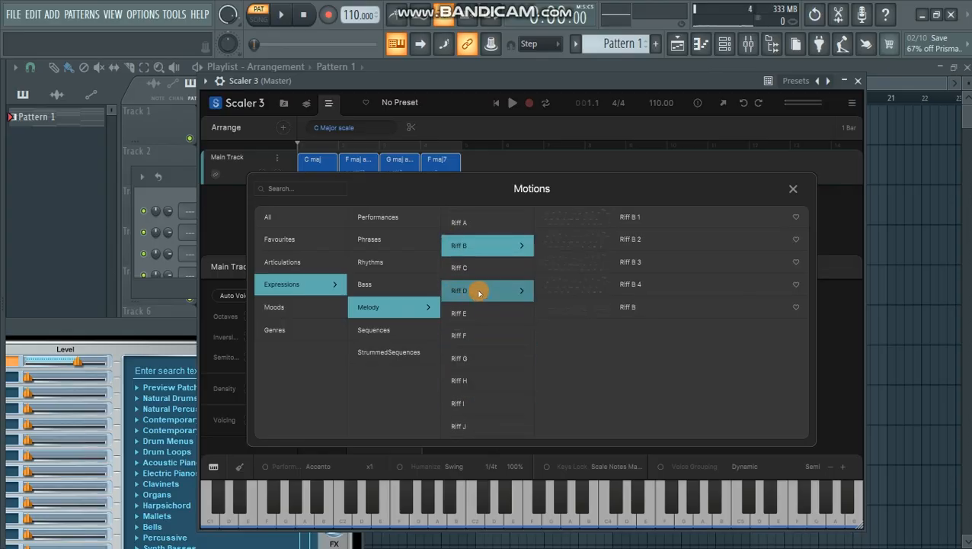
Step: Go back up the melody motion groups and try the Common I 1 motion for the new Scaler track
scroll(469, 283, "up", 3)
scroll(463, 251, "up", 3)
scroll(461, 236, "up", 3)
left_click(473, 299)
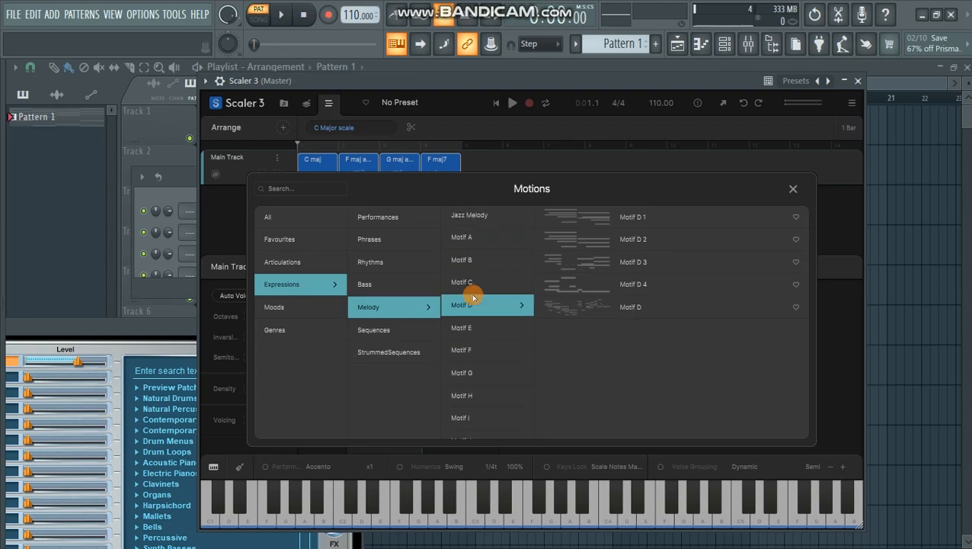
scroll(471, 263, "up", 3)
left_click(472, 261)
scroll(484, 289, "up", 3)
scroll(484, 286, "up", 3)
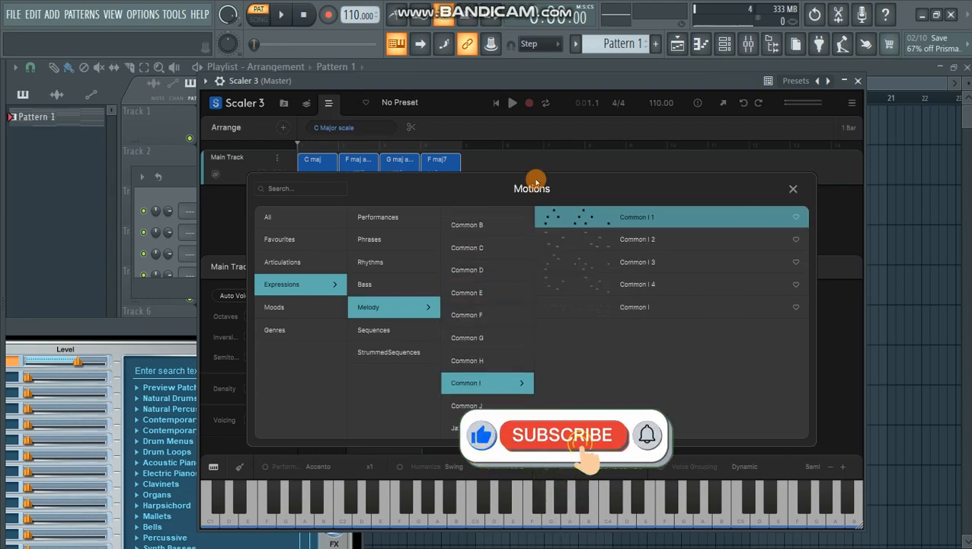
left_click(599, 218)
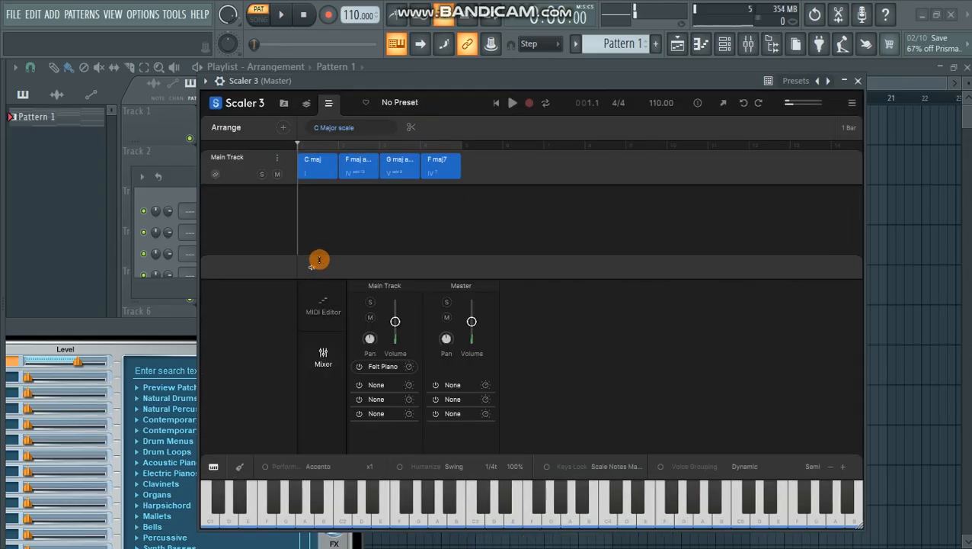
Step: Start adding a second track in Scaler's arrangement and list the Melody motions under Expressions
left_click(282, 128)
left_click(290, 285)
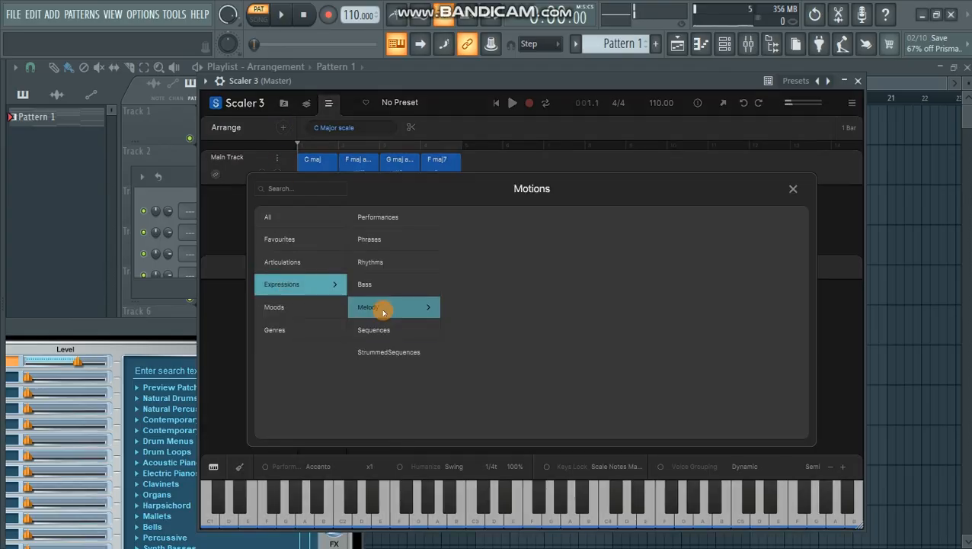
left_click(383, 309)
Step: Examine the Color, Common and Motif melody motion groups, from Color G to Motif H
left_click(494, 349)
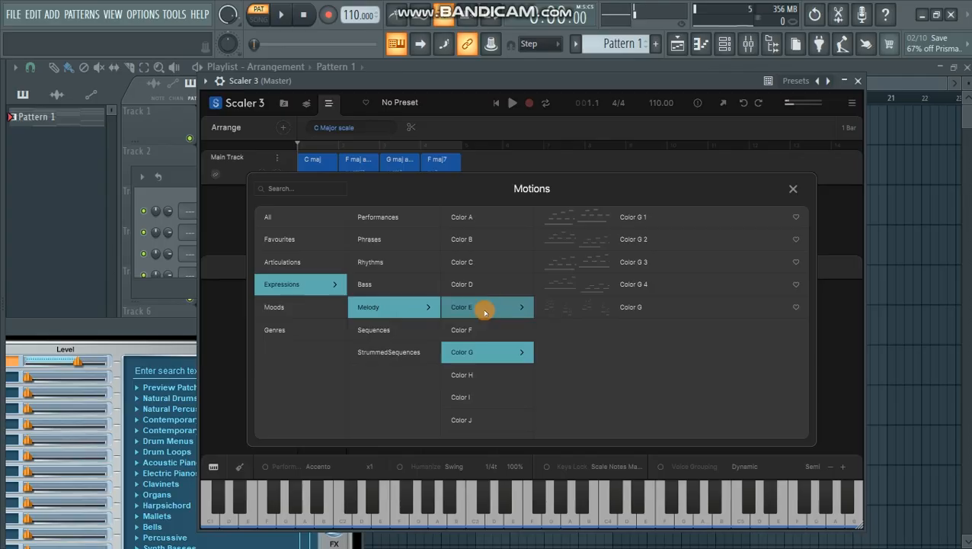
left_click(474, 374)
scroll(472, 385, "down", 3)
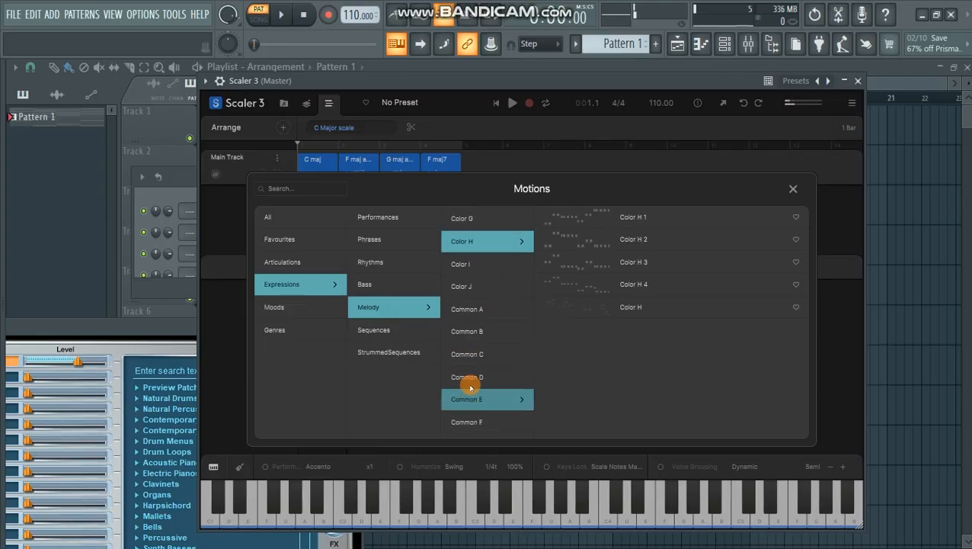
left_click(468, 377)
scroll(470, 366, "down", 5)
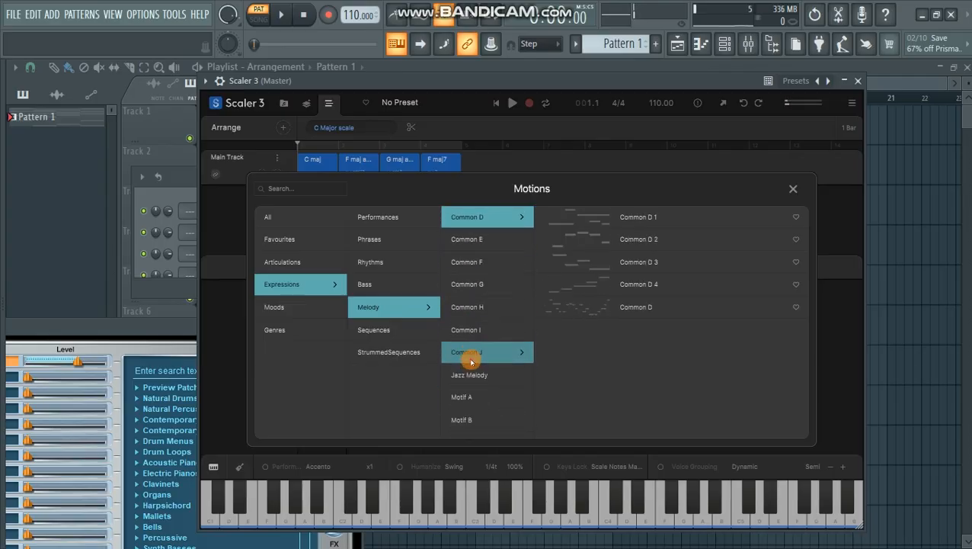
left_click(471, 358)
left_click(464, 393)
scroll(472, 385, "down", 3)
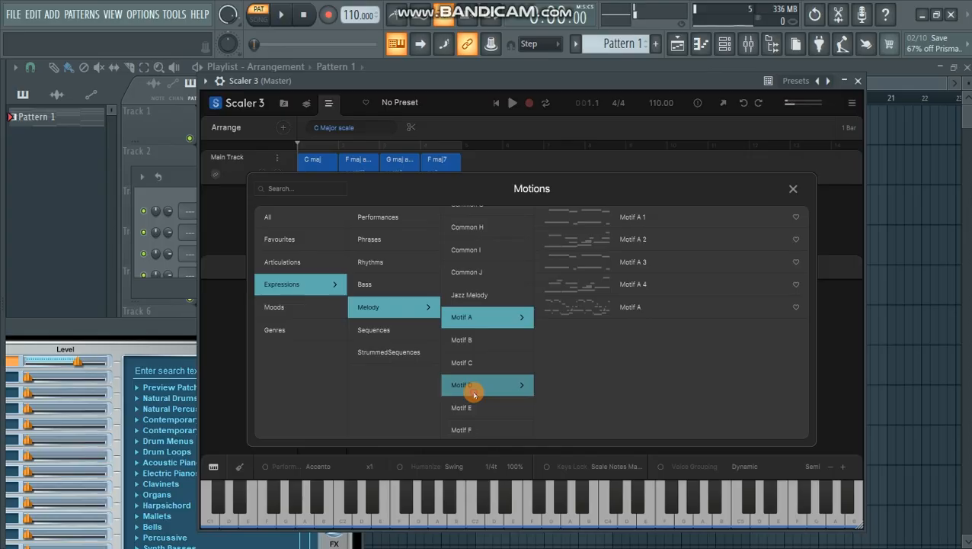
left_click(474, 393)
scroll(473, 390, "down", 3)
left_click(471, 393)
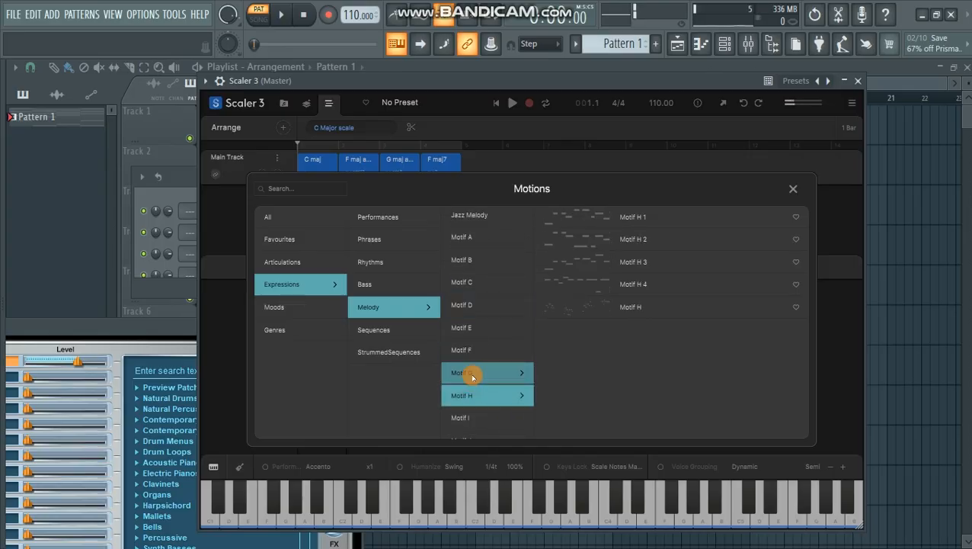
Step: Examine the Riff melody motion groups, including Riff A, Riff F and Riff G
scroll(473, 377, "down", 2)
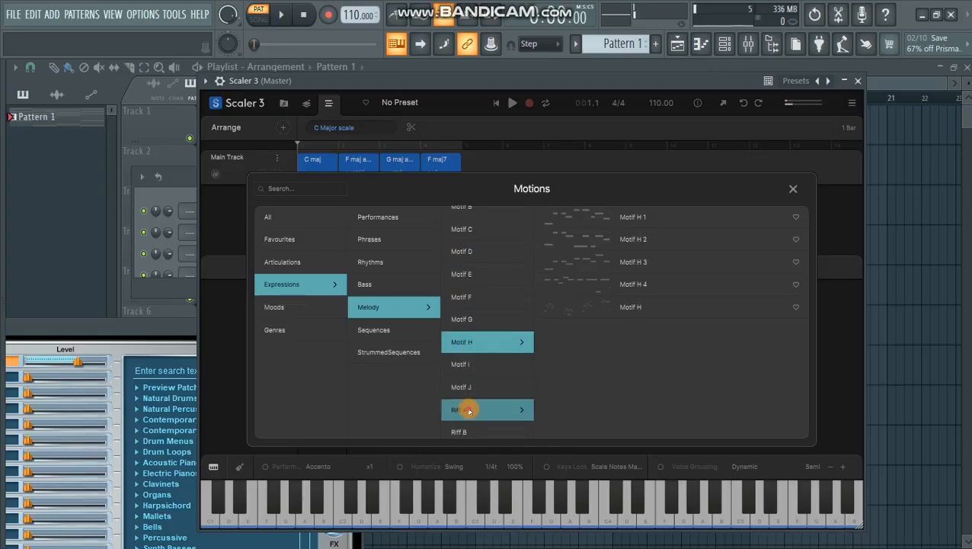
left_click(465, 409)
scroll(473, 411, "down", 4)
left_click(474, 413)
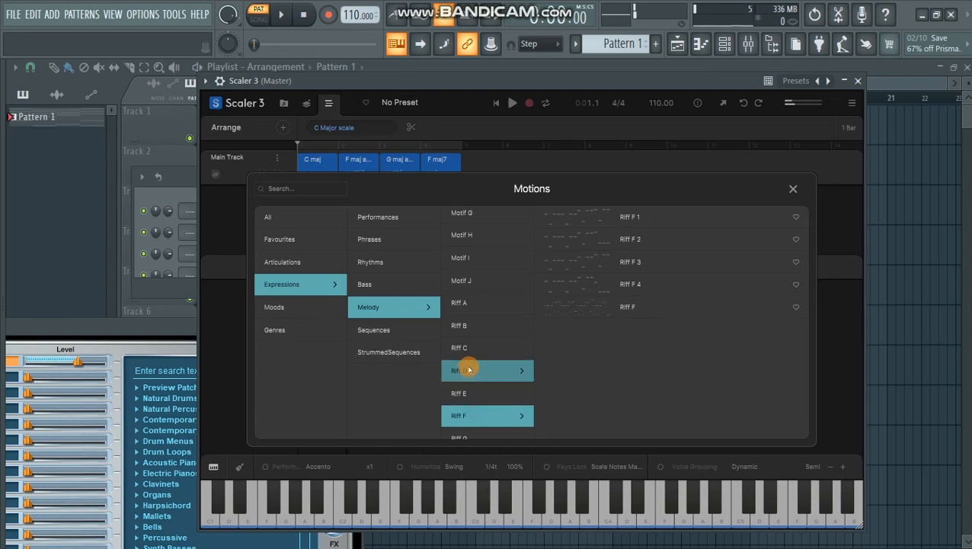
left_click(464, 305)
scroll(469, 365, "down", 3)
left_click(471, 397)
left_click(469, 279)
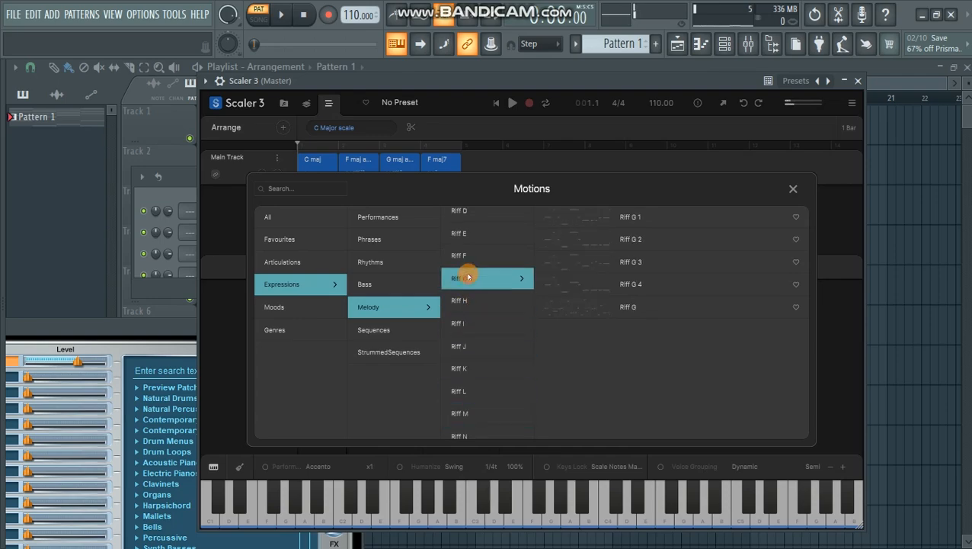
Step: Add the Color E 1 melody motion from the Color E group as a Melody track in Scaler's arrangement
scroll(468, 276, "up", 10)
left_click(468, 305)
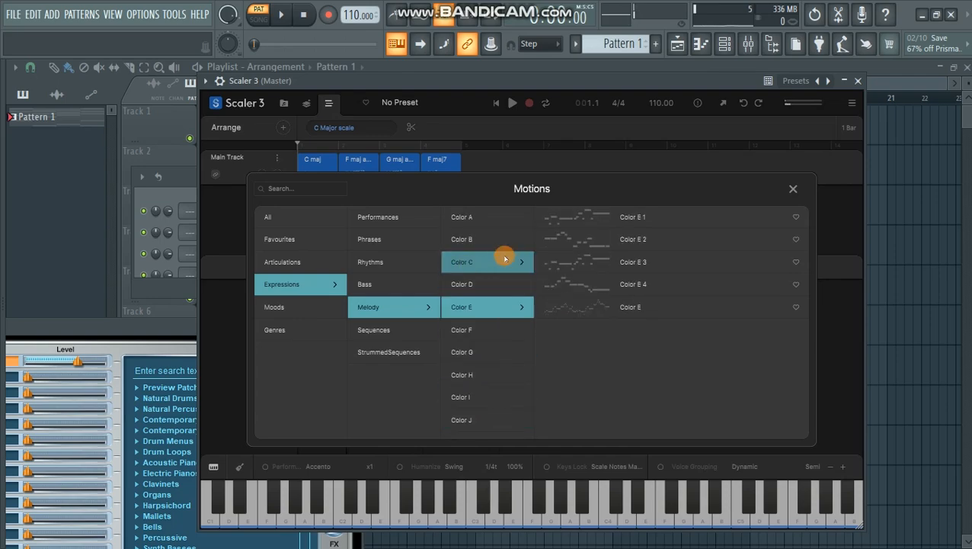
double_click(607, 220)
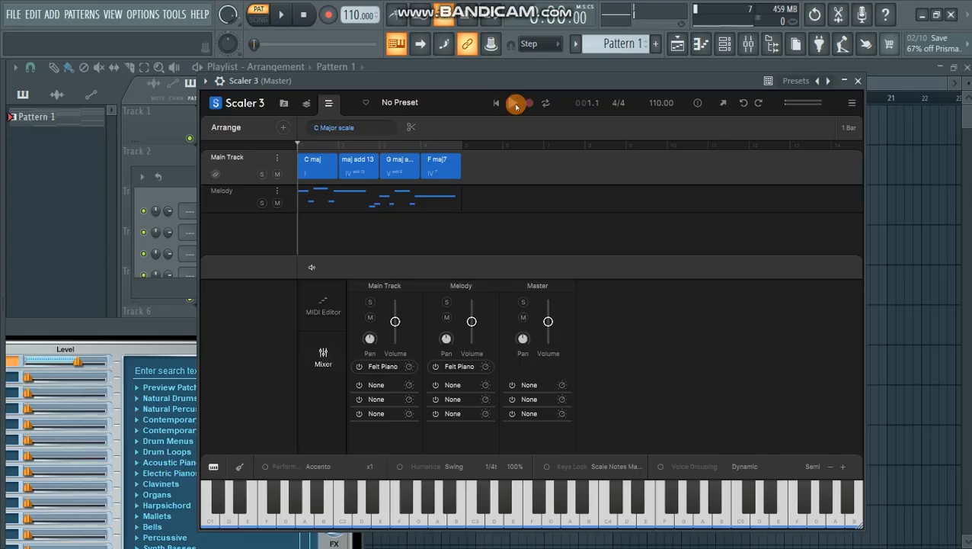
Step: Play the chords and melody together and raise the Melody track's volume in Scaler's mixer
left_click(514, 103)
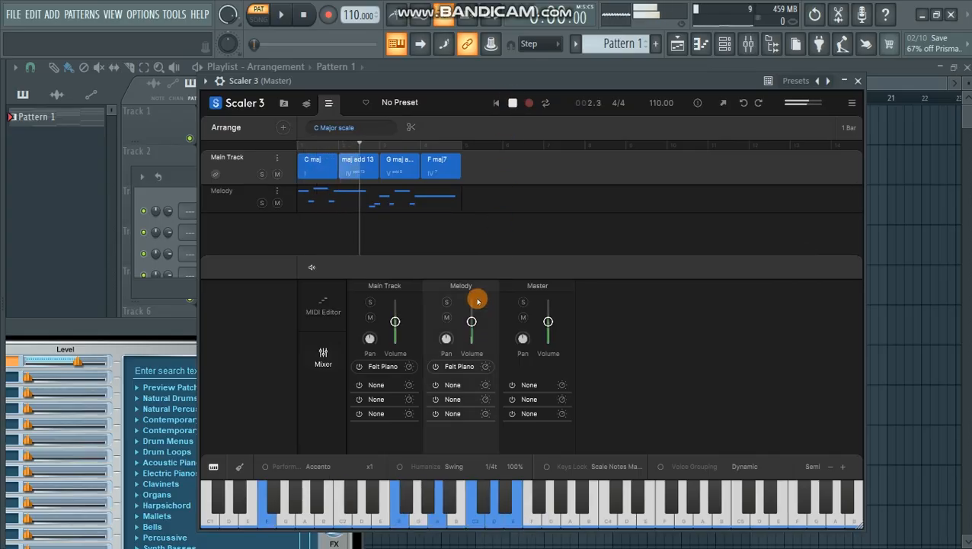
key("space")
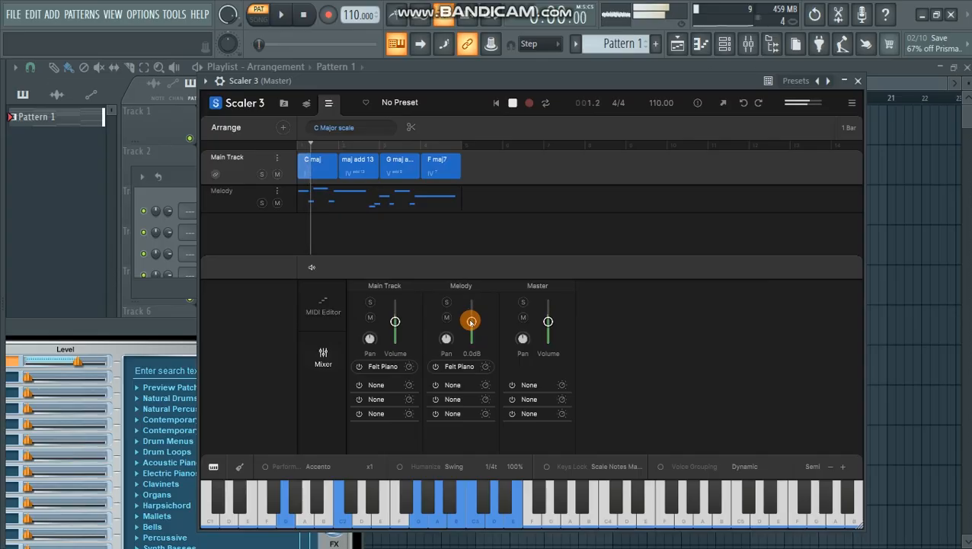
key("space")
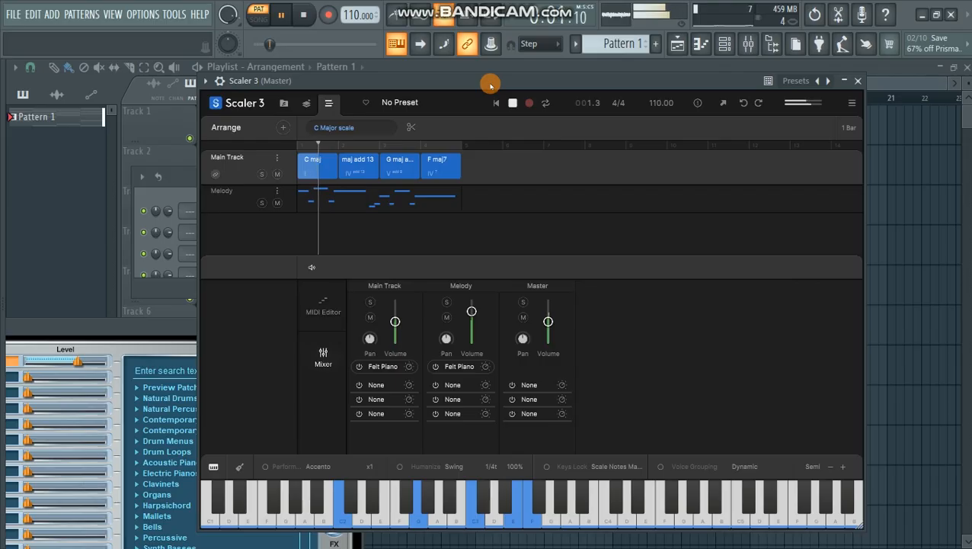
key("space")
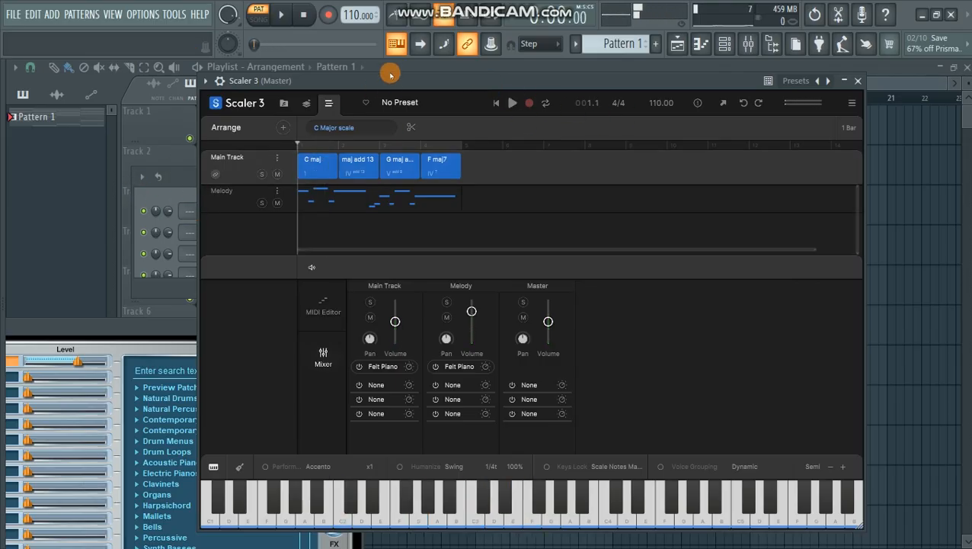
Step: Mute the first Hypersonic channel in the channel rack and play the Scaler arrangement
left_click_drag(390, 86, 461, 115)
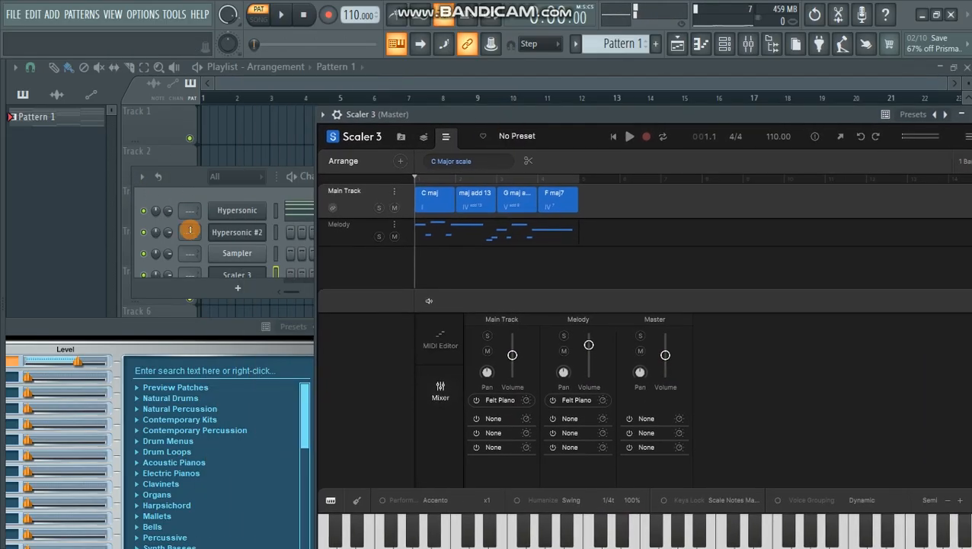
left_click(142, 214)
left_click_drag(638, 112, 482, 86)
key("space")
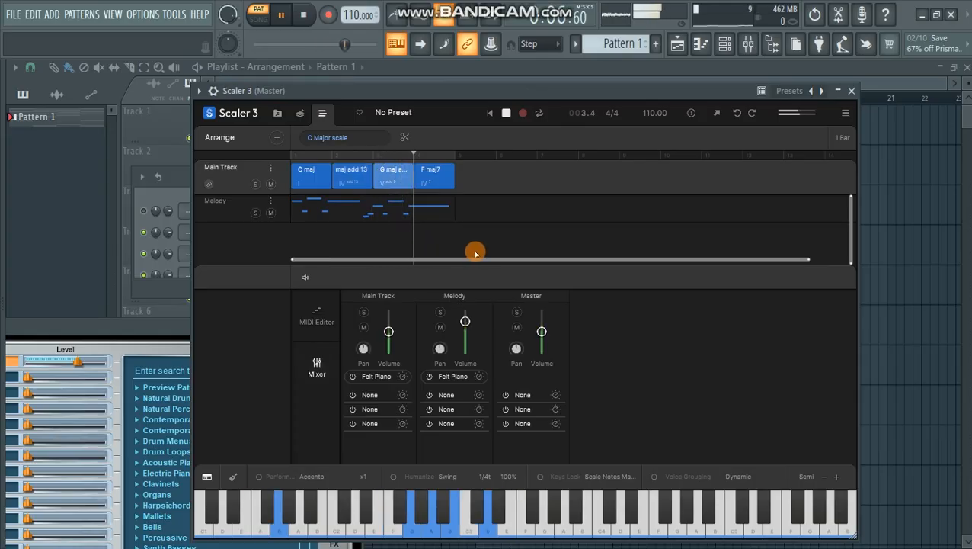
key("space")
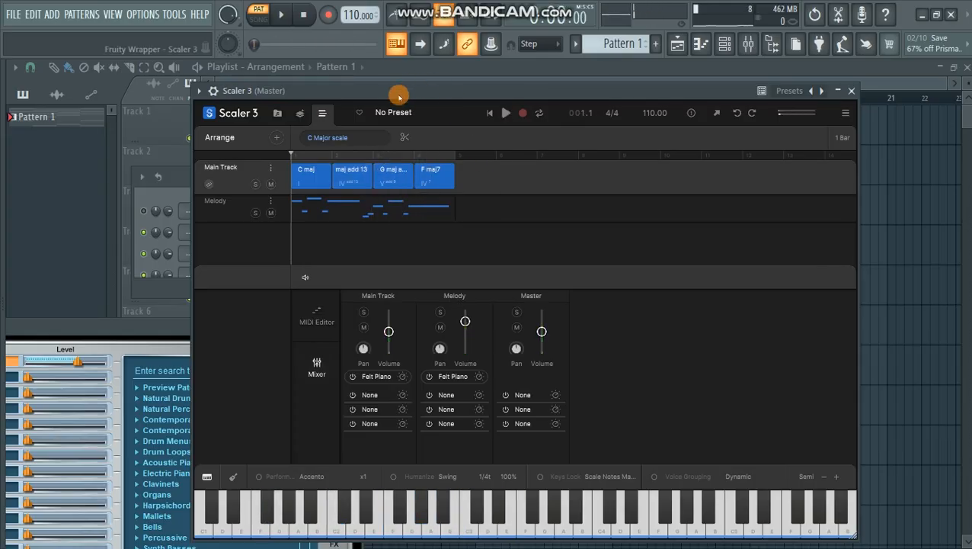
Step: Transfer the Color E 1 melody clip from Scaler's Melody track to the Hypersonic #2 channel
left_click_drag(461, 93, 648, 128)
left_click_drag(736, 243, 642, 246)
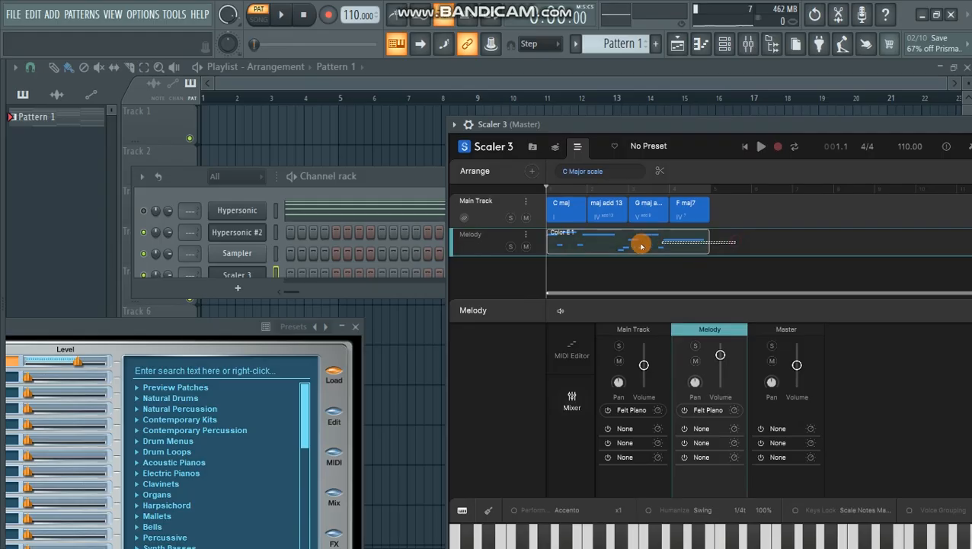
left_click_drag(577, 244, 245, 231)
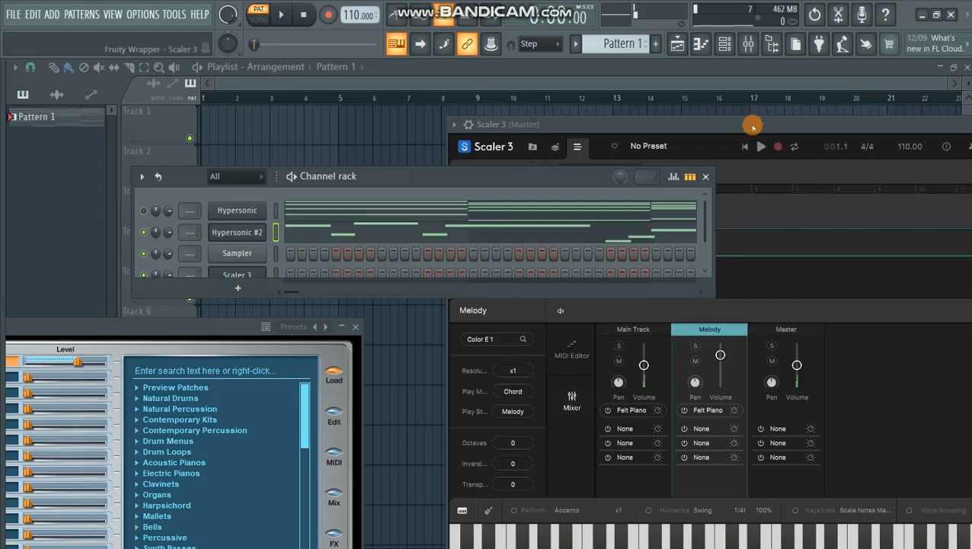
Step: Close the Scaler 3 and Hypersonic plugin windows
left_click_drag(752, 125, 534, 109)
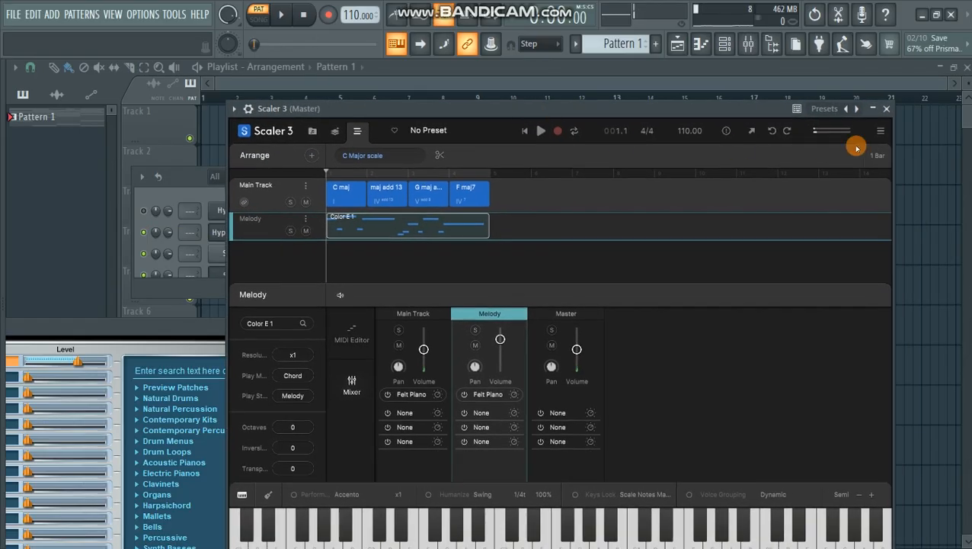
left_click(887, 110)
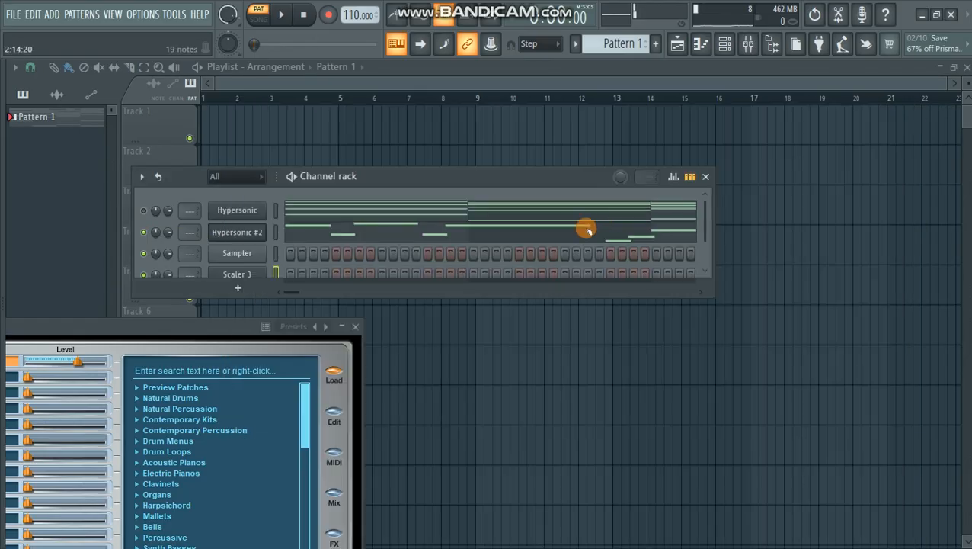
left_click(358, 327)
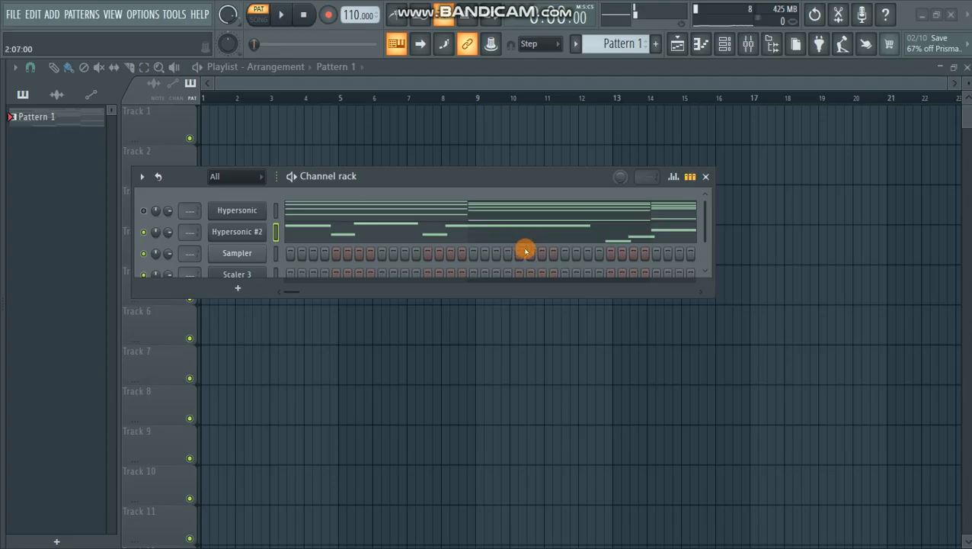
Step: Delete the Scaler 3 and Sampler channels from the channel rack
scroll(526, 252, "down", 1)
right_click(244, 255)
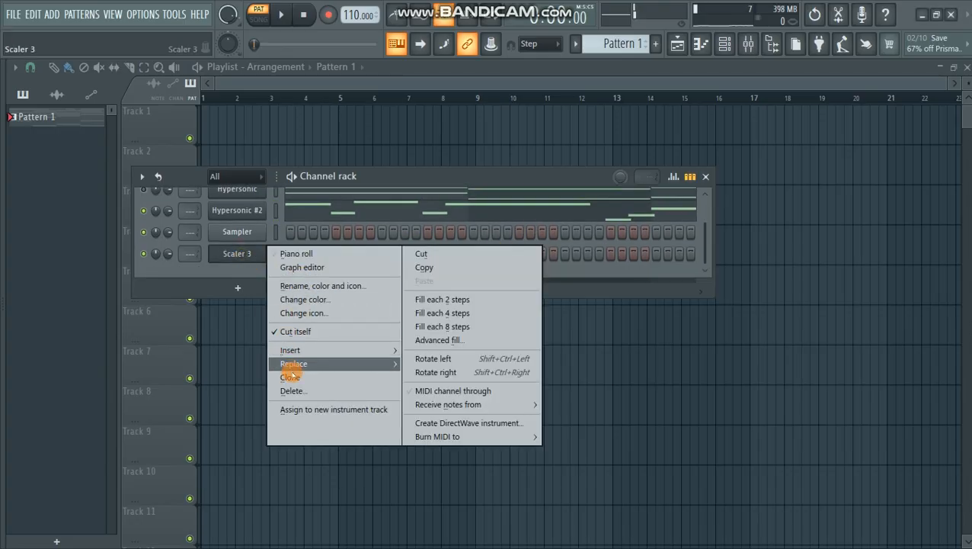
left_click(292, 389)
left_click(559, 328)
right_click(246, 254)
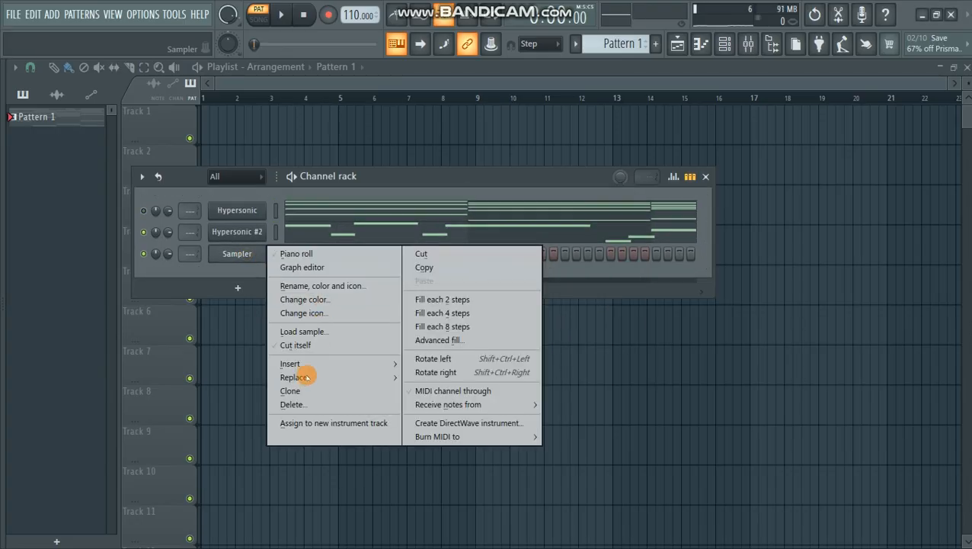
left_click(302, 401)
left_click(558, 328)
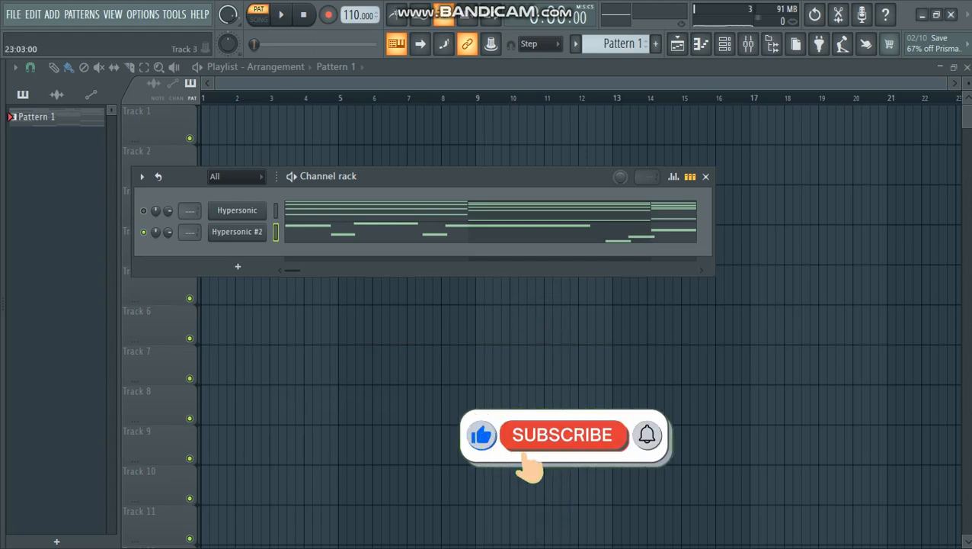
Step: Open the Hypersonic chord channel's notes in the piano roll and play the pattern
left_click(506, 208)
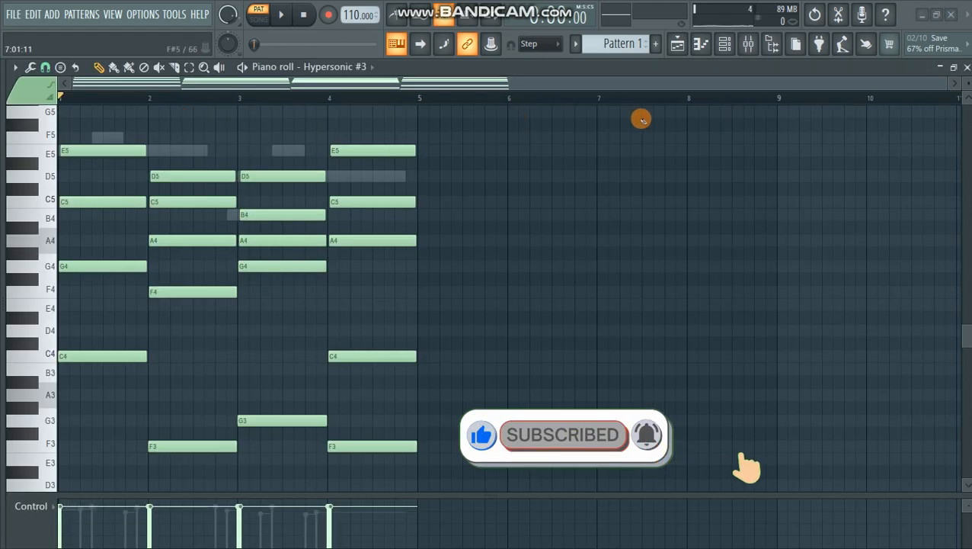
key("space")
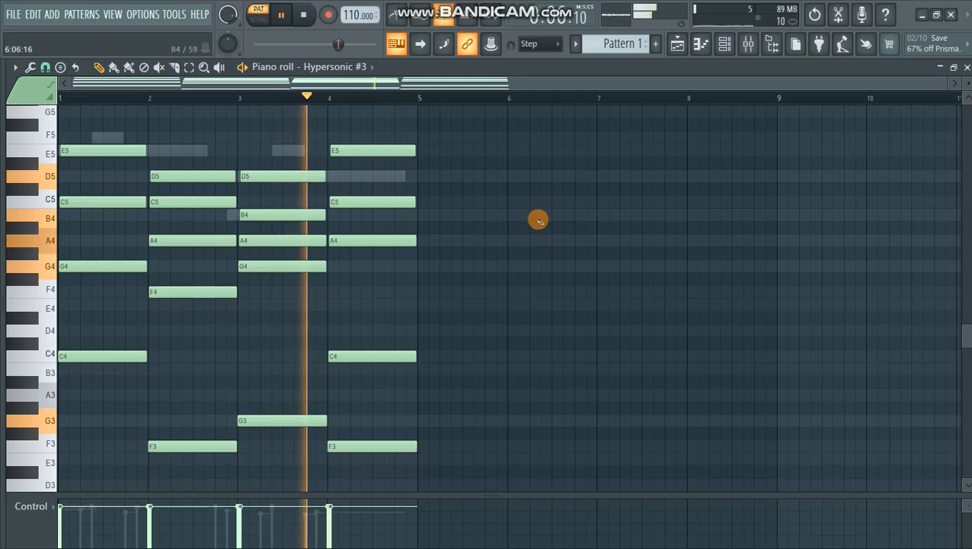
key("space")
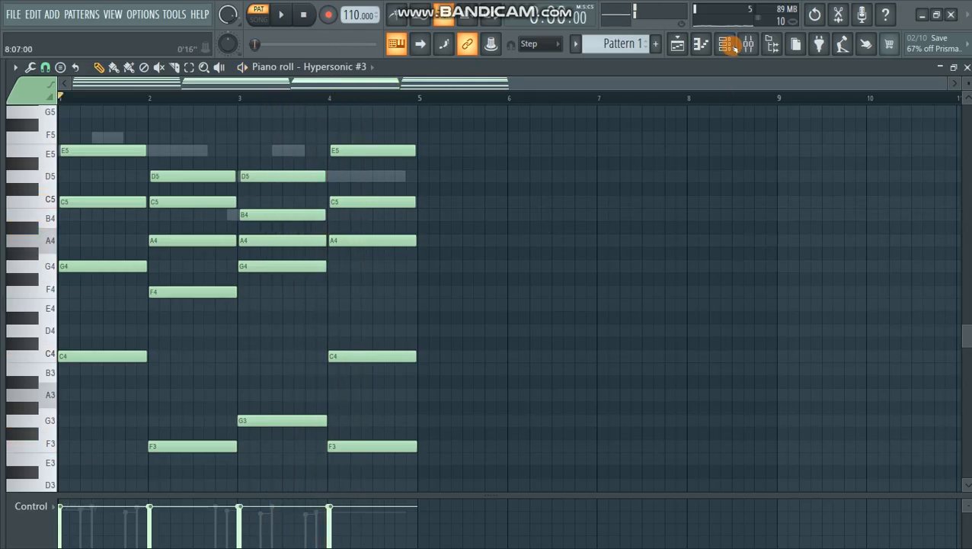
Step: Solo the Hypersonic #2 melody channel in the channel rack and open its plugin window
left_click(727, 44)
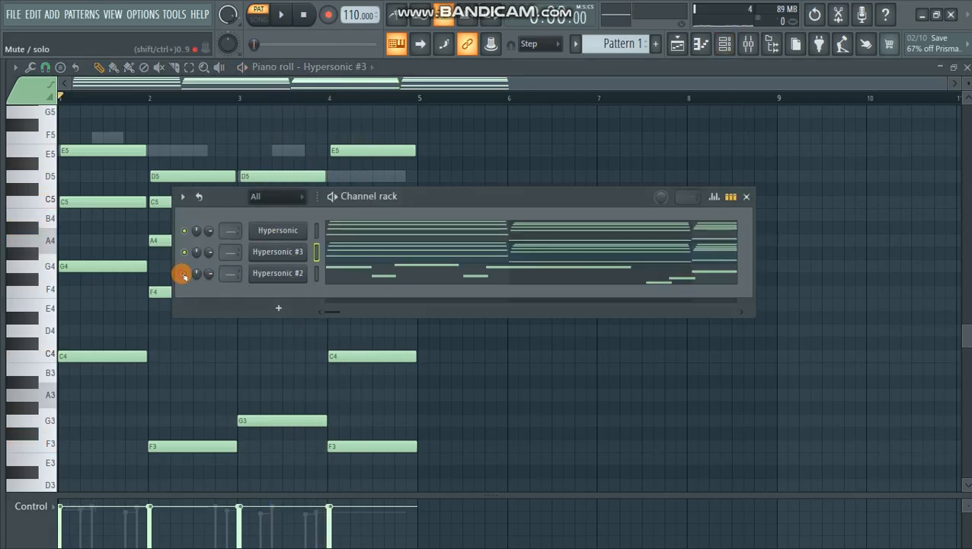
right_click(185, 274)
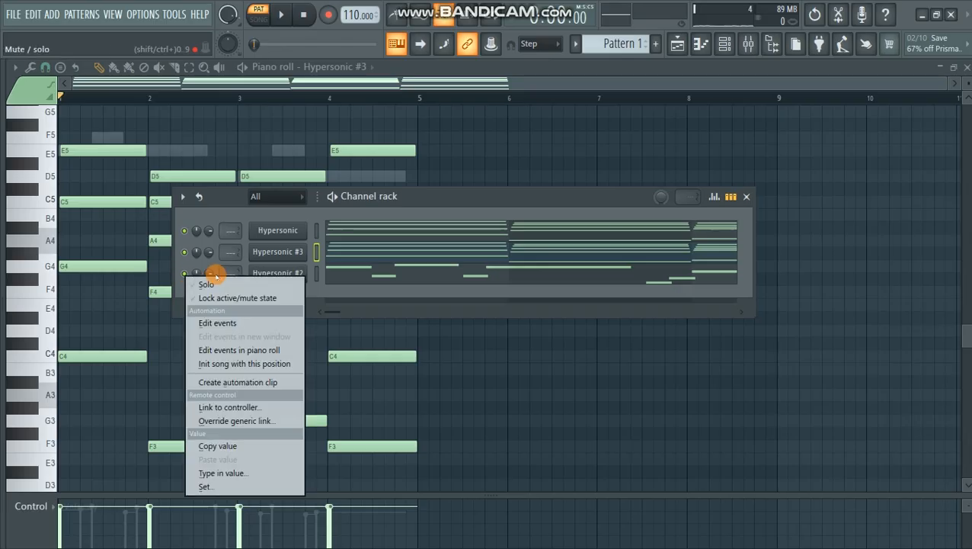
left_click(215, 277)
left_click(291, 273)
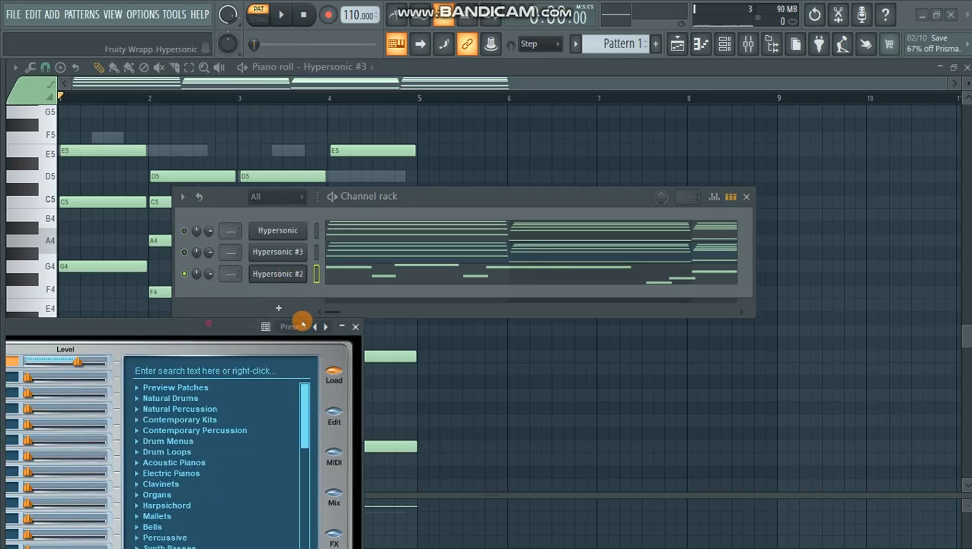
Step: Load the Soft Grand Piano patch from Acoustic Pianos on Hypersonic #2 and close its plugin window
left_click_drag(302, 324, 557, 122)
left_click_drag(653, 215, 655, 223)
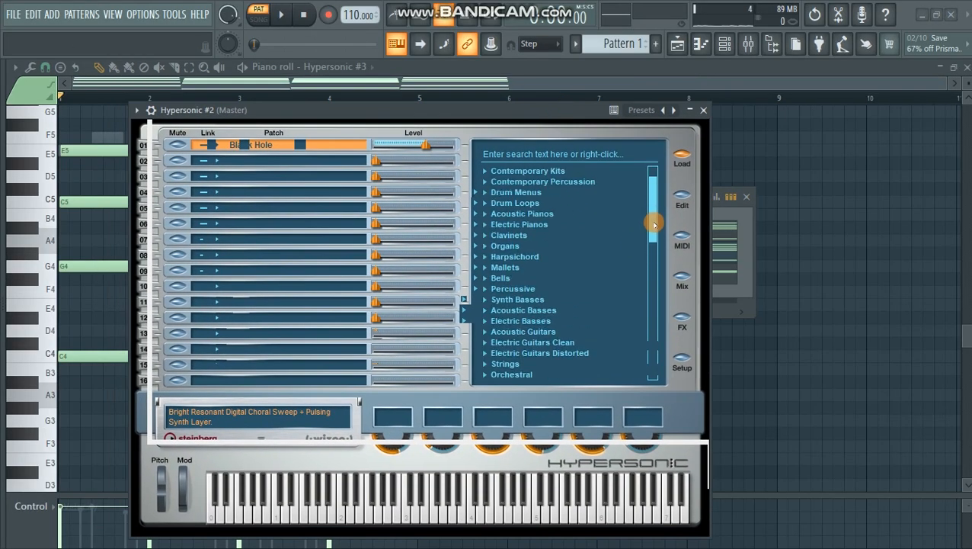
left_click(484, 214)
left_click(535, 245)
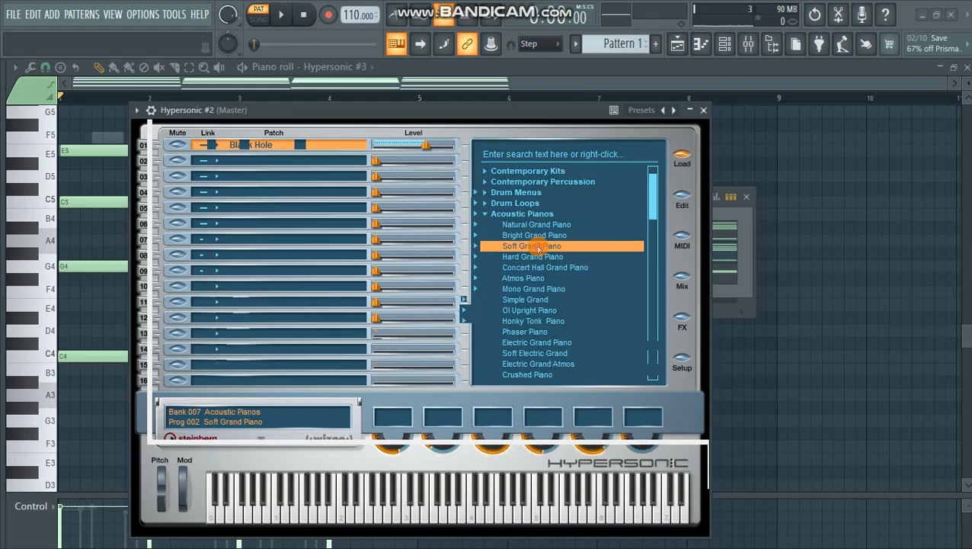
left_click(704, 112)
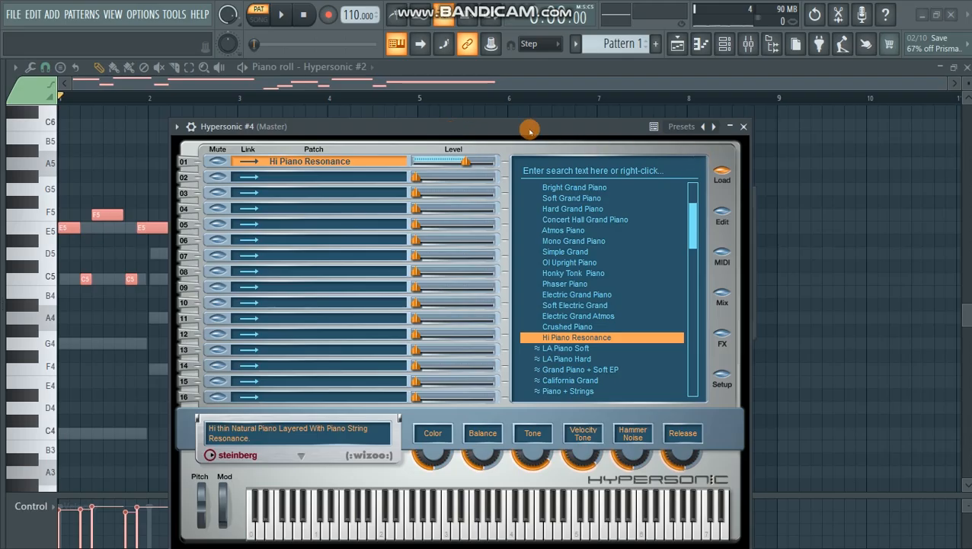
Step: Close the Hypersonic #4 plugin window and play the pattern with all four Hypersonic channels
key("space")
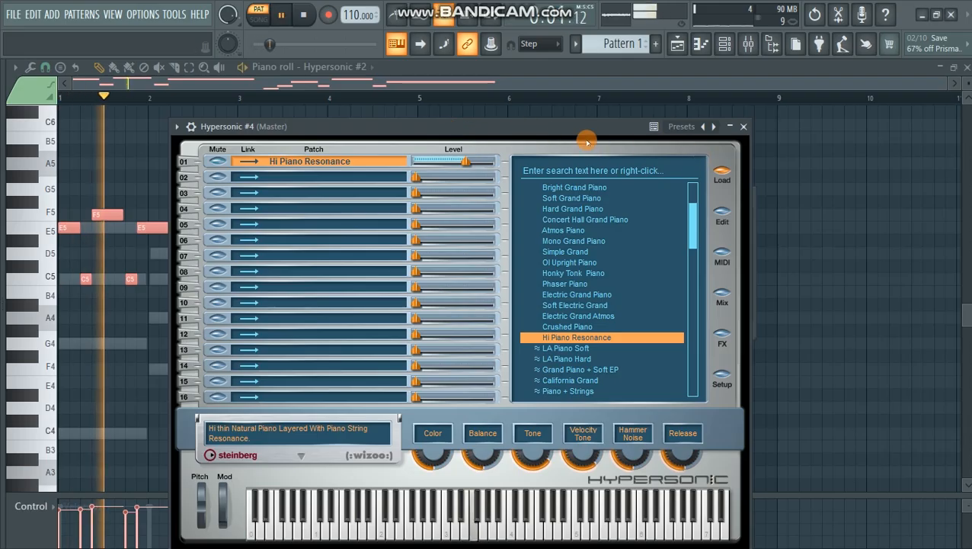
left_click(744, 127)
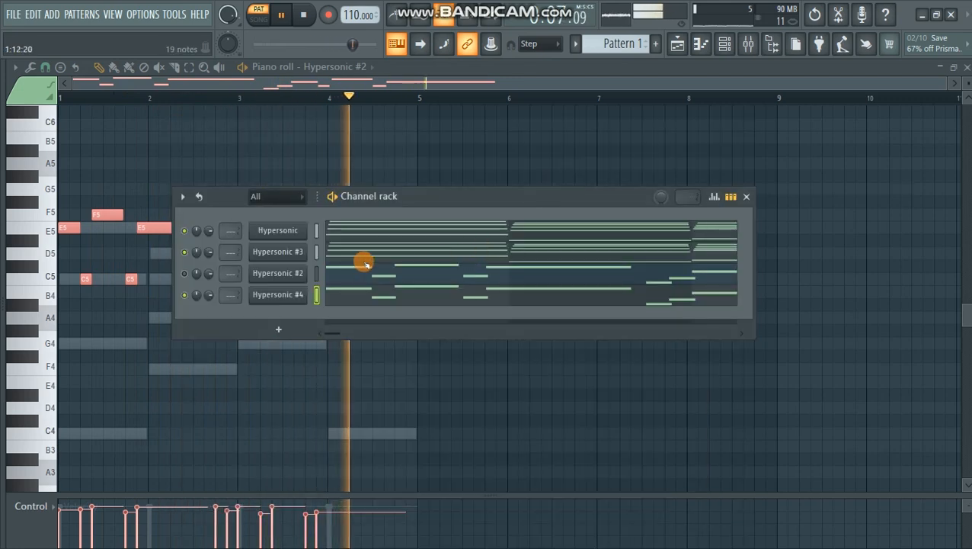
key("space")
key("space")
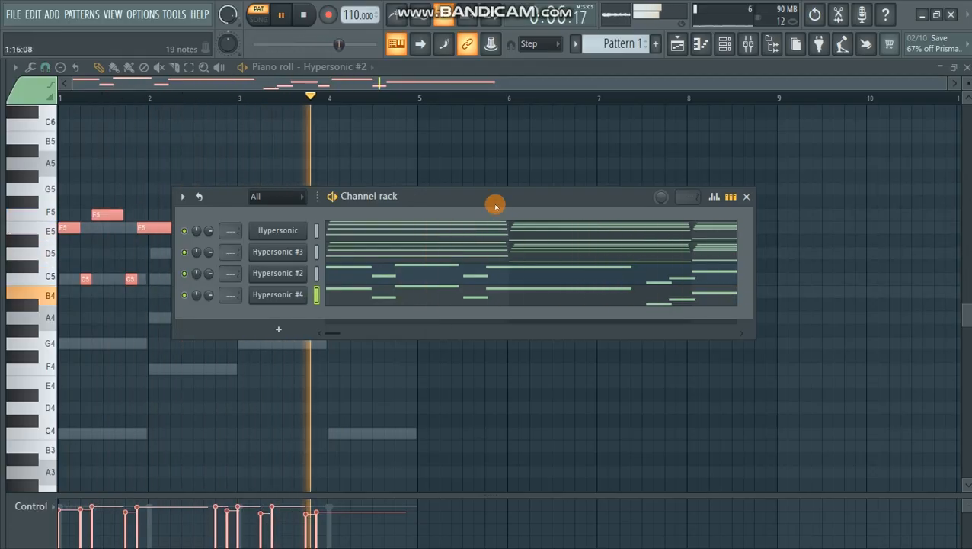
key("space")
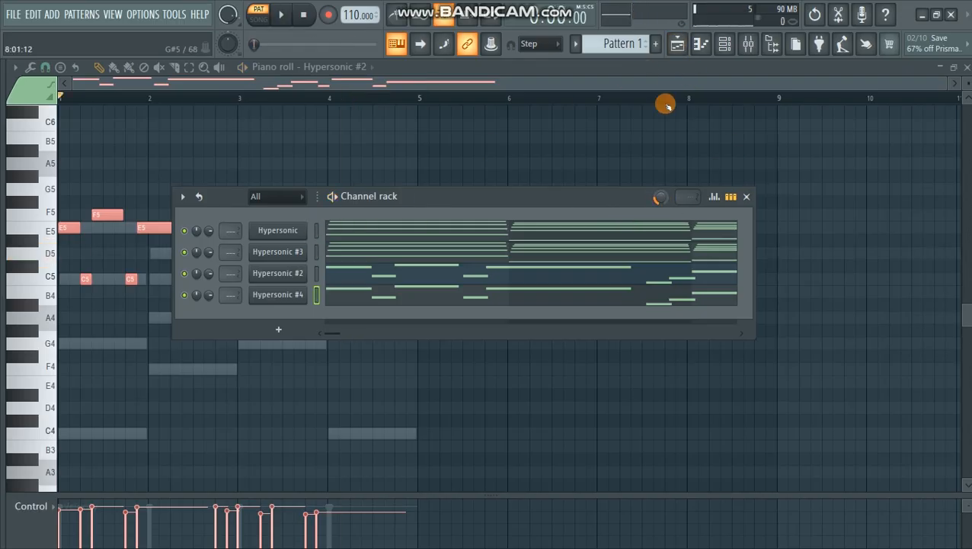
Step: Place Pattern 1 at bar 1 of Track 1 in the playlist and split the pattern by channel
left_click(677, 44)
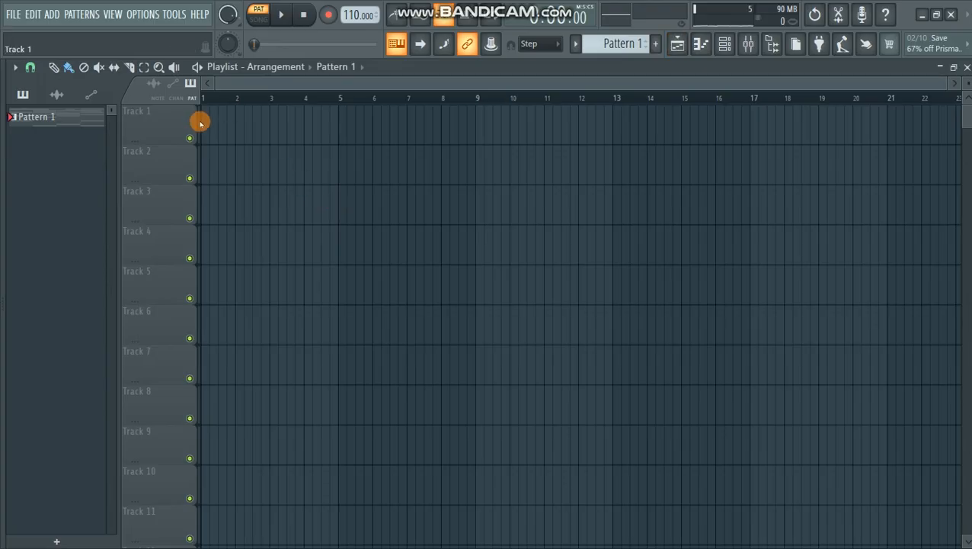
left_click(203, 122)
left_click_drag(945, 83, 427, 76)
right_click(45, 122)
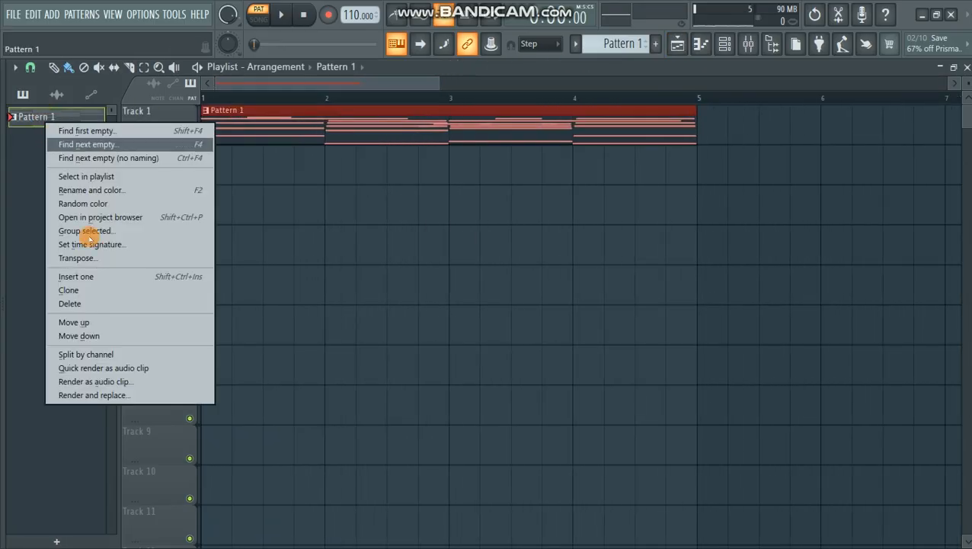
left_click(92, 354)
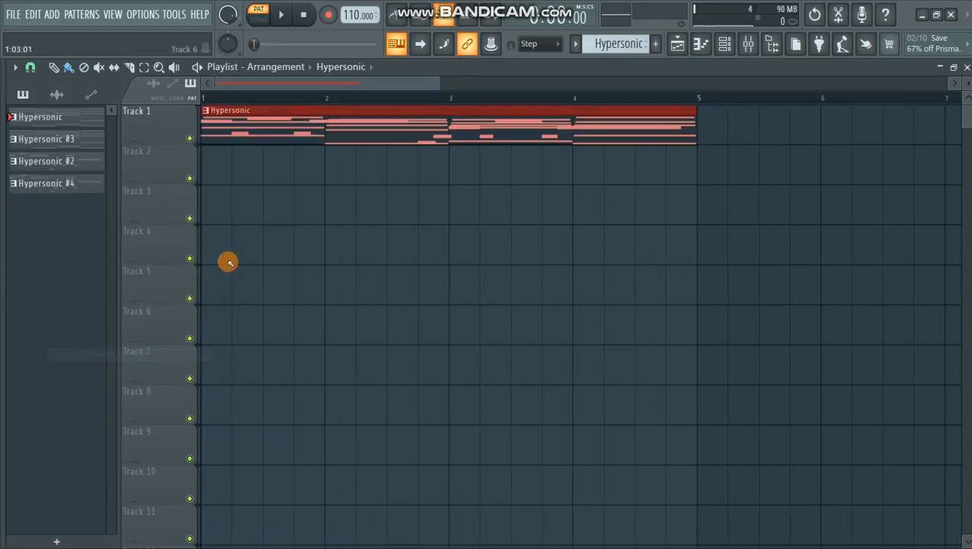
Step: Replace the Track 1 clip with the four split Hypersonic patterns, stacked on Tracks 1 to 4 from bar 1
right_click(239, 118)
right_click(239, 119)
right_click(241, 118)
right_click(242, 118)
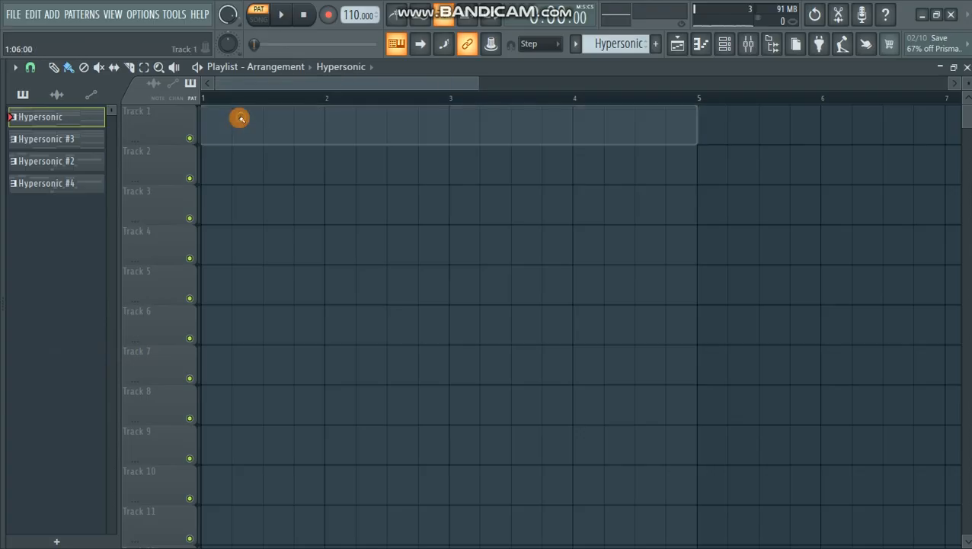
left_click_drag(91, 124, 235, 130)
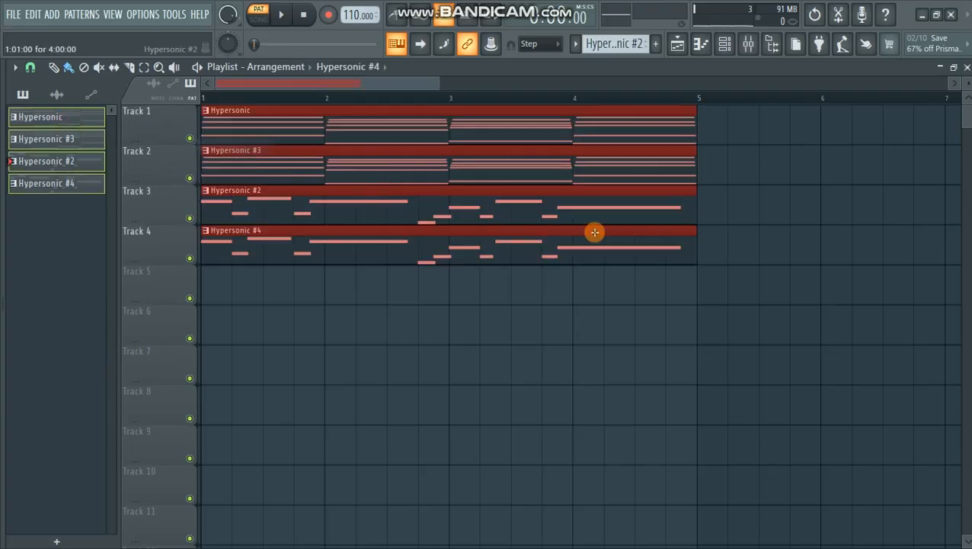
key("ctrl+d")
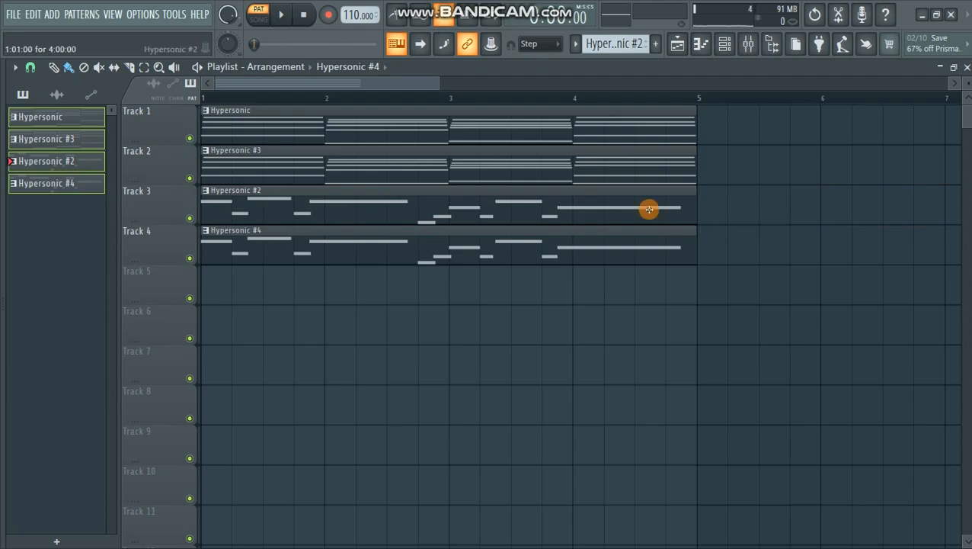
Step: Consolidate Track 1 from track start to a WAV audio clip and delete the muted Hypersonic pattern clip from Track 2
right_click(165, 116)
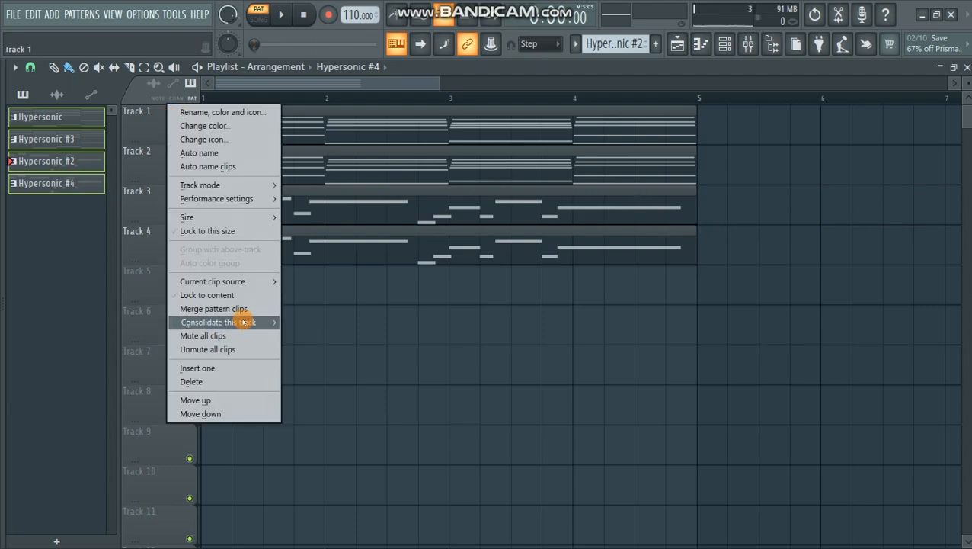
mouse_move(248, 322)
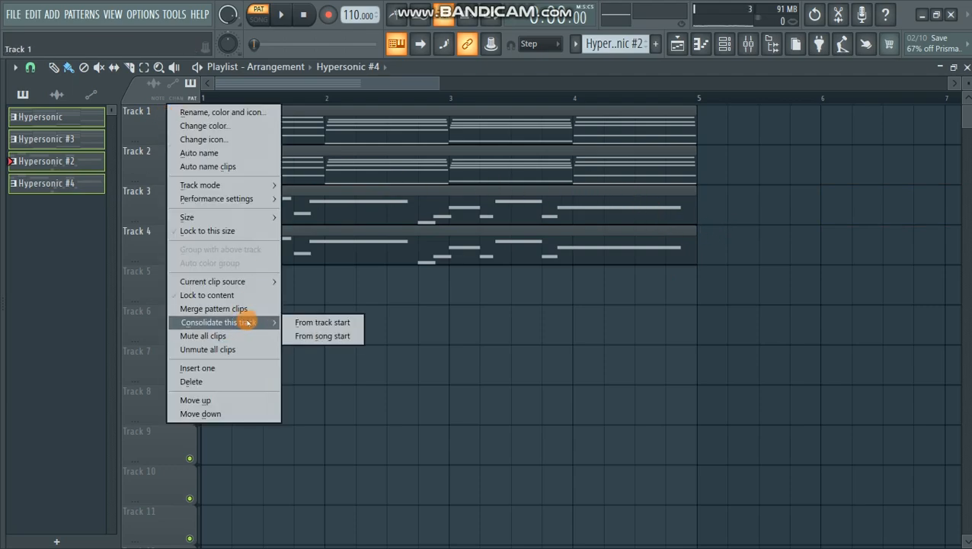
left_click(330, 323)
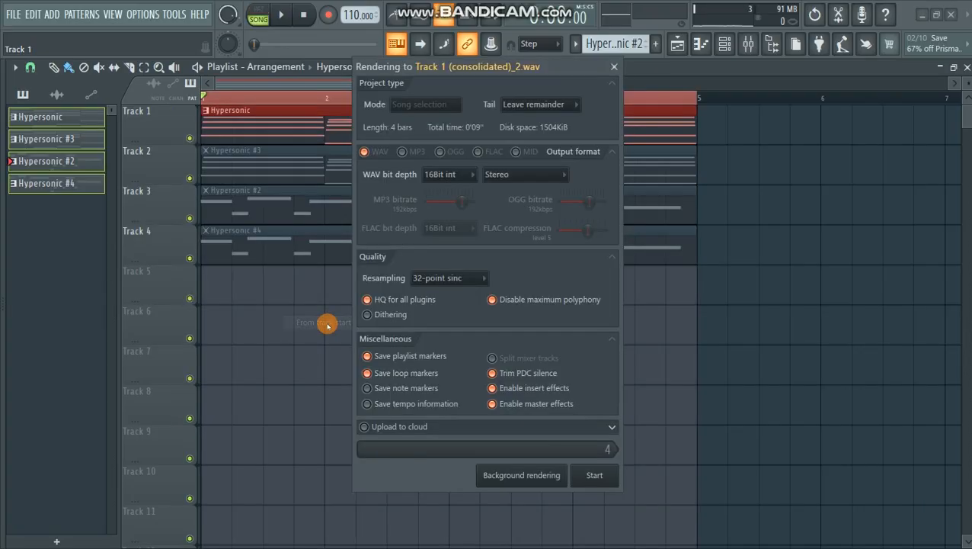
left_click(593, 476)
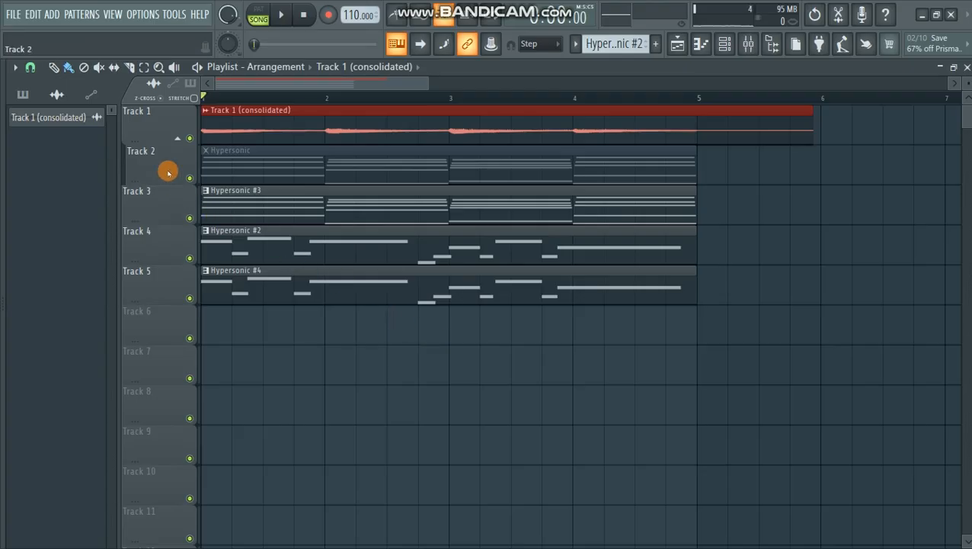
right_click(167, 170)
left_click(238, 392)
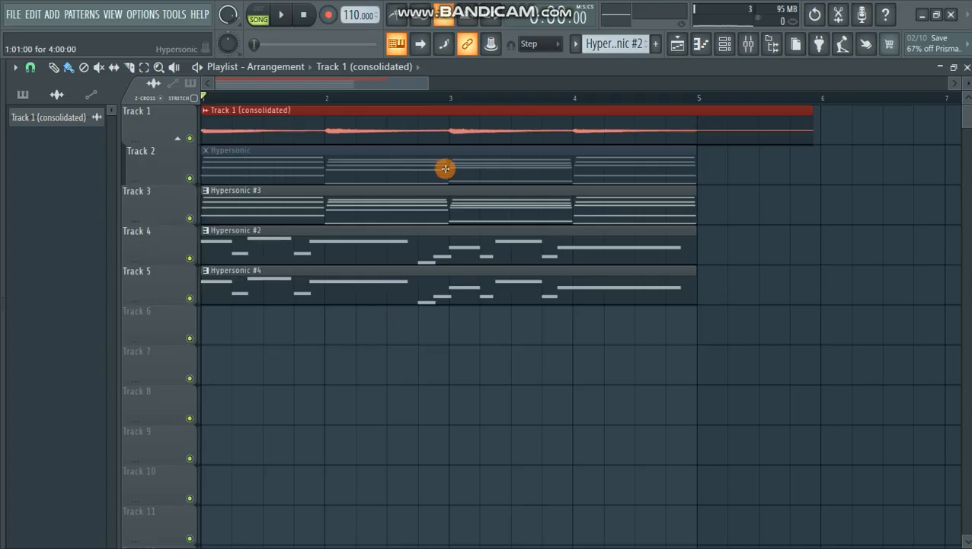
right_click(445, 168)
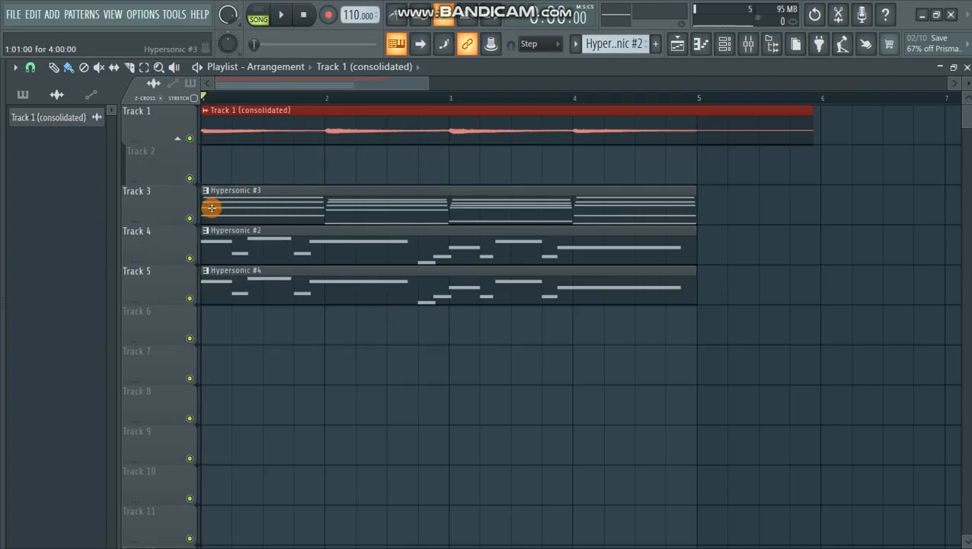
Step: Consolidate the Hypersonic #3 pattern on Track 3 from track start and delete its muted original clip
right_click(160, 213)
mouse_move(231, 403)
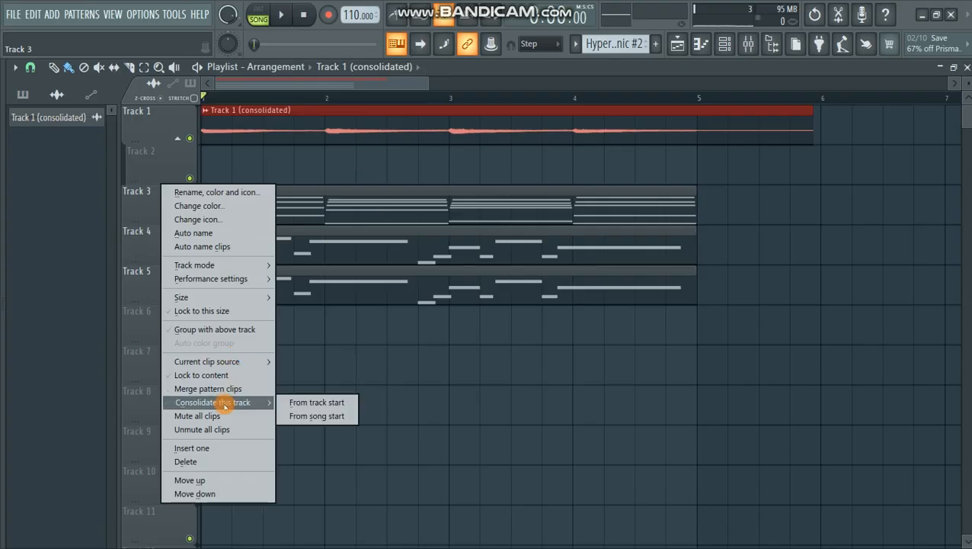
left_click(316, 402)
right_click(342, 251)
Step: Consolidate the Hypersonic #2 pattern on Track 5 from track start and delete its muted original clip
right_click(183, 291)
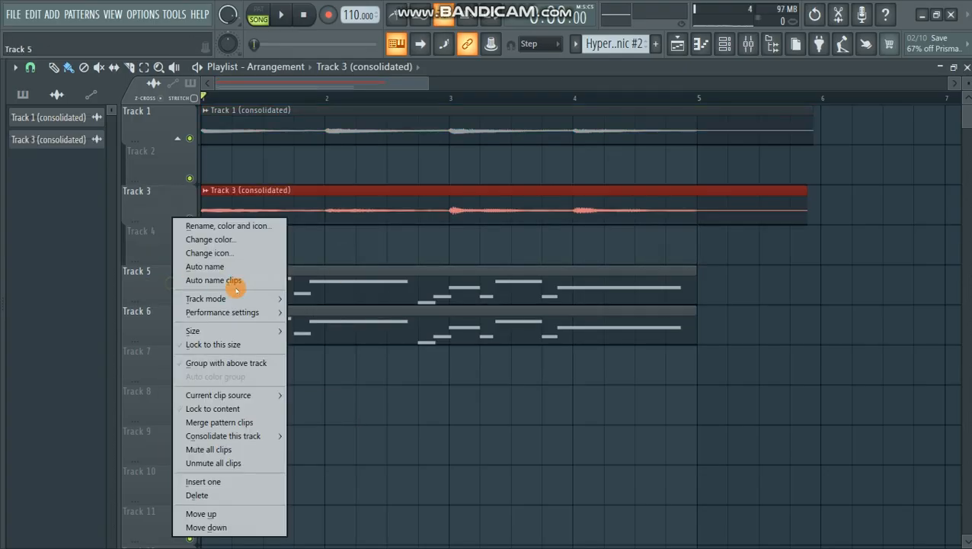
mouse_move(234, 435)
left_click(316, 436)
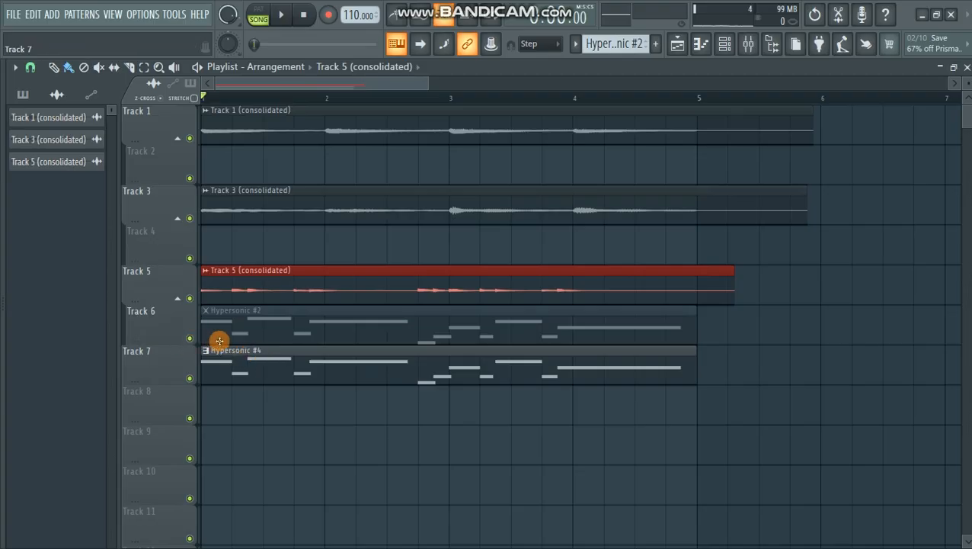
right_click(244, 335)
Step: Consolidate the Hypersonic #4 pattern on Track 7 from track start and delete its muted original clip
right_click(178, 364)
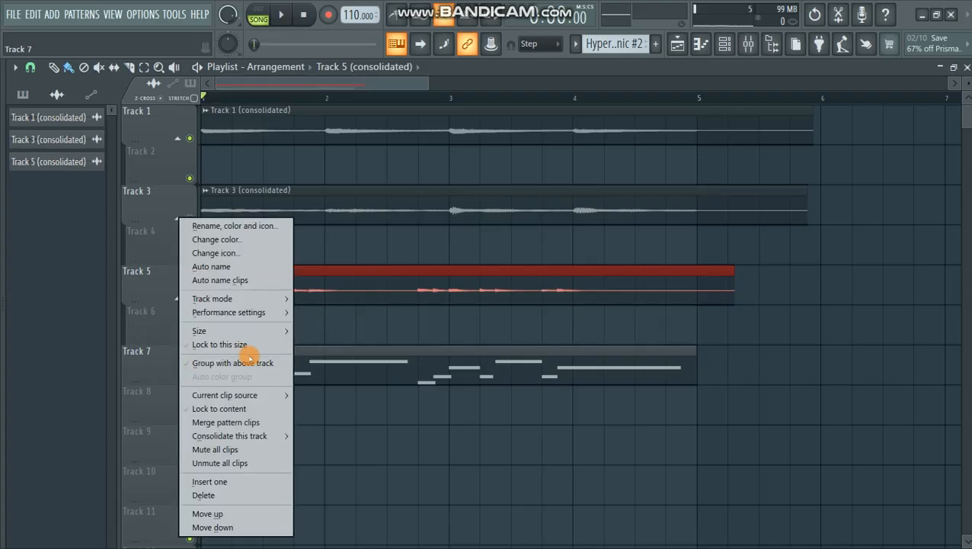
mouse_move(248, 436)
left_click(328, 436)
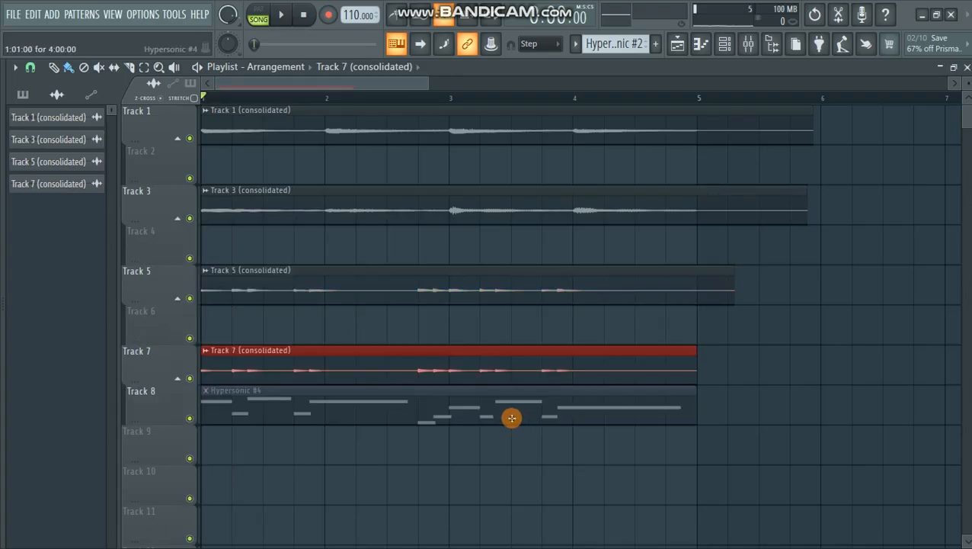
right_click(488, 404)
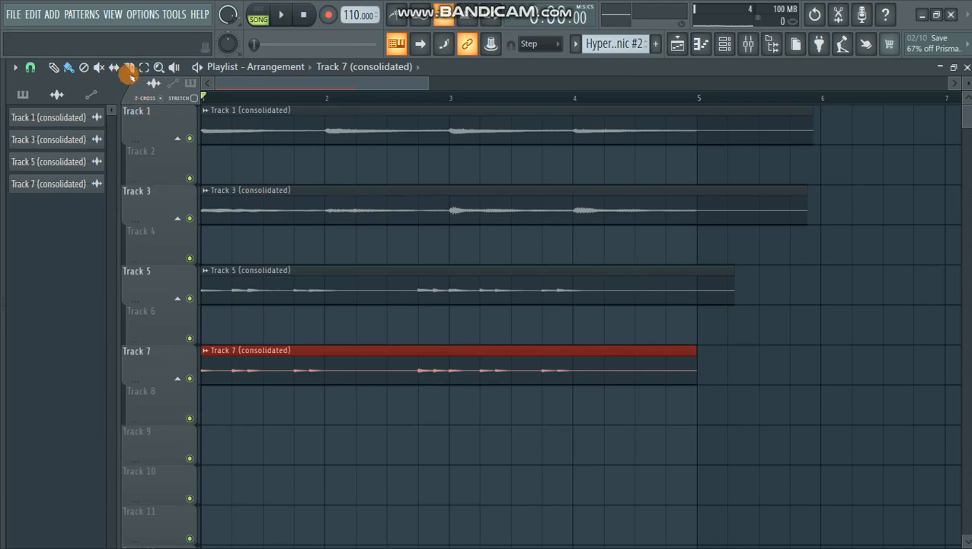
Step: Slice the consolidated audio clips at bar 5 and delete the leftover tails on Tracks 1, 3 and 5
left_click(30, 68)
left_click(43, 271)
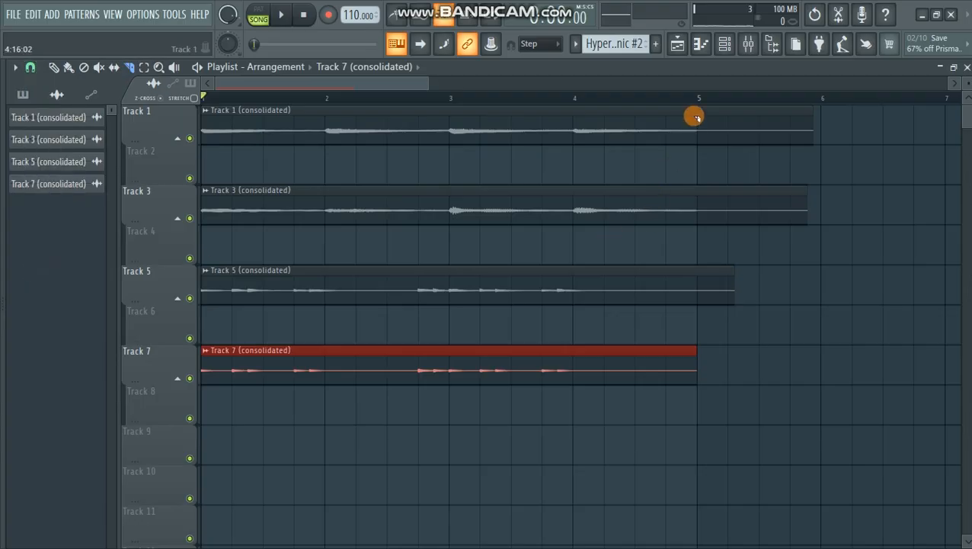
left_click_drag(699, 134, 691, 426)
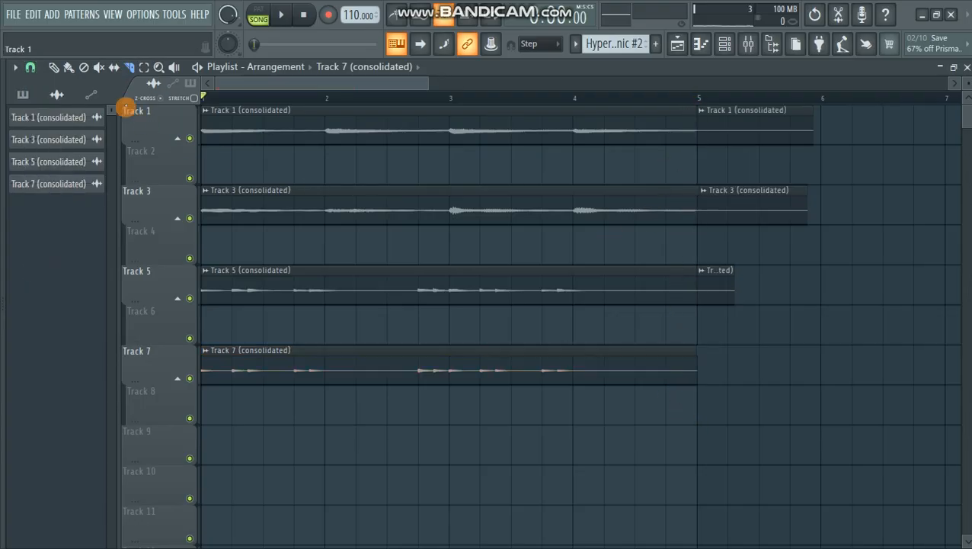
right_click(745, 138)
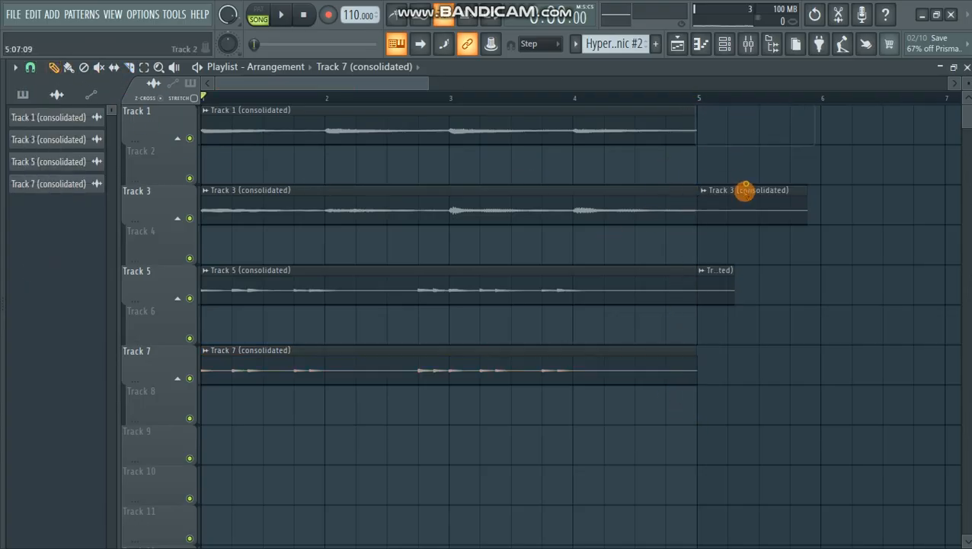
right_click(743, 210)
right_click(731, 288)
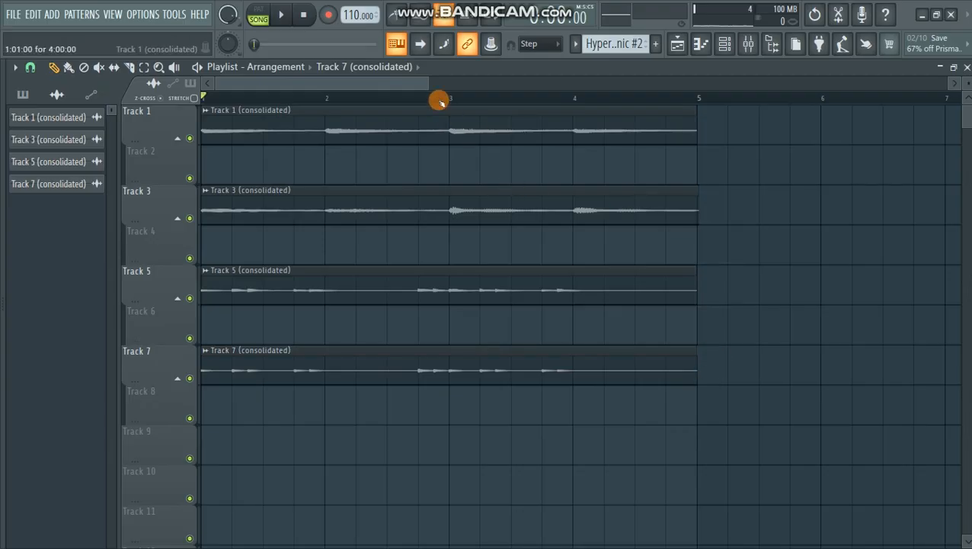
Step: Play the four trimmed consolidated clips in the playlist in song mode
left_click_drag(430, 84, 668, 109)
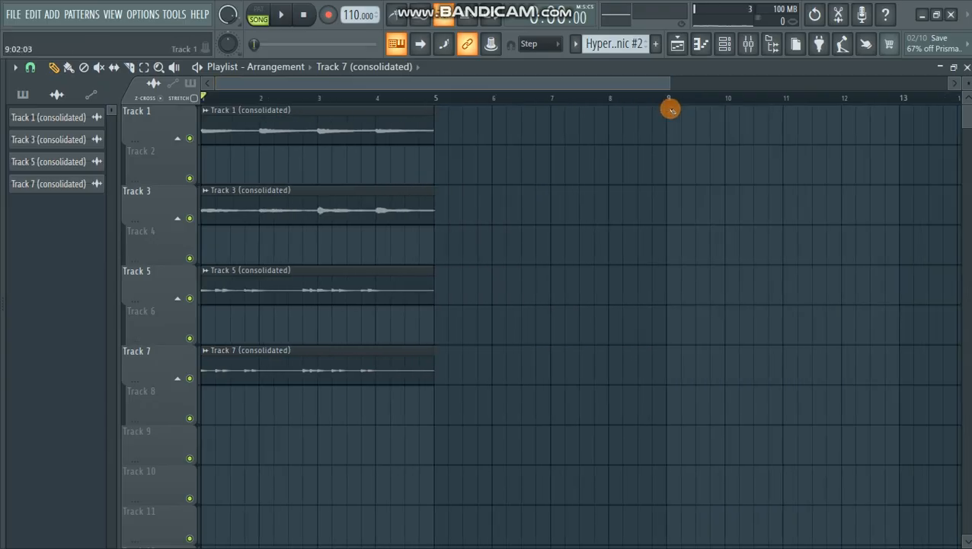
key("space")
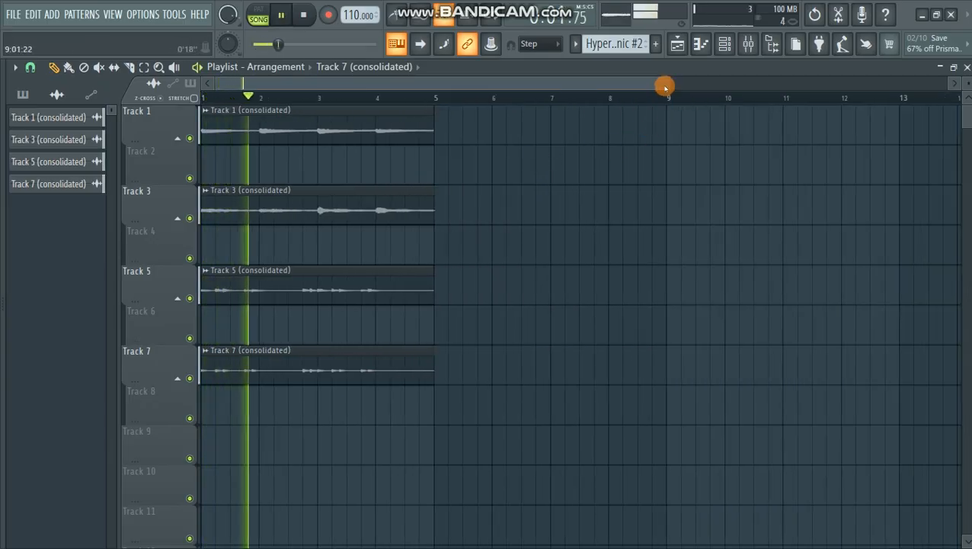
left_click_drag(670, 84, 558, 82)
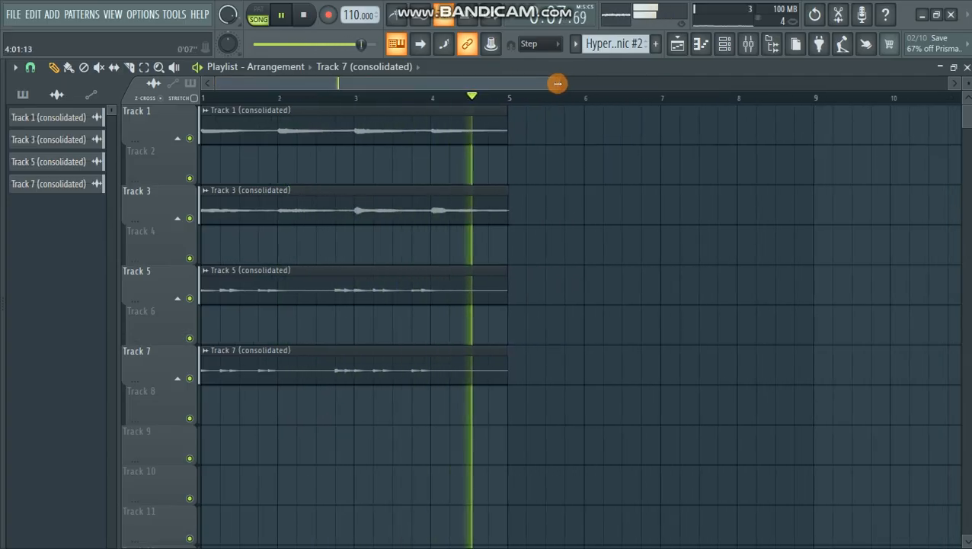
key("space")
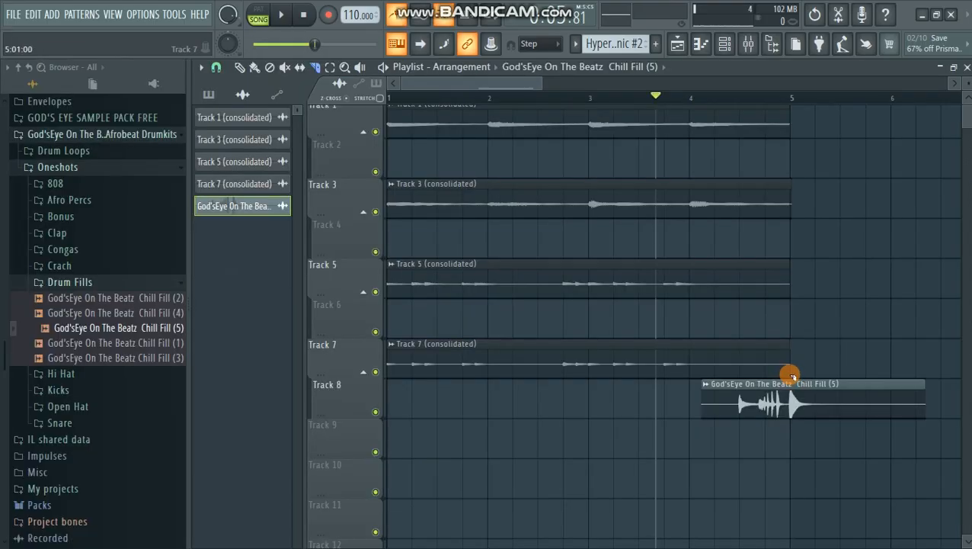
Step: Slice the Chill Fill (5) clip on Track 8 at bar 5 and duplicate the four consolidated clips to start at bar 5
left_click_drag(792, 459, 793, 457)
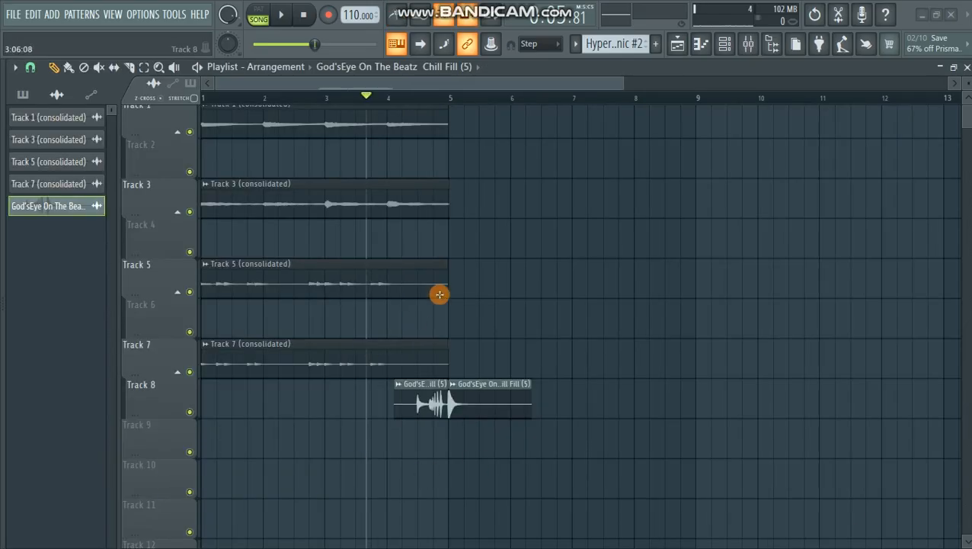
left_click_drag(497, 114, 255, 375)
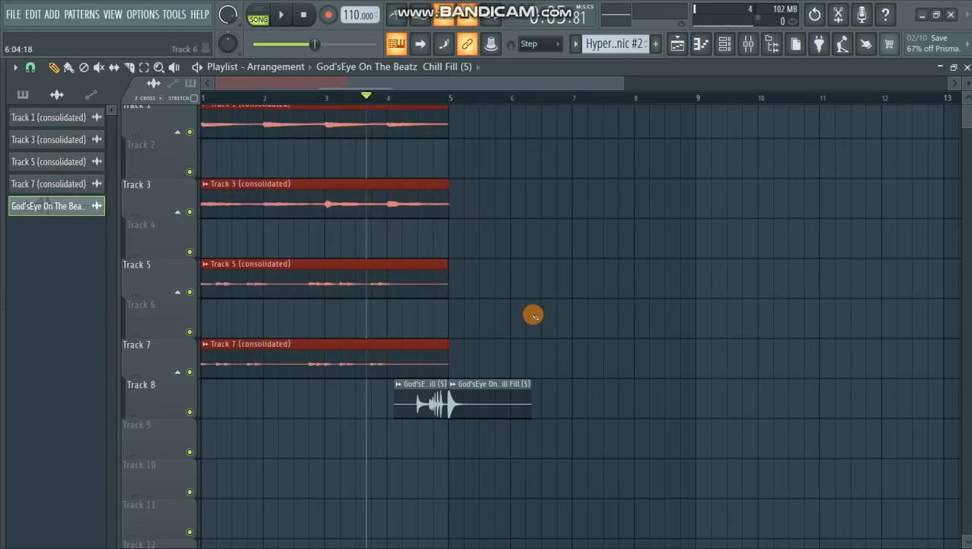
key("ctrl+b")
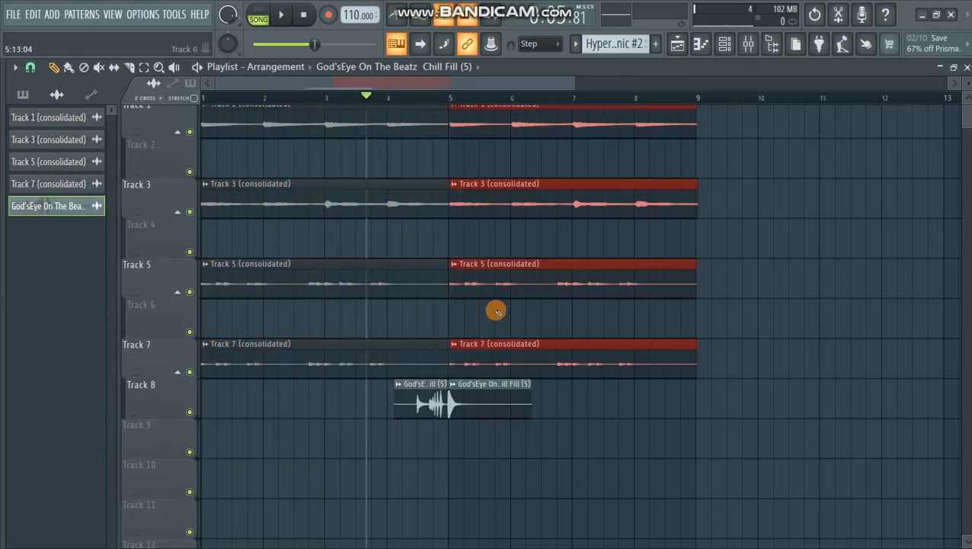
left_click_drag(790, 331, 920, 322)
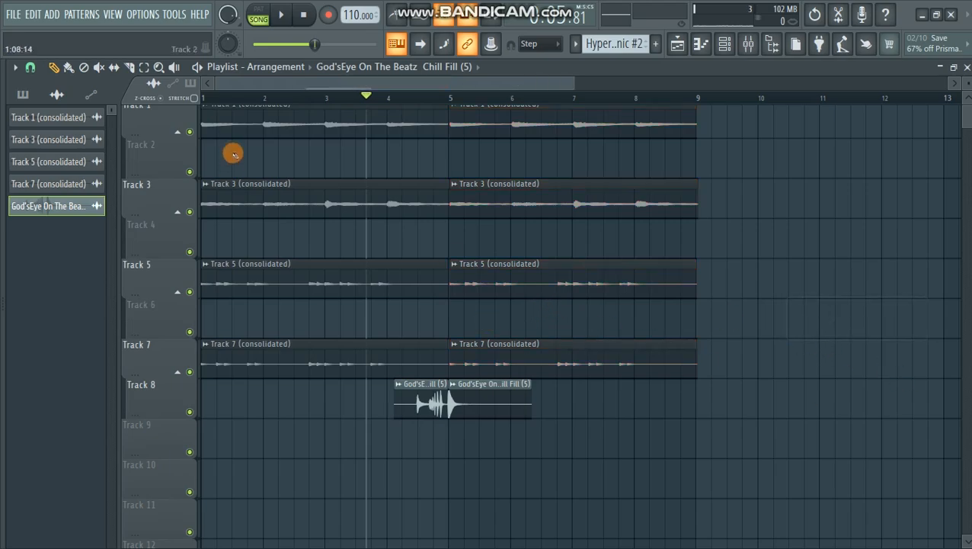
Step: Play the arrangement from the start through the drum fill into the duplicated clips at bar 5
key("space")
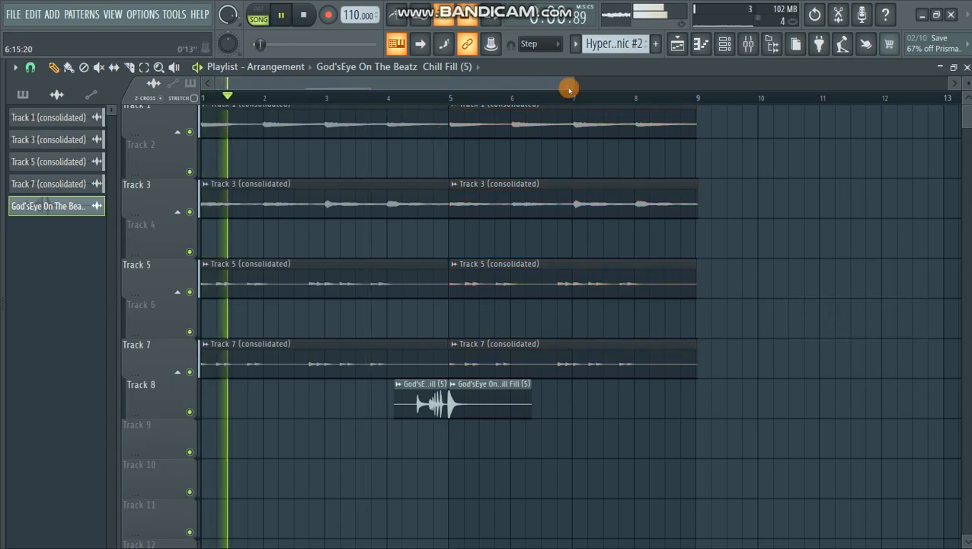
left_click_drag(573, 82, 683, 90)
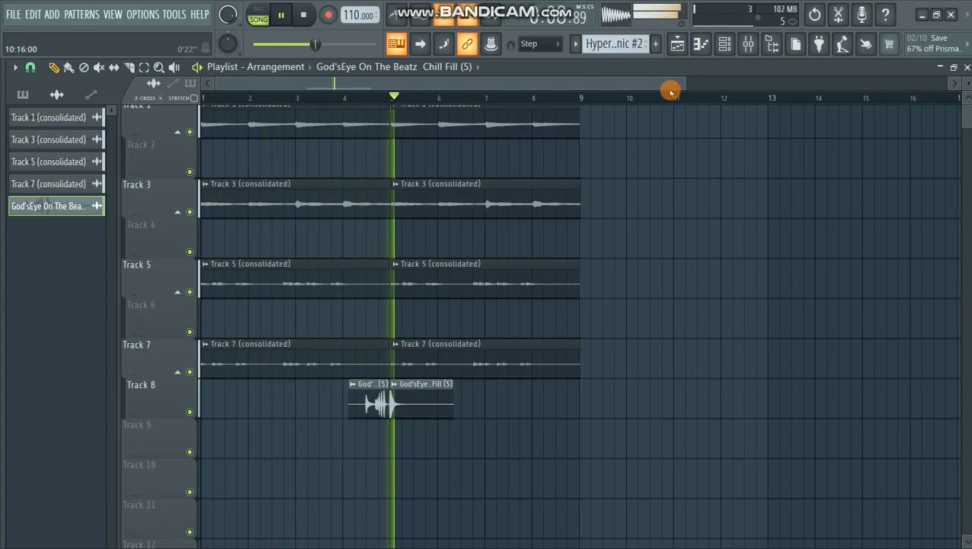
key("space")
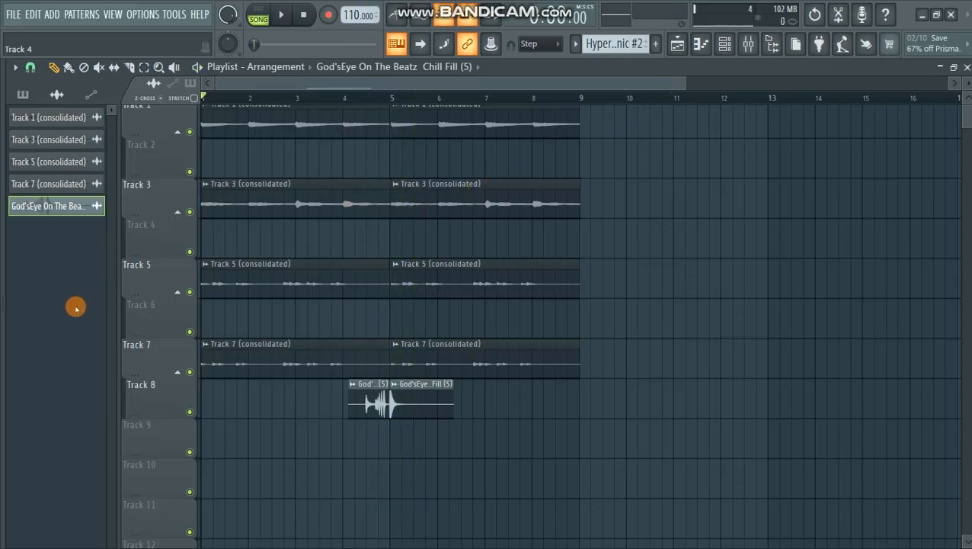
Step: Add the Heaven sample from the Crach folder to Track 9 and reverse it
left_click_drag(4, 326, 146, 336)
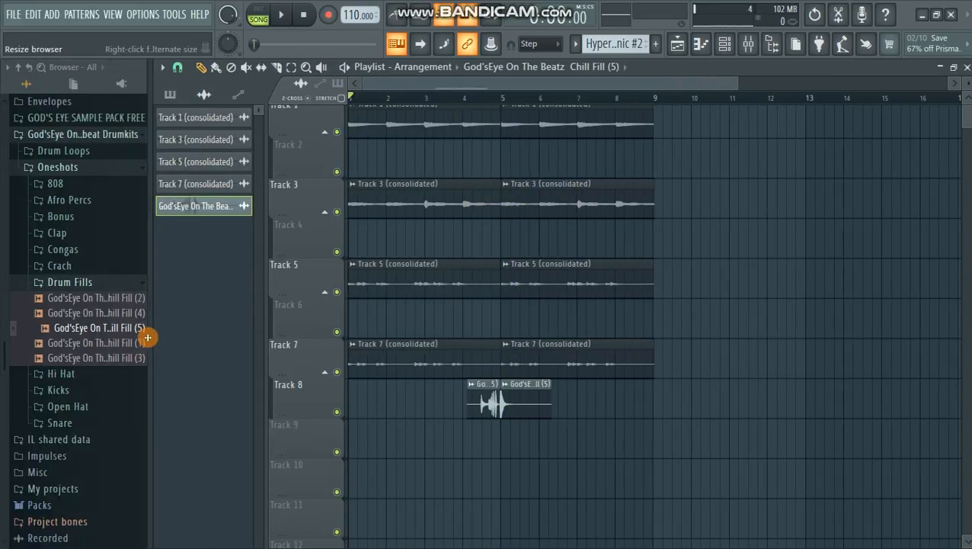
left_click(63, 266)
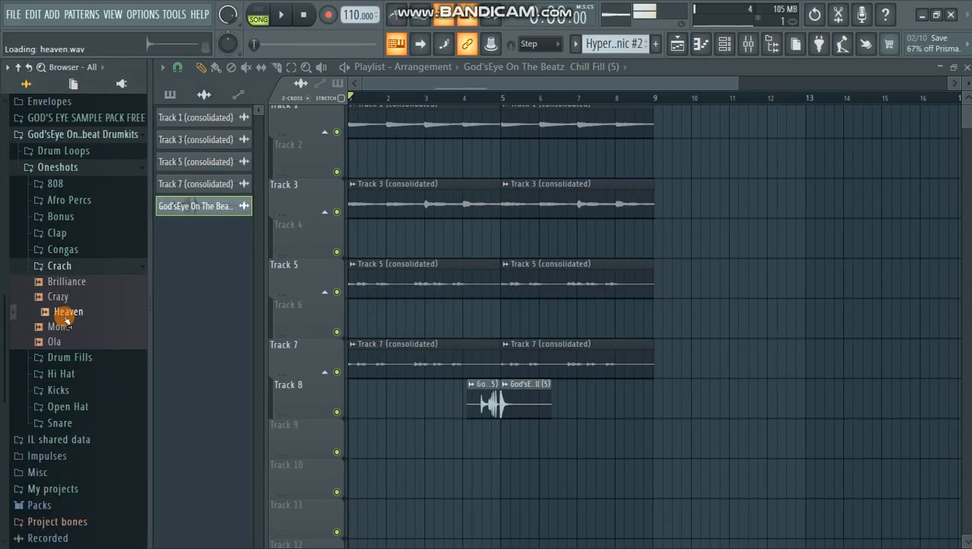
left_click_drag(166, 347, 438, 440)
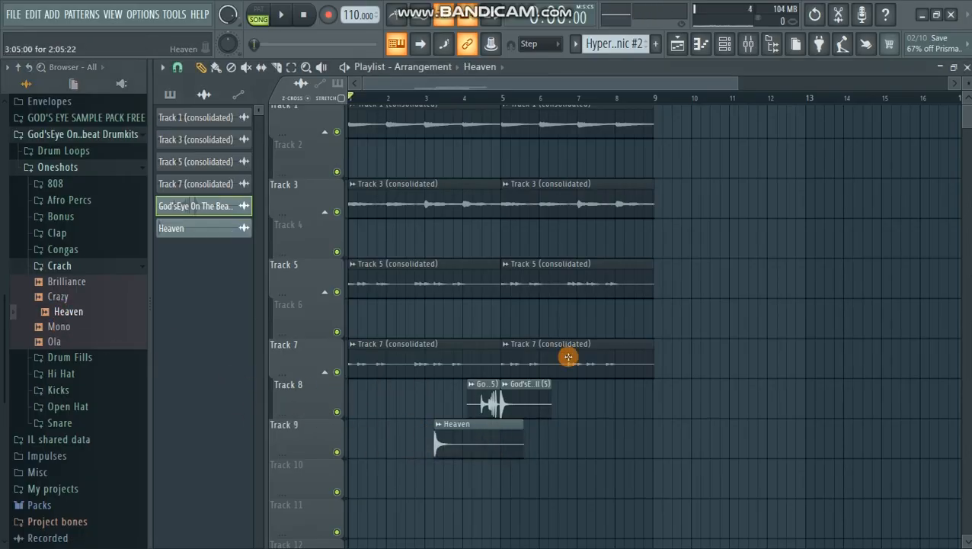
double_click(487, 431)
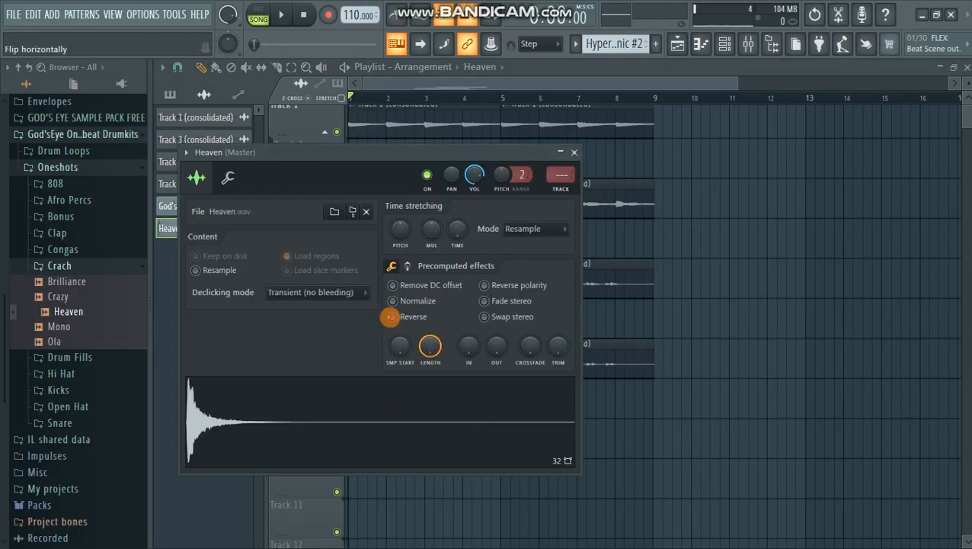
left_click(392, 317)
left_click(573, 157)
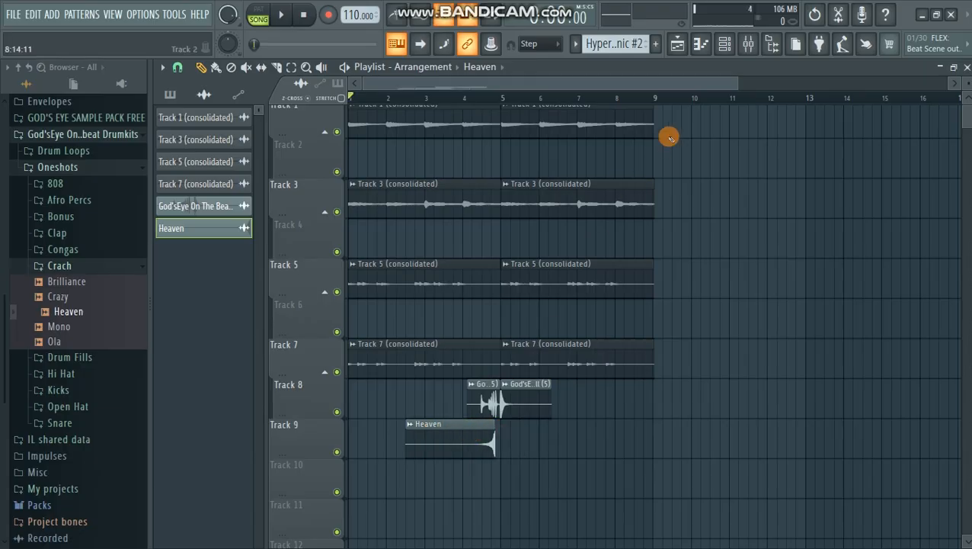
Step: Set the playlist snap to none and move the reversed Heaven clip on Track 9 to end at the drum fill's first hit
left_click_drag(736, 83, 493, 114)
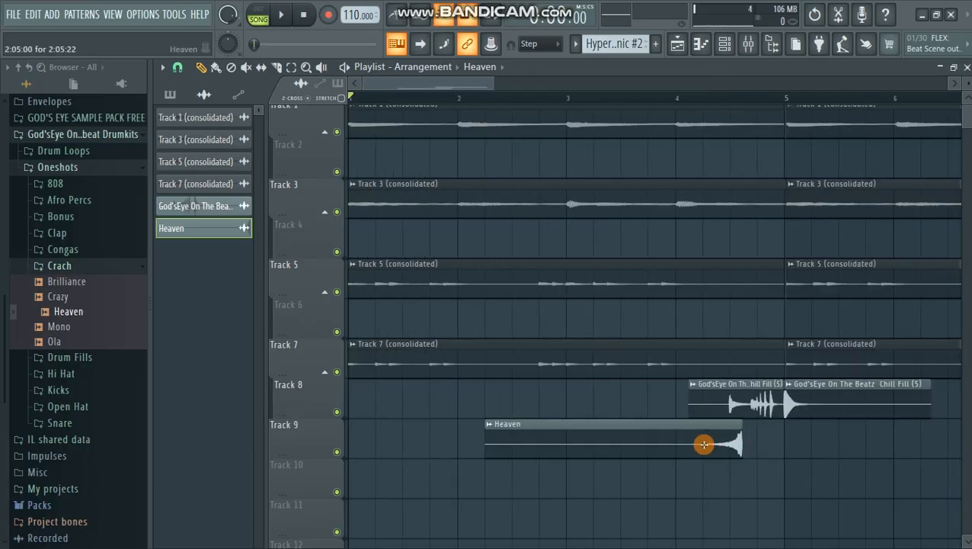
left_click(179, 69)
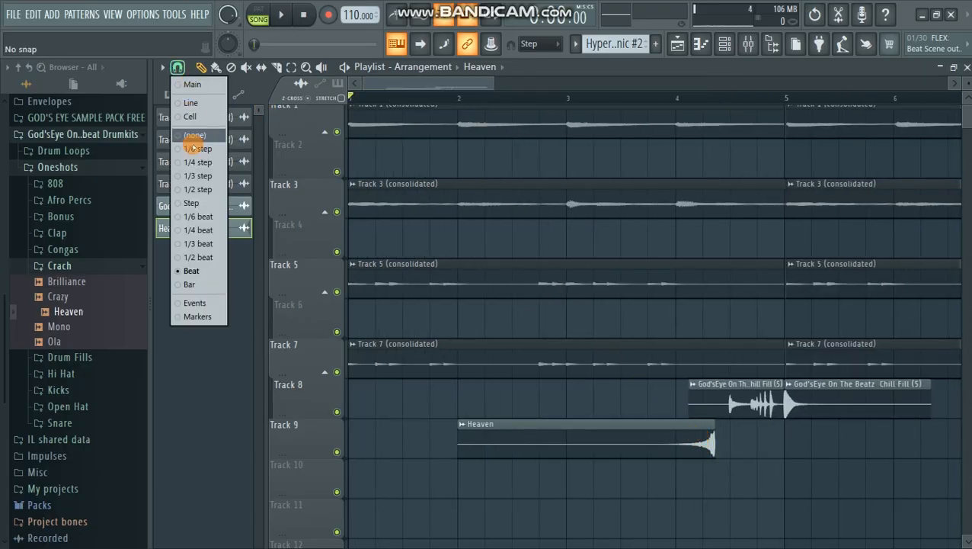
left_click(190, 135)
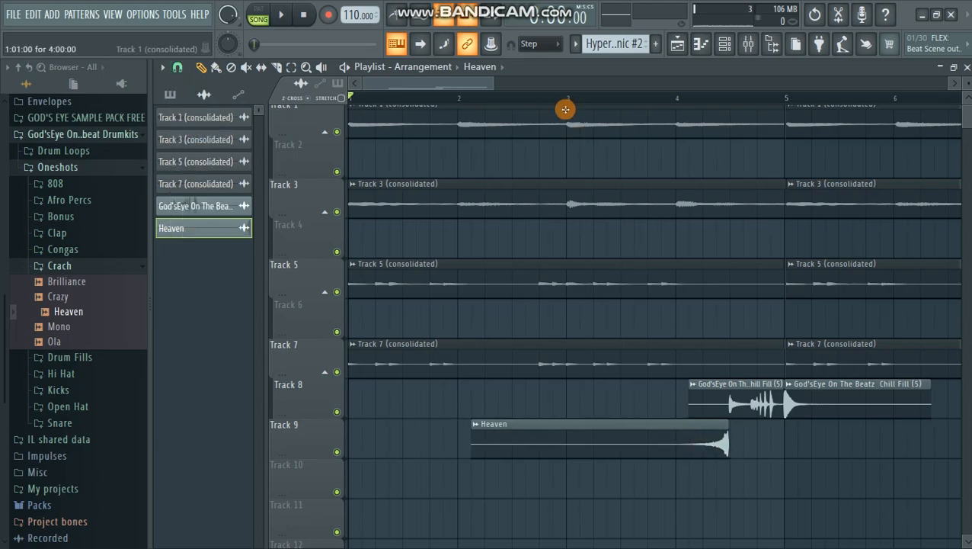
Step: Play the section from about bar 3 past bar 5 to check how the reversed Heaven clip leads into the drum fill
key("space")
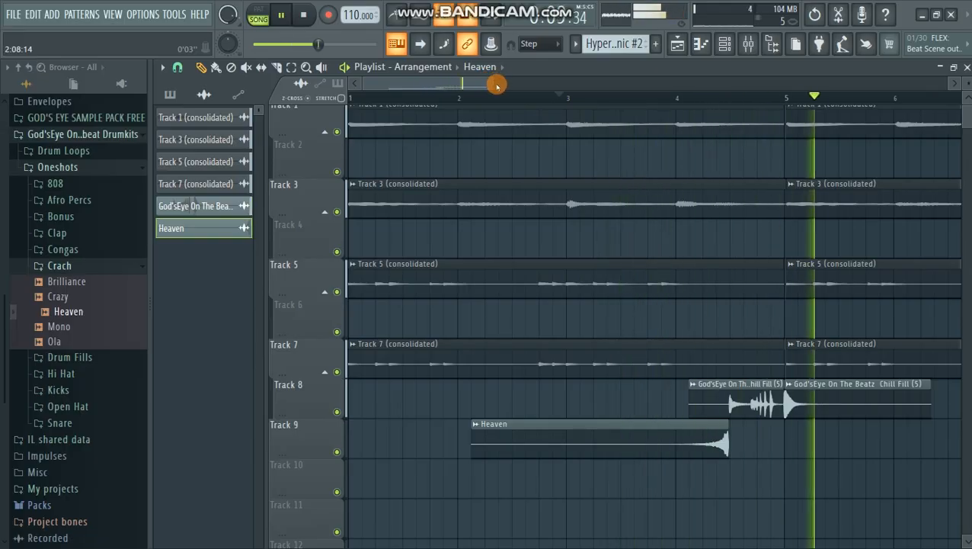
left_click_drag(496, 84, 655, 86)
key("space")
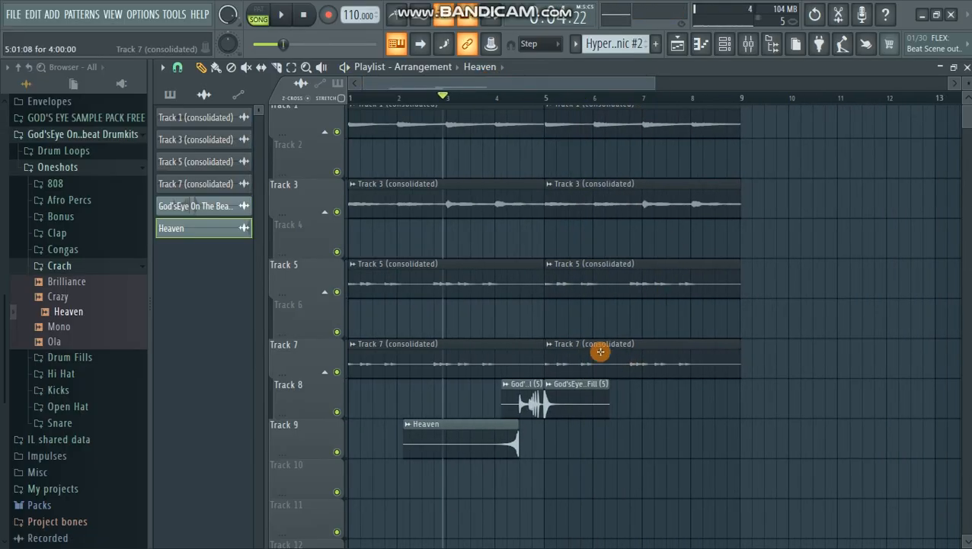
left_click(656, 434)
right_click(661, 448)
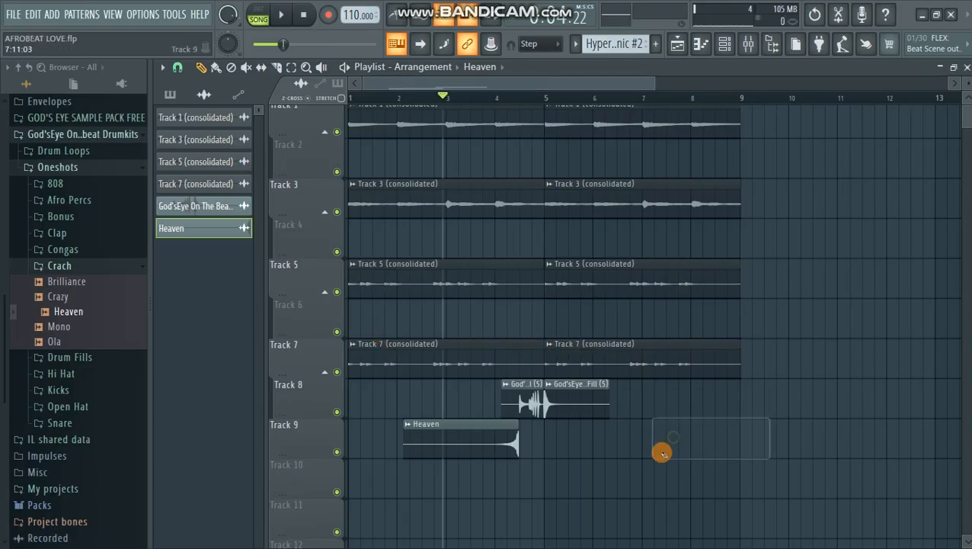
key("space")
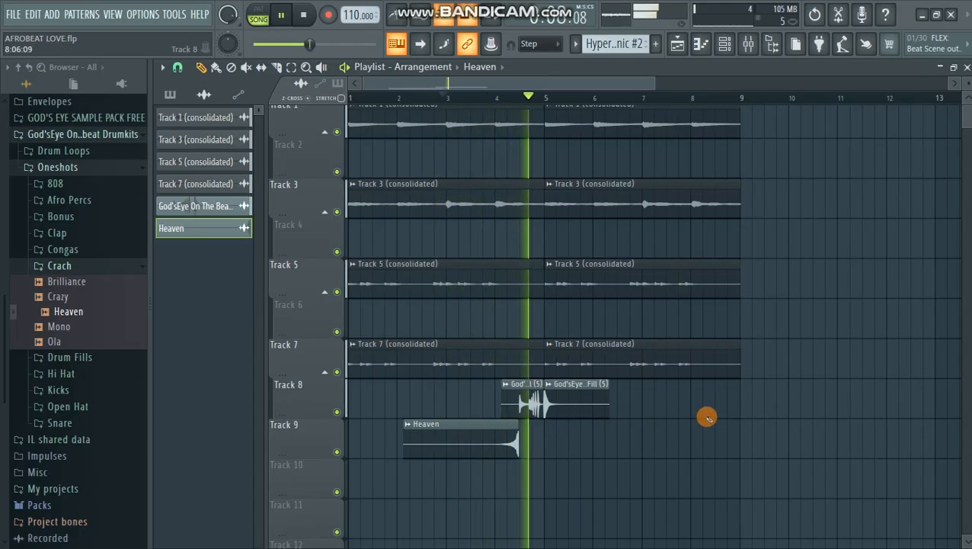
scroll(594, 384, "up", 1)
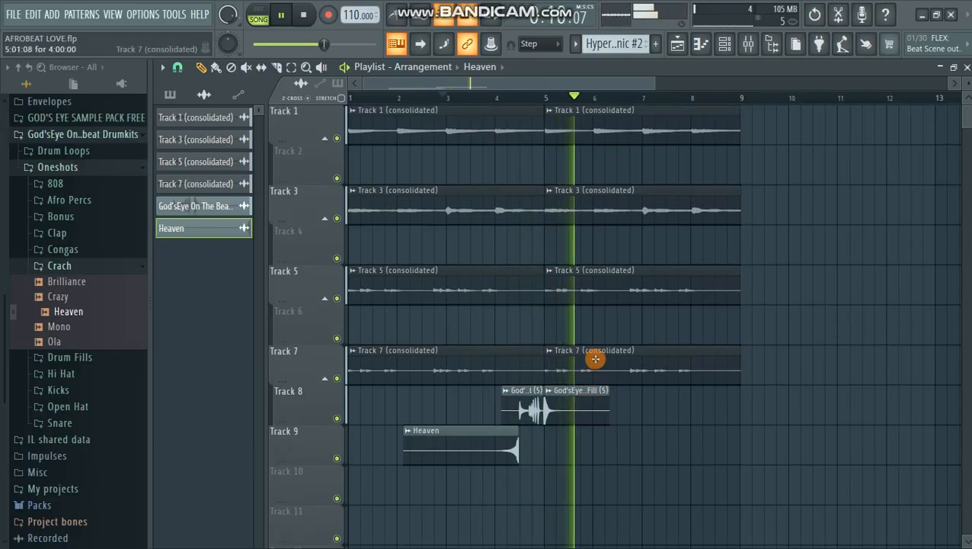
key("space")
key("space")
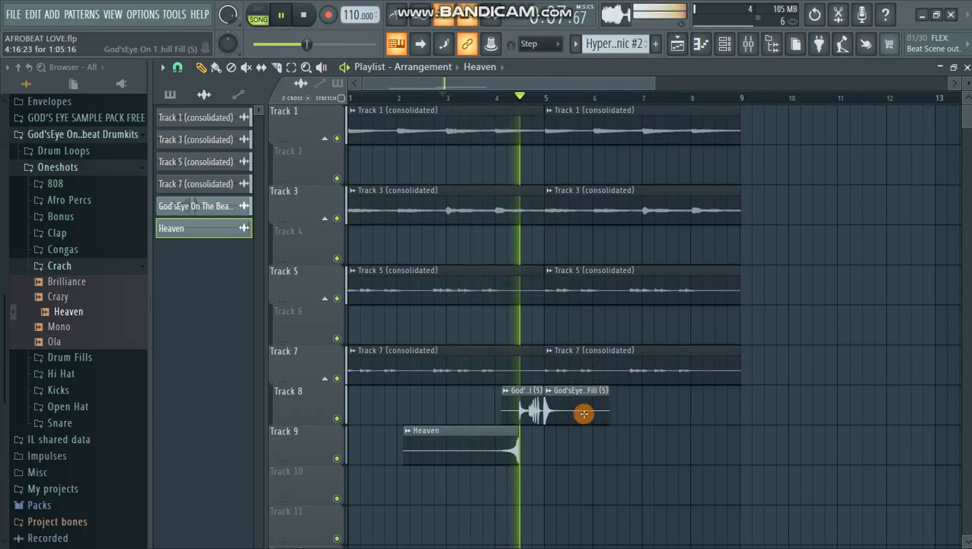
key("space")
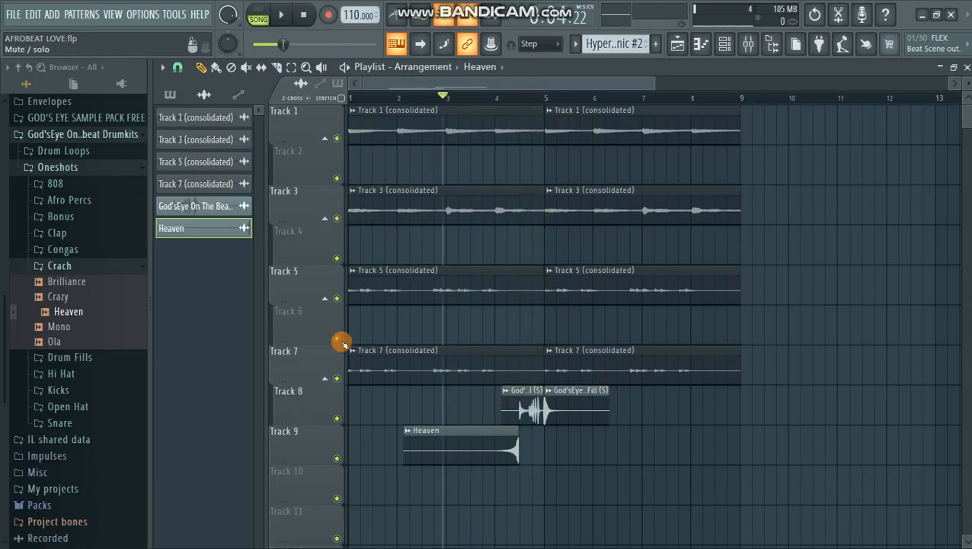
Step: Audition the Chill Perc one-shots in the Afro Percs folder of the Afrobeat drumkit
left_click(64, 266)
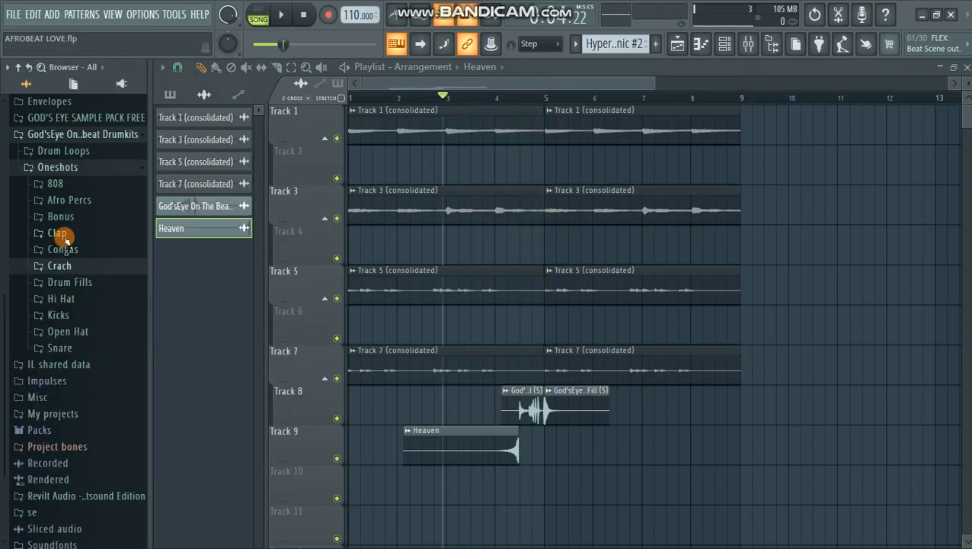
left_click(69, 200)
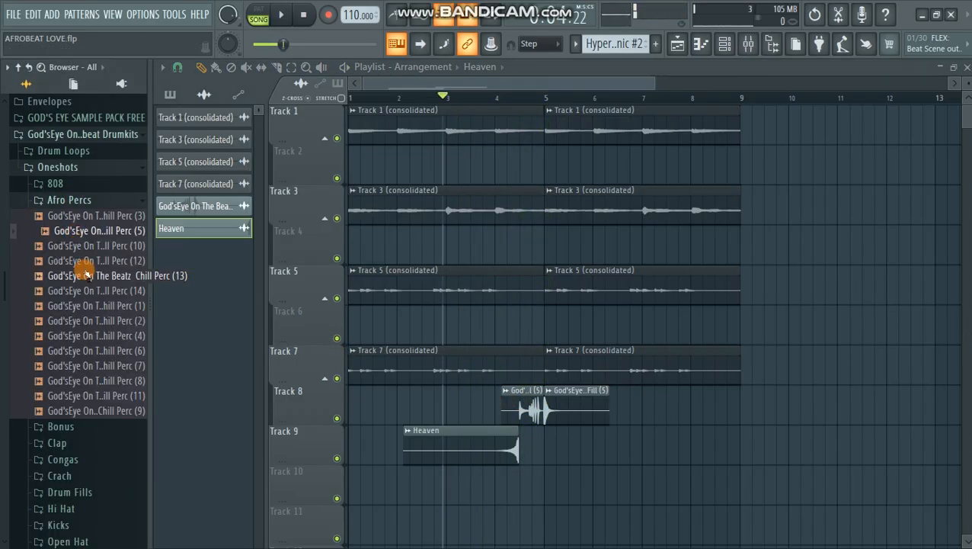
left_click(90, 262)
left_click(94, 321)
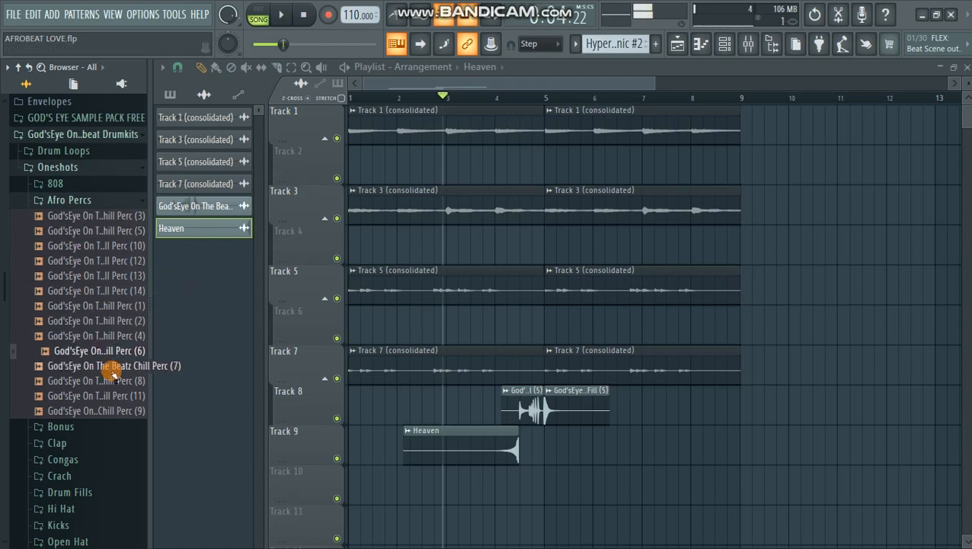
left_click(95, 293)
left_click(101, 352)
left_click(103, 368)
left_click(104, 381)
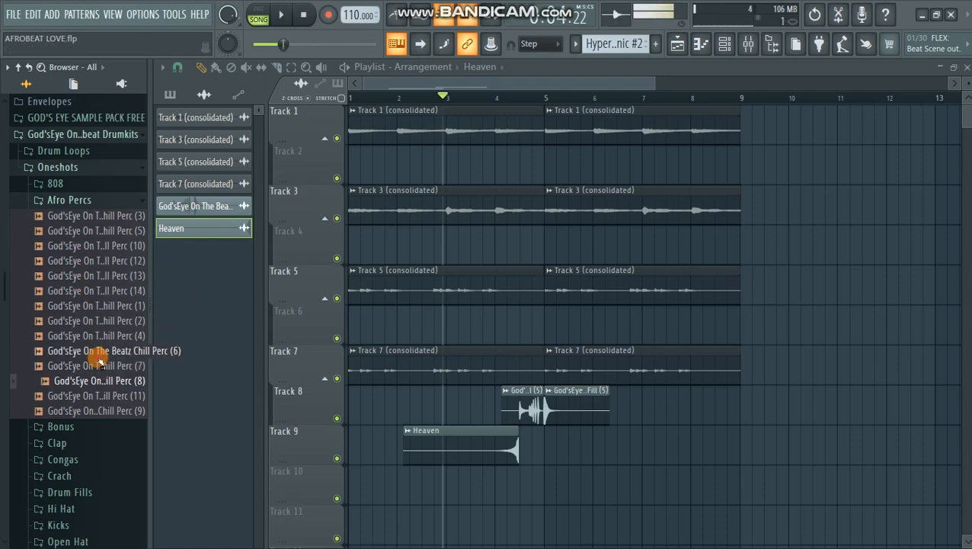
left_click(97, 353)
left_click(95, 336)
left_click(99, 322)
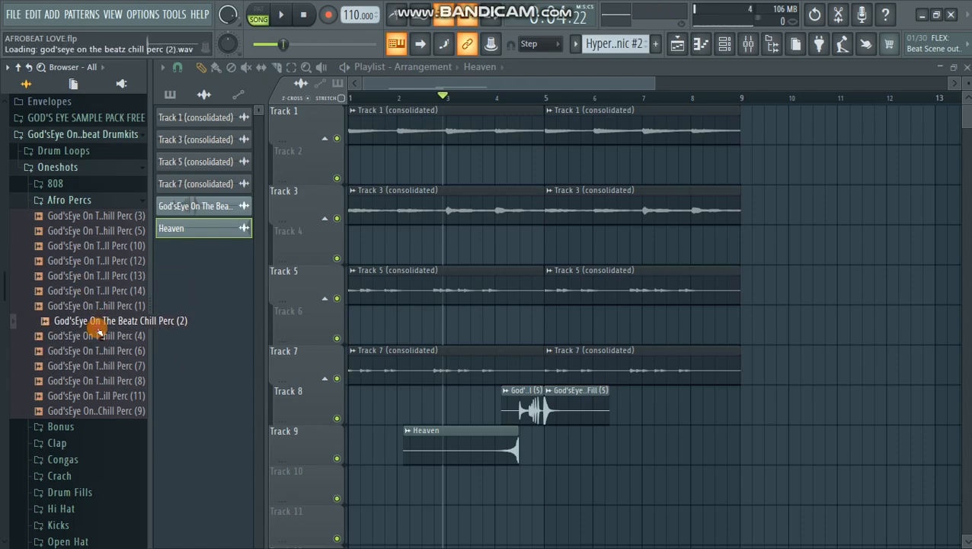
Step: Create a new empty pattern and place it at bar 1 on Track 10 in the playlist
left_click(724, 44)
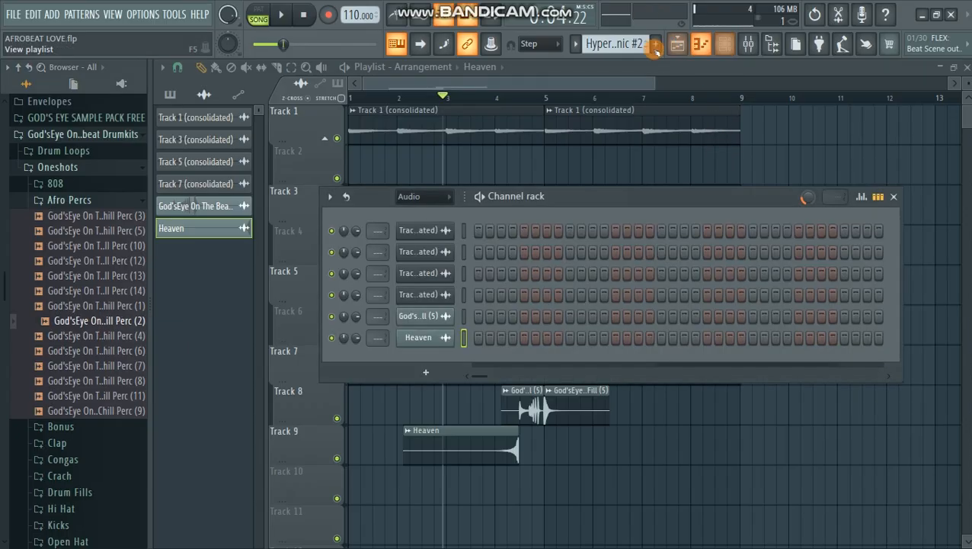
left_click(653, 47)
left_click(674, 62)
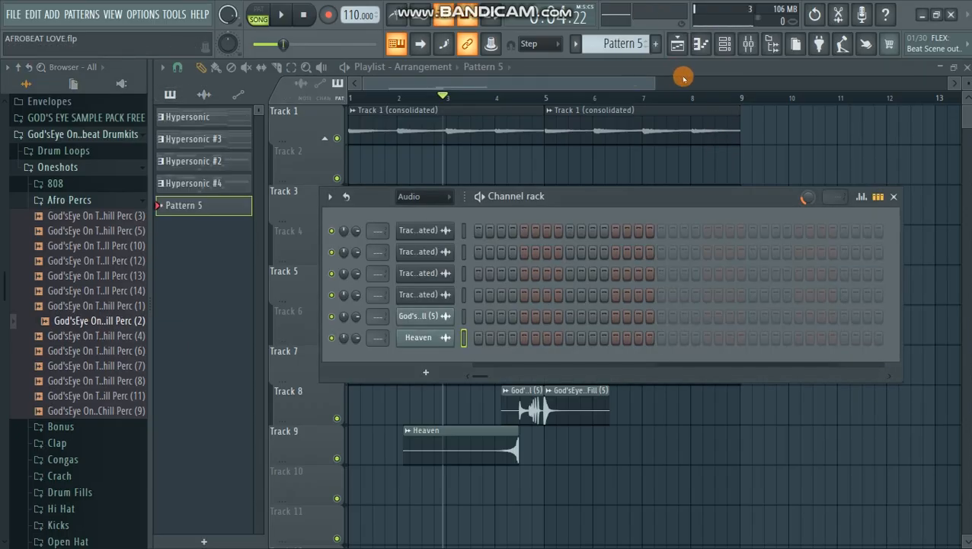
left_click(892, 200)
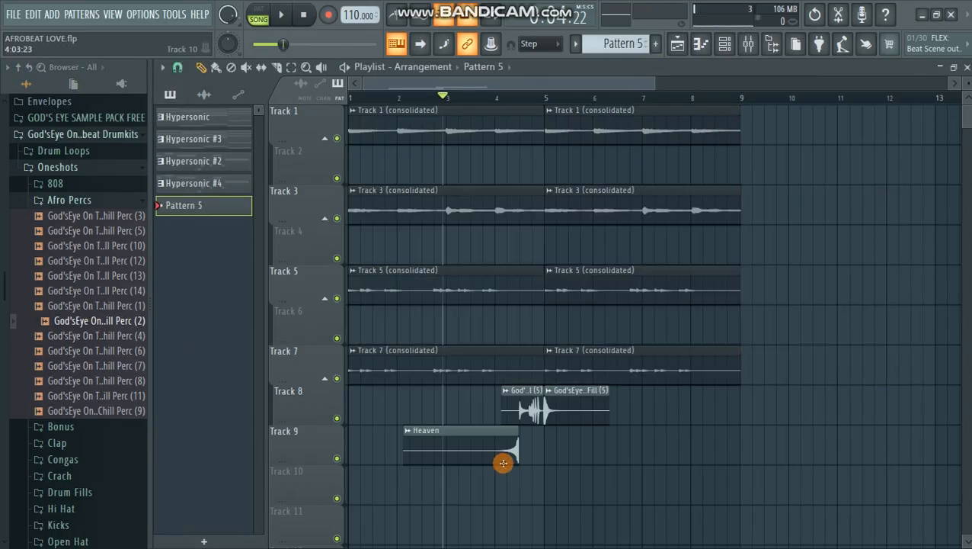
scroll(427, 435, "down", 3)
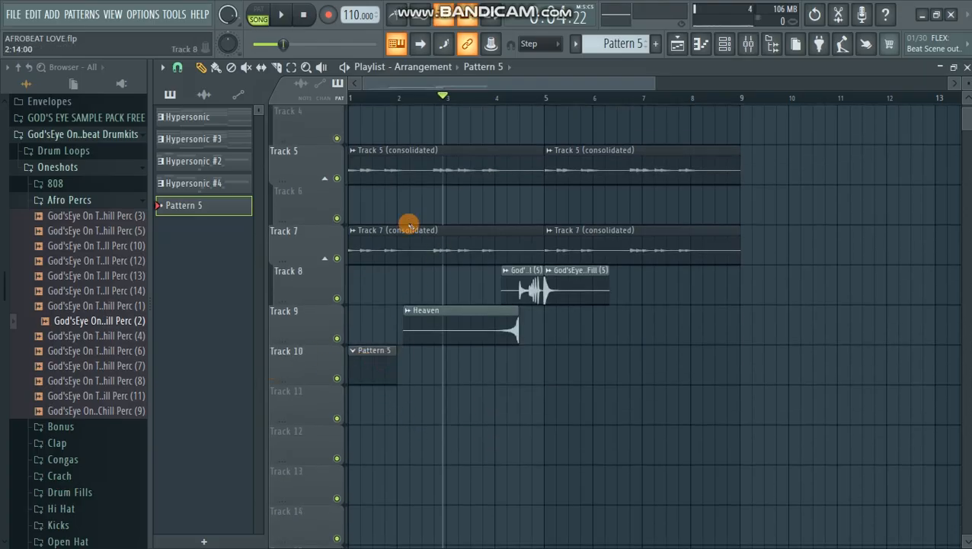
scroll(358, 182, "up", 2)
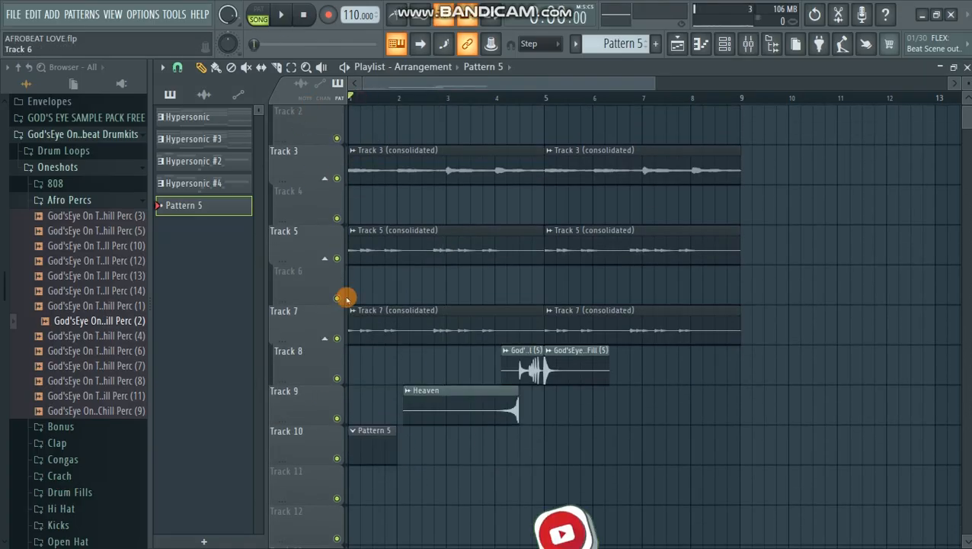
Step: Audition the remaining Chill Perc one-shots and add Chill Perc (9) to the channel rack as a new channel
key("F6")
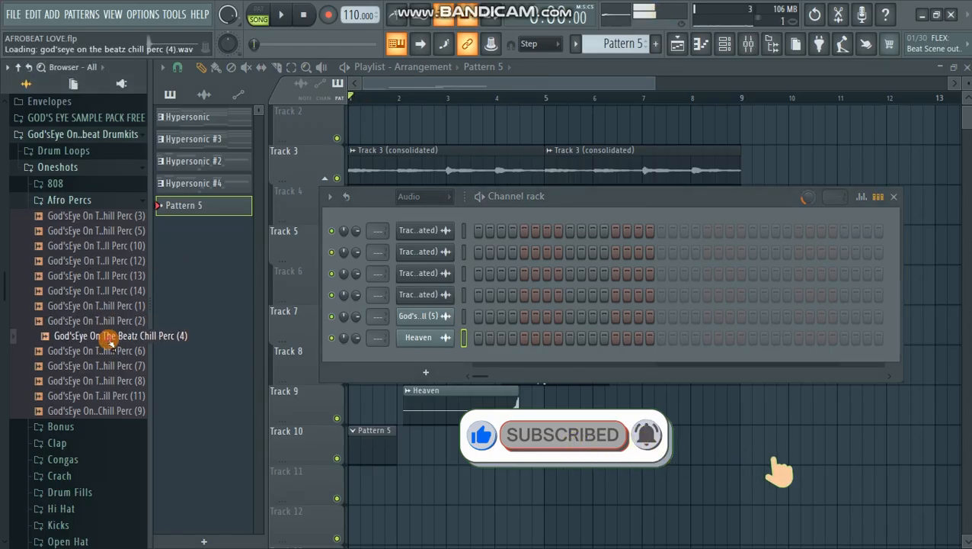
left_click(111, 366)
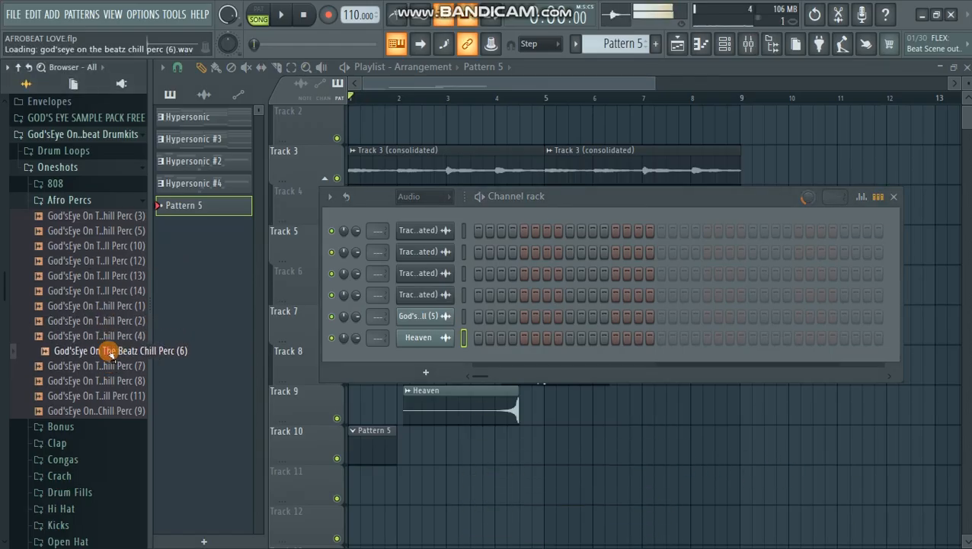
left_click(111, 396)
left_click(106, 352)
left_click(111, 367)
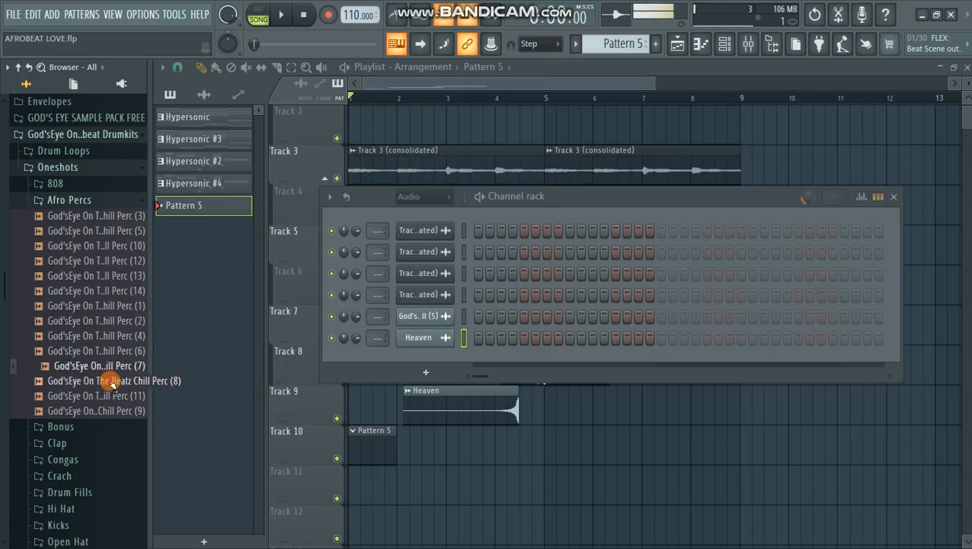
left_click(110, 396)
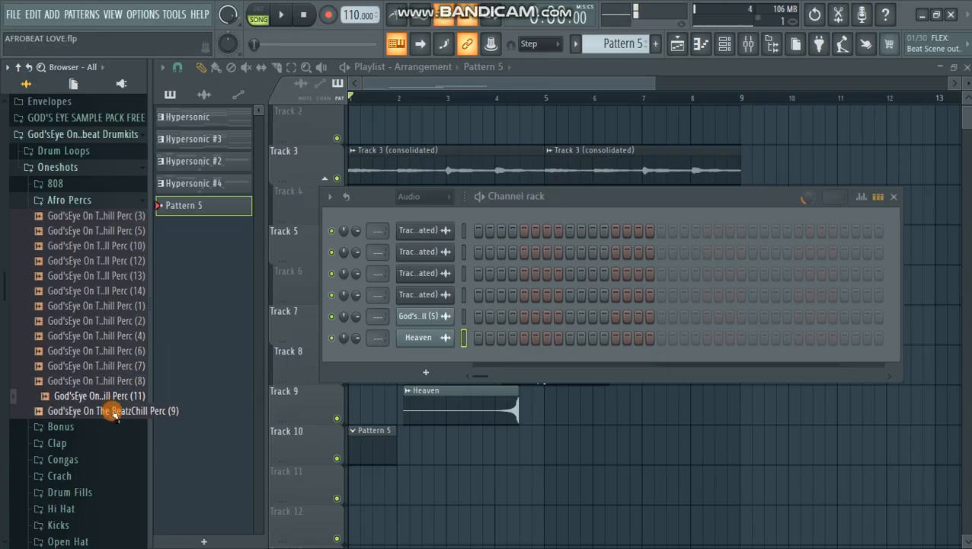
left_click(114, 411)
left_click_drag(113, 412, 332, 366)
Step: Audition Chill Percs (10), (5) and (1), and add Chill Perc (1) to the channel rack as a new channel
left_click(90, 247)
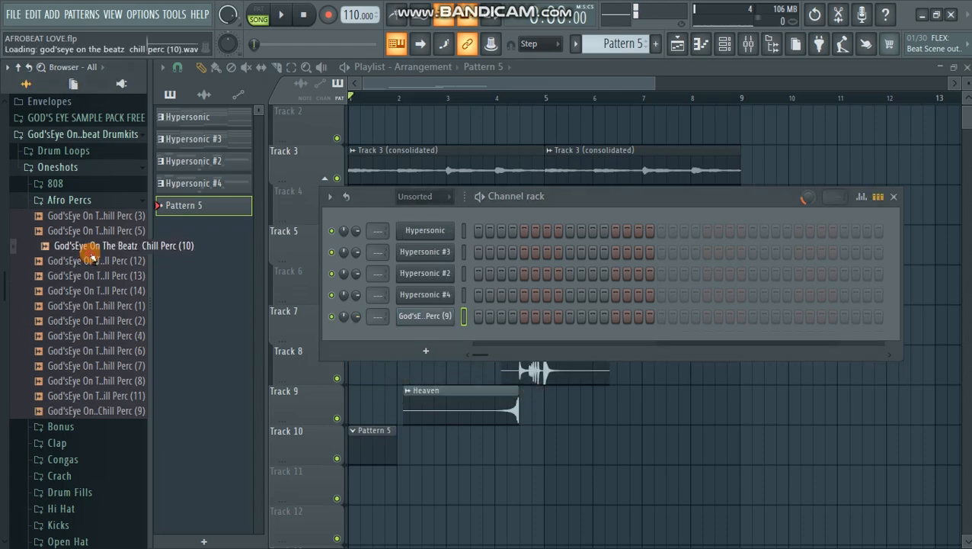
left_click(93, 231)
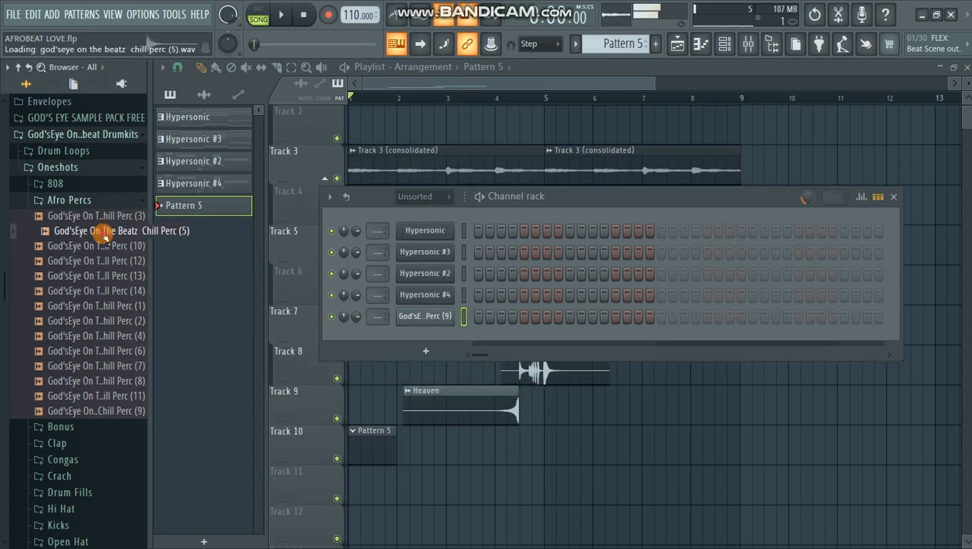
left_click(107, 305)
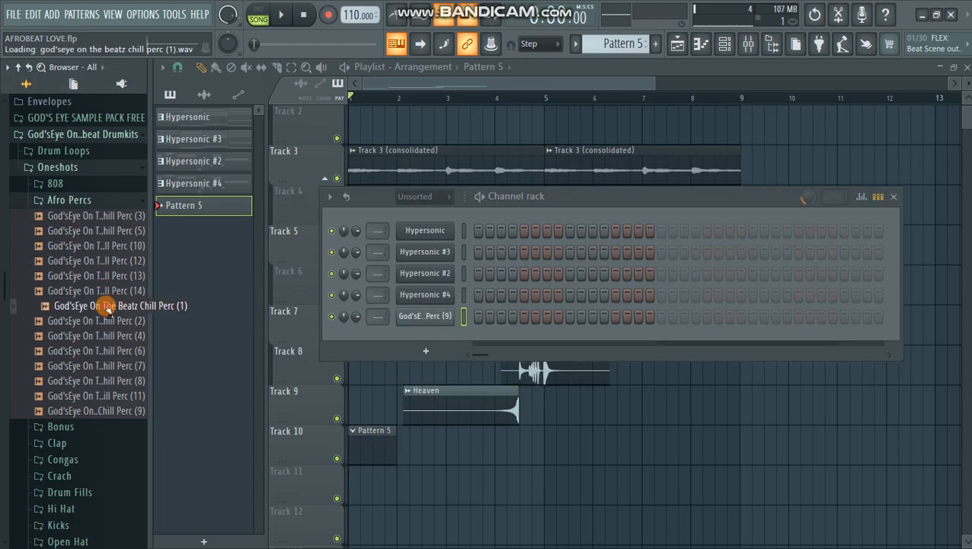
left_click_drag(107, 308, 425, 337)
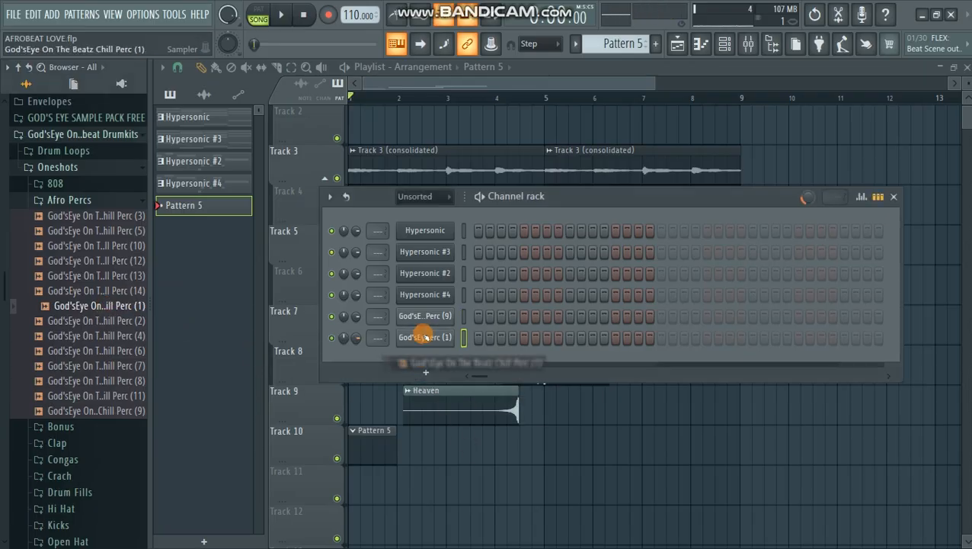
left_click_drag(536, 196, 410, 133)
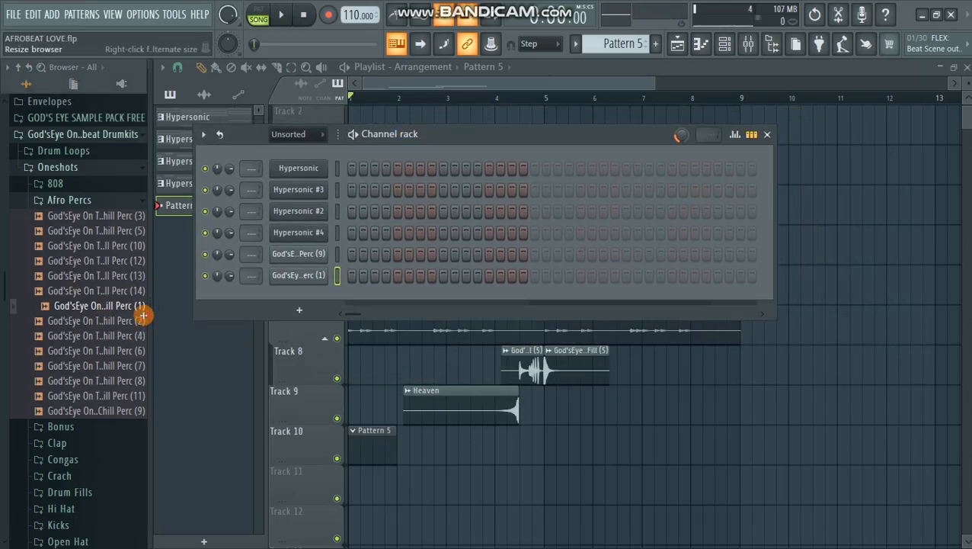
Step: Collapse the browser to free up space and add a Chill Perc (1) hit on step 1 during song playback
left_click_drag(143, 315, 17, 304)
left_click_drag(259, 135, 483, 88)
key("space")
left_click(427, 230)
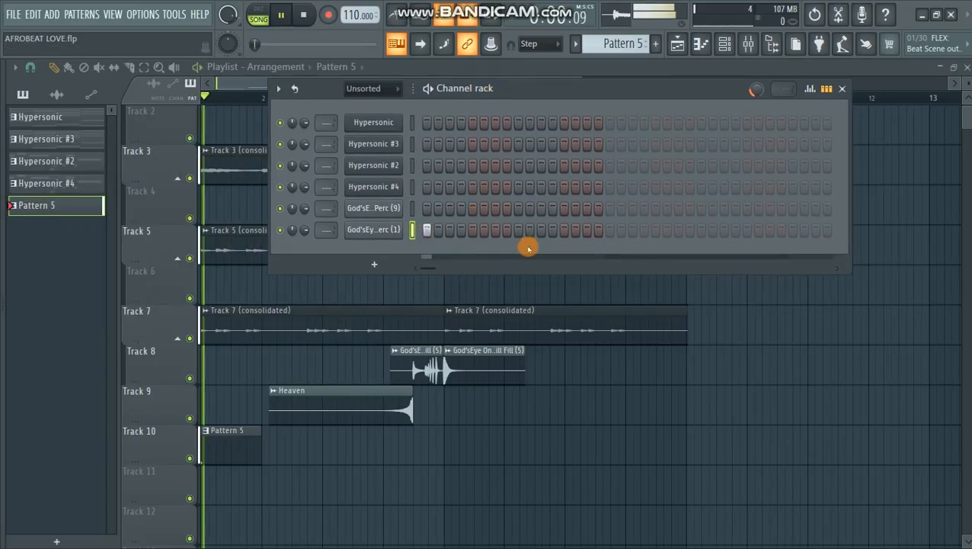
key("space")
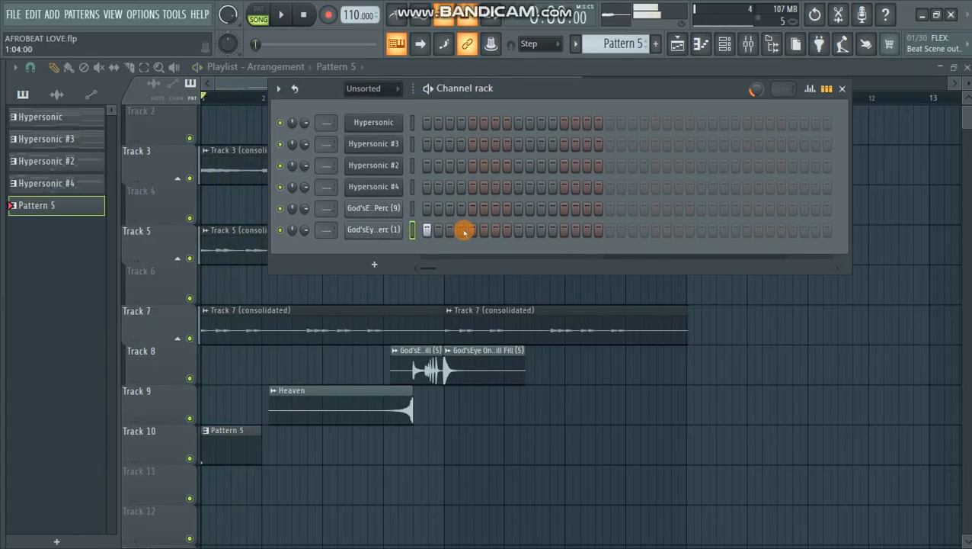
key("space")
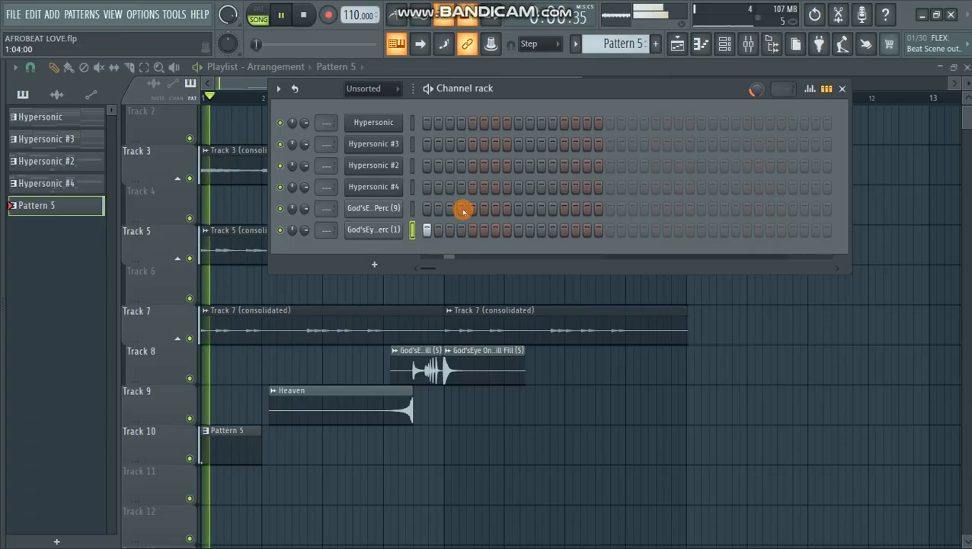
Step: During playback, add Chill Perc (9) hits on steps 4, 11 and 15 and a Chill Perc (1) hit on step 7
left_click(462, 209)
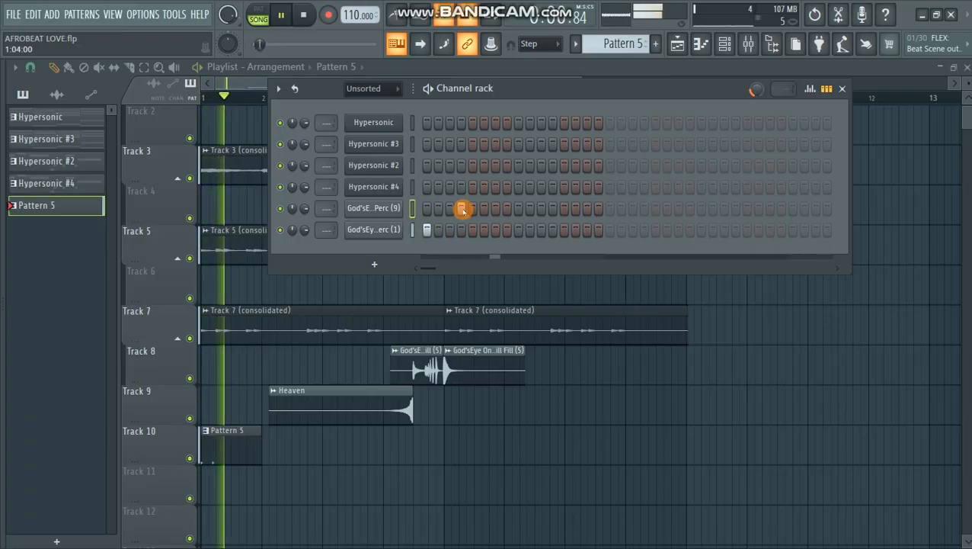
left_click(496, 229)
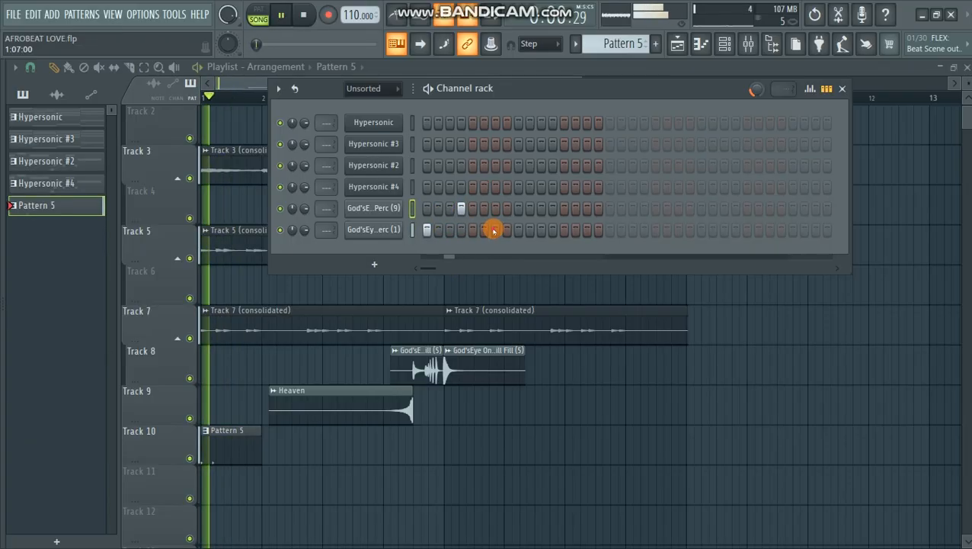
left_click(525, 210)
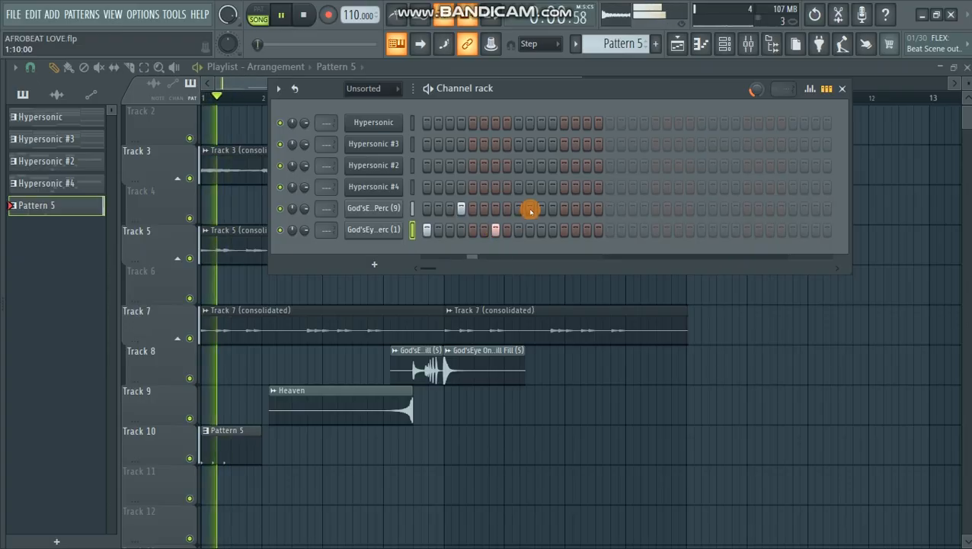
right_click(532, 209)
left_click(542, 209)
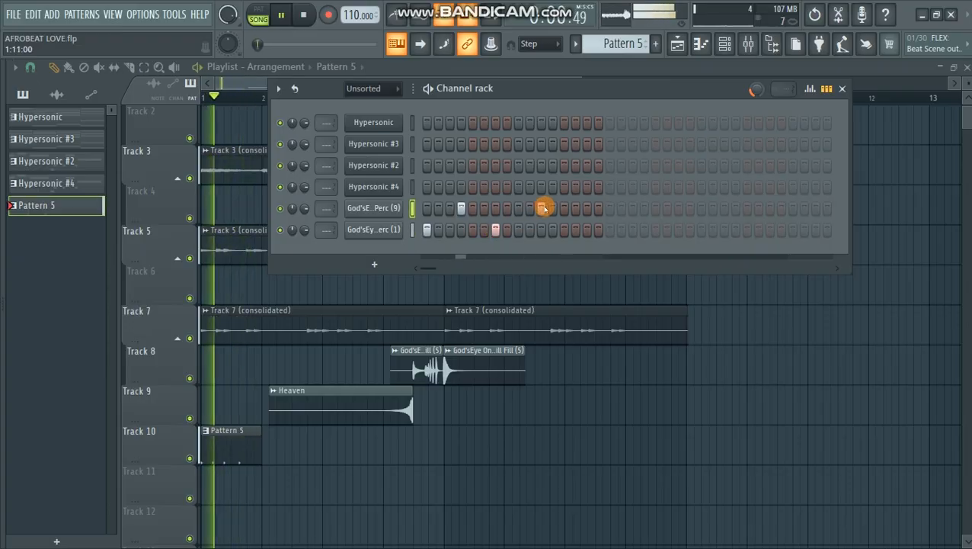
left_click(588, 209)
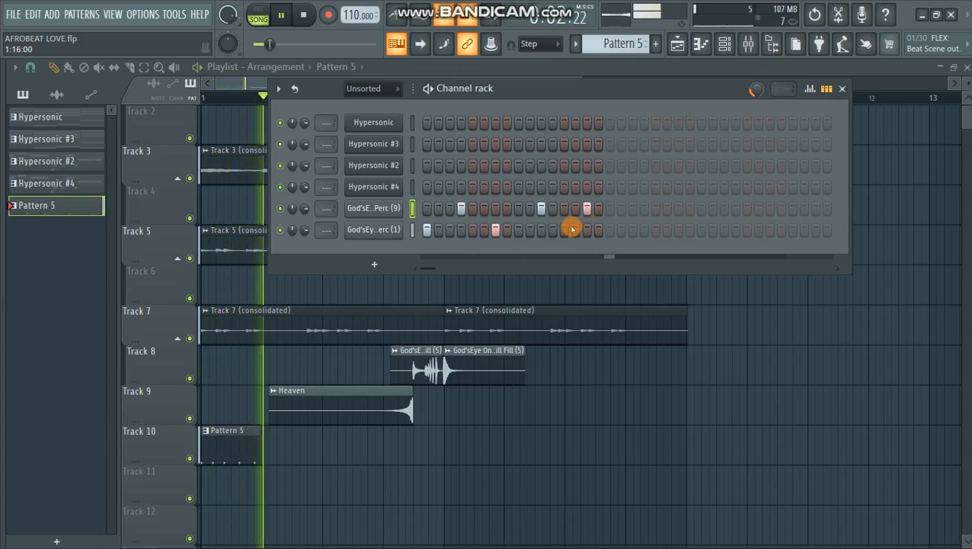
key("space")
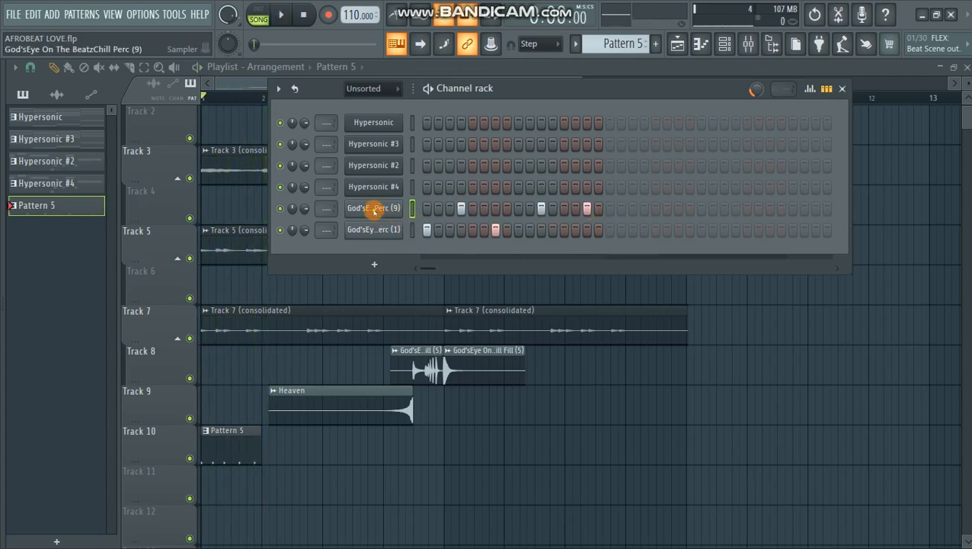
Step: In the Chill Perc (9) piano roll, duplicate the bar 1 notes across bars 2 to 4
right_click(374, 210)
left_click(453, 212)
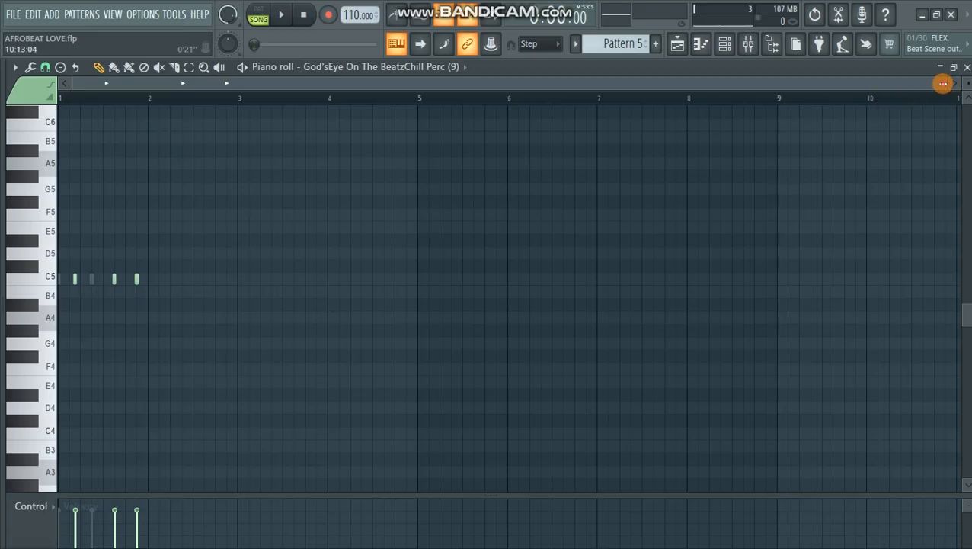
left_click_drag(943, 83, 638, 82)
left_click_drag(338, 104, 2, 153)
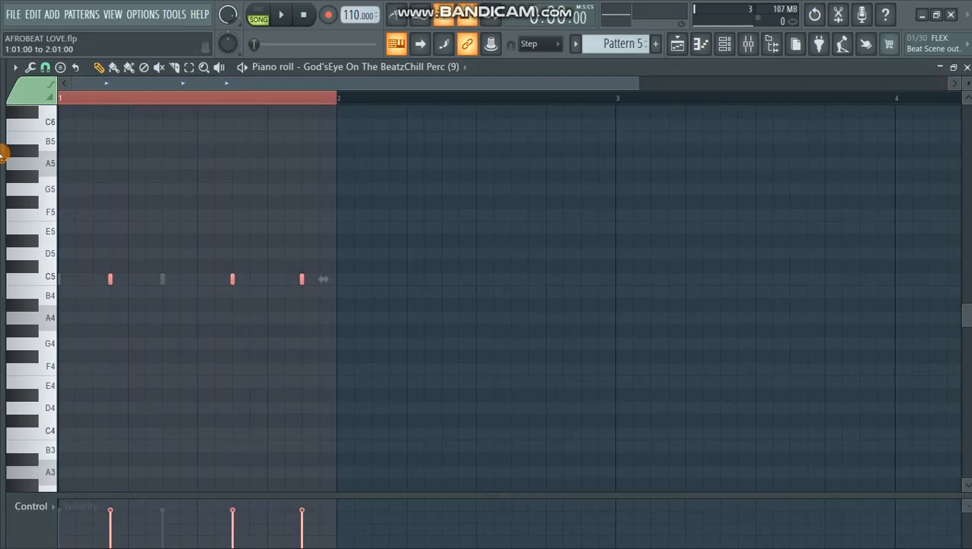
key("ctrl+b")
key("ctrl+b")
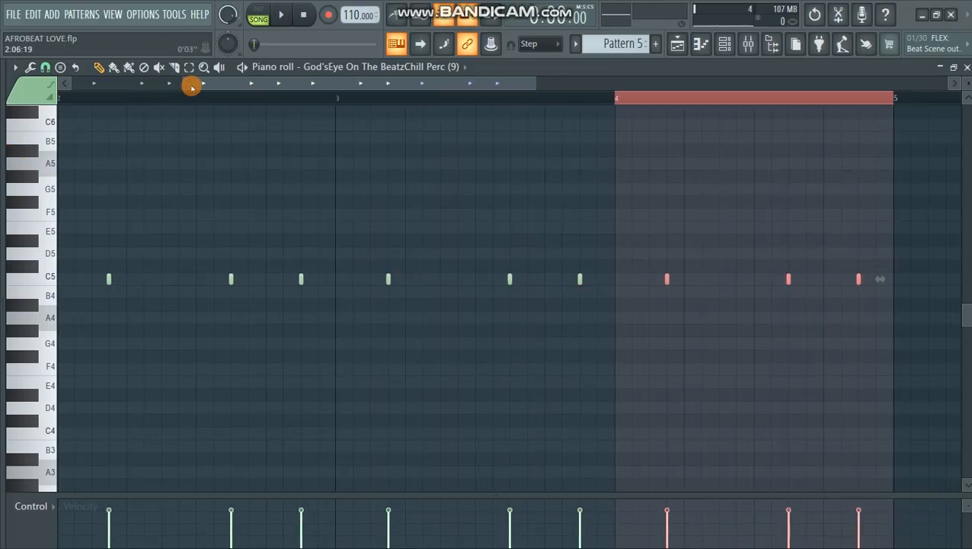
left_click_drag(178, 81, 61, 83)
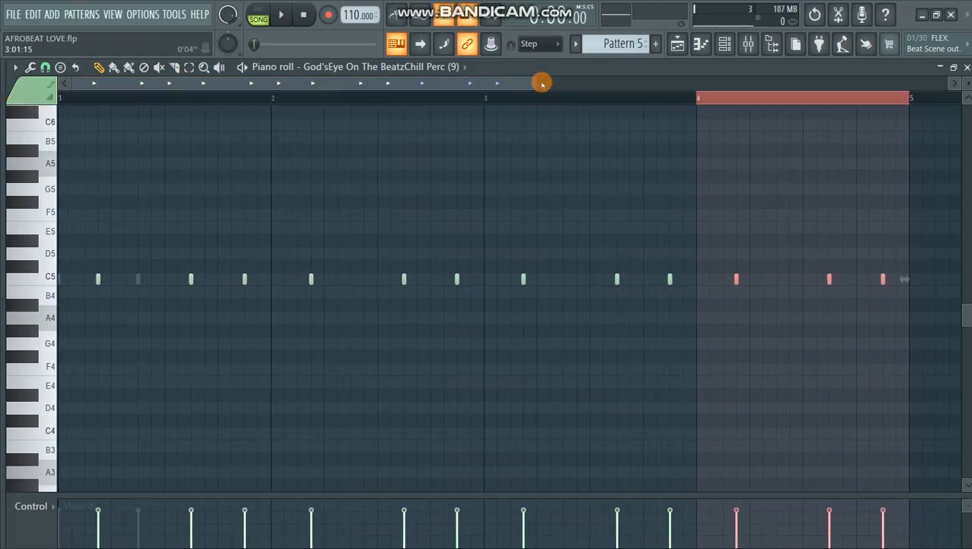
left_click_drag(570, 84, 710, 57)
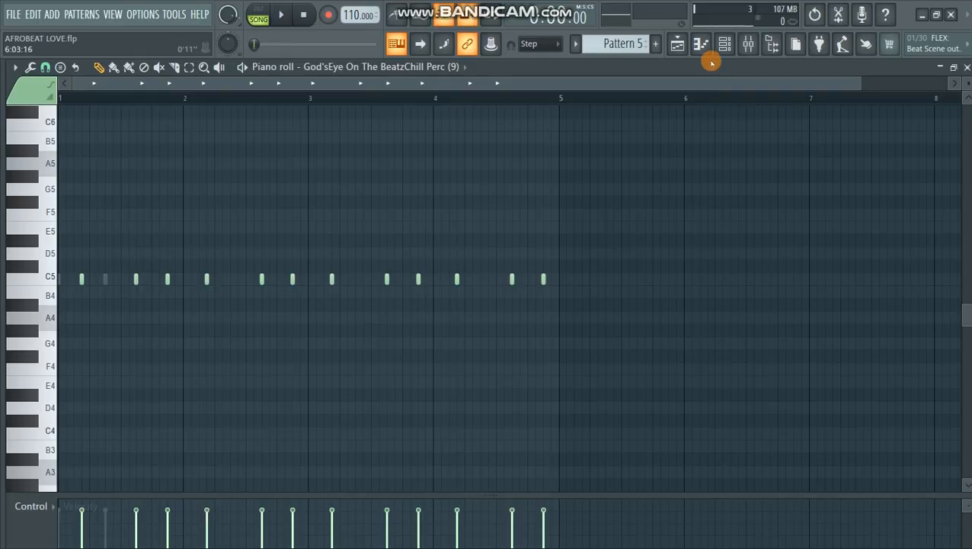
Step: In the Chill Perc (1) piano roll, duplicate the two bar 1 notes across bars 2 to 4
left_click(724, 43)
right_click(376, 239)
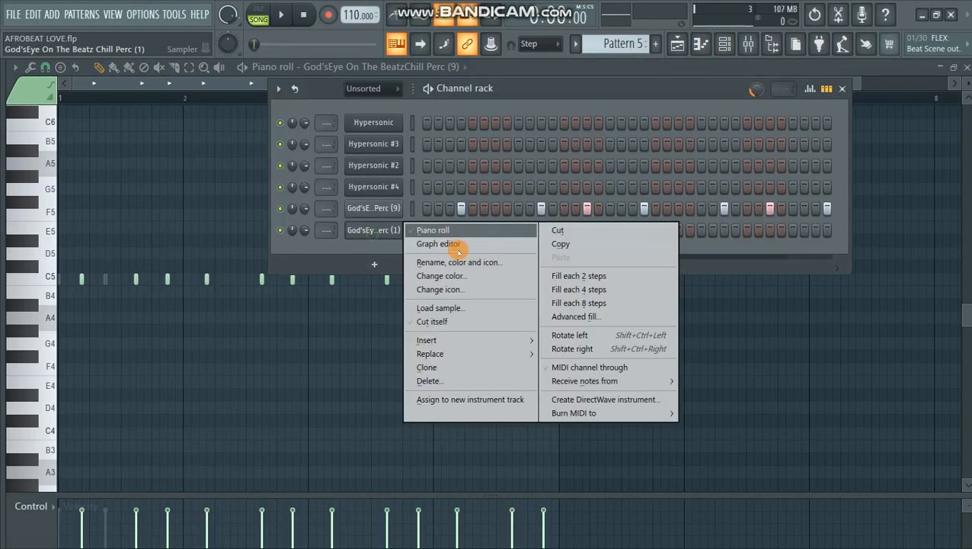
left_click(441, 226)
left_click_drag(185, 103, 1, 130)
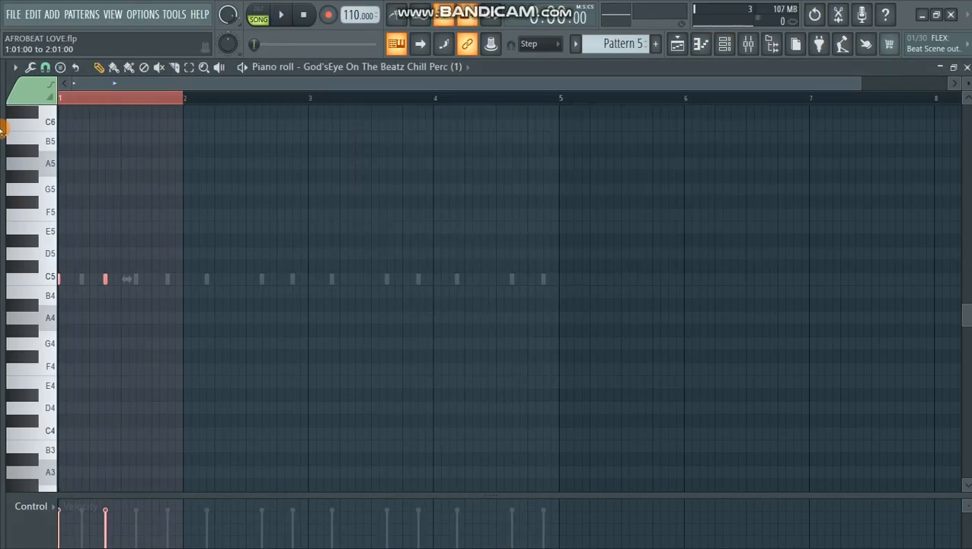
key("ctrl+b")
key("ctrl+b")
key("ctrl+b")
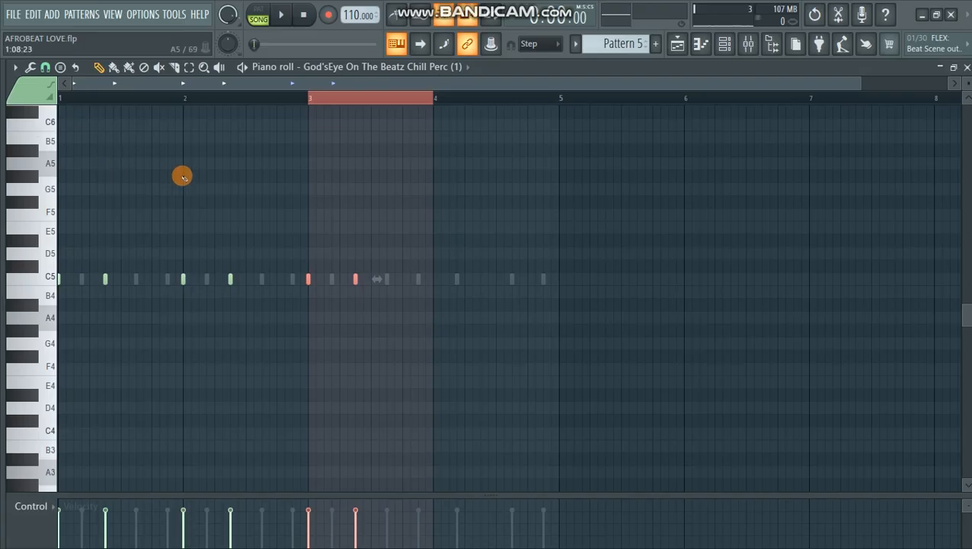
Step: Play the arrangement from bar 1 past bar 5 in the playlist to check the percussion against the melodies
left_click(678, 45)
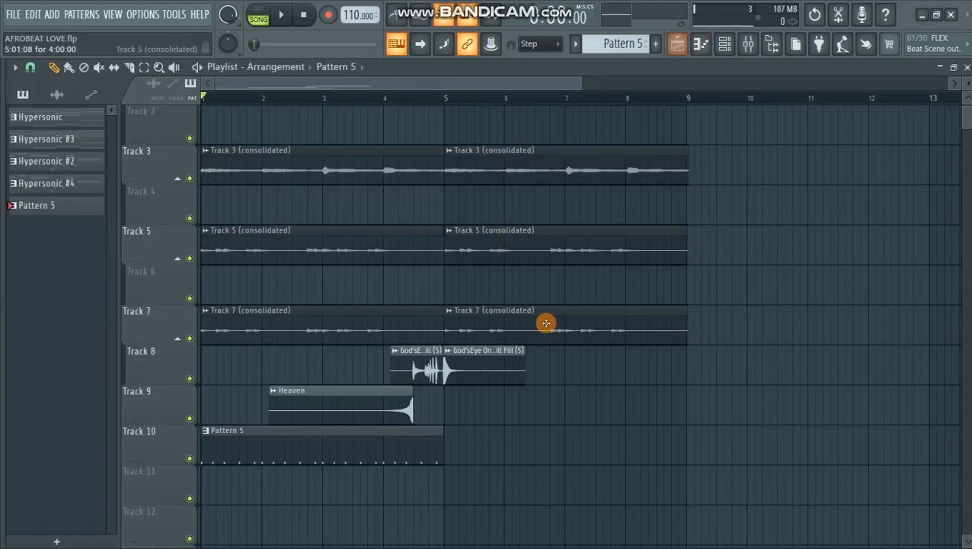
left_click(546, 412)
right_click(546, 412)
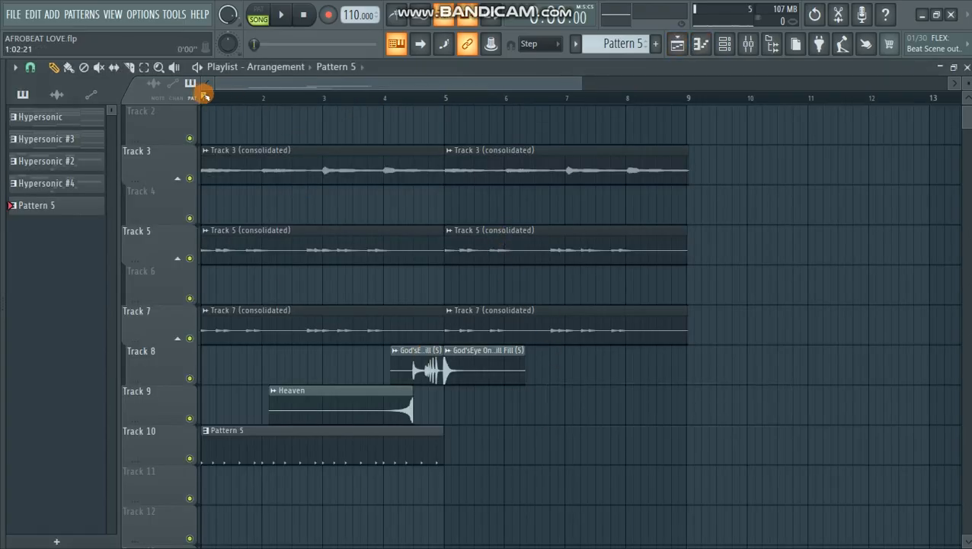
key("space")
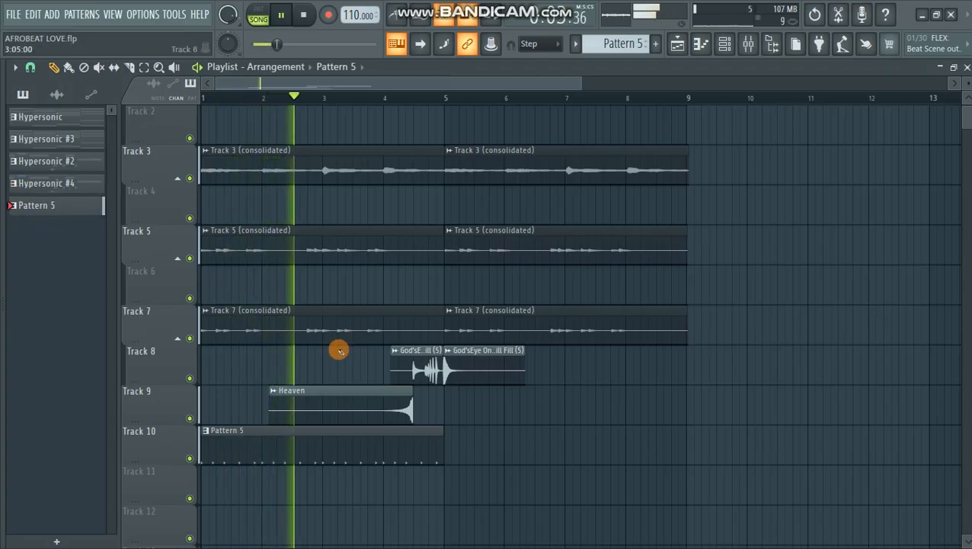
scroll(518, 375, "up", 1)
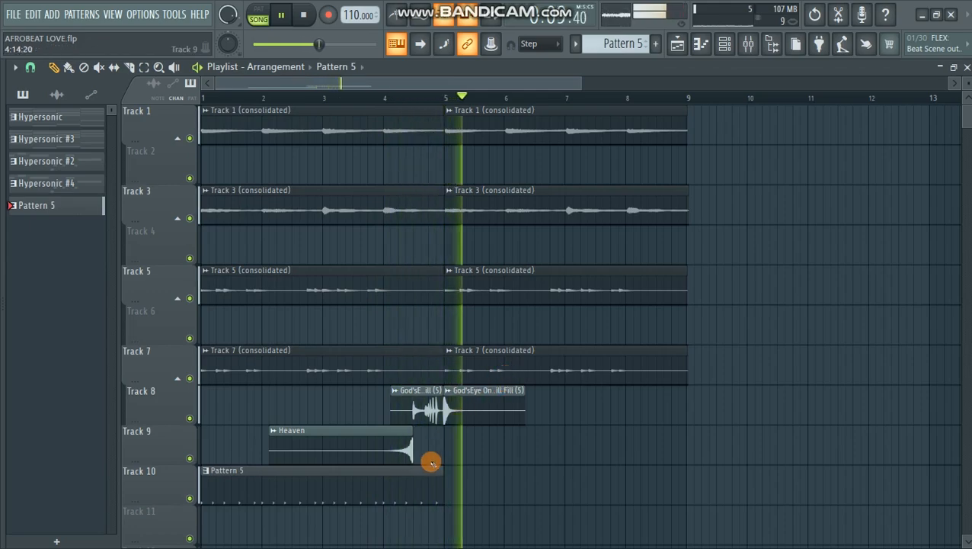
key("space")
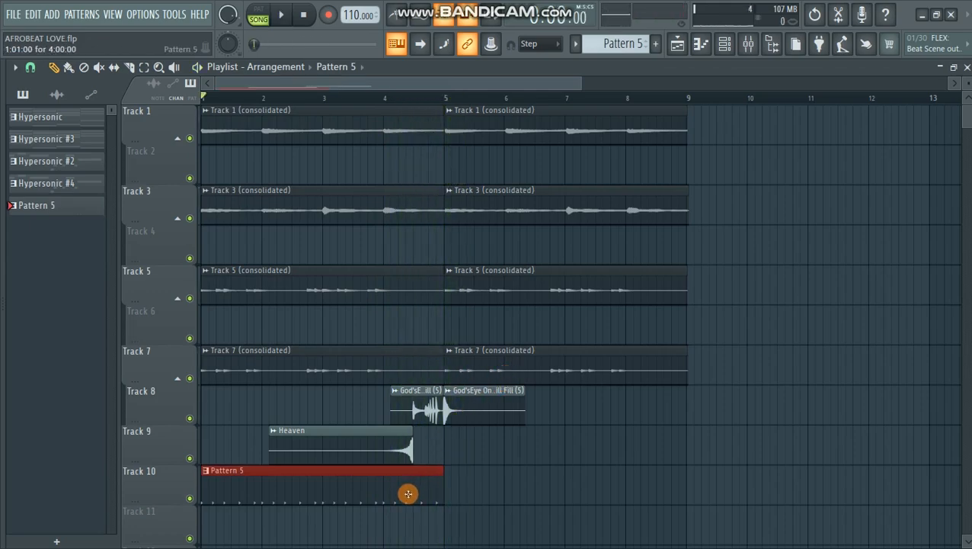
Step: Duplicate the Pattern 5 clip on Track 10 so a second copy starts at bar 5
key("ctrl+b")
scroll(610, 427, "down", 3)
left_click(646, 436)
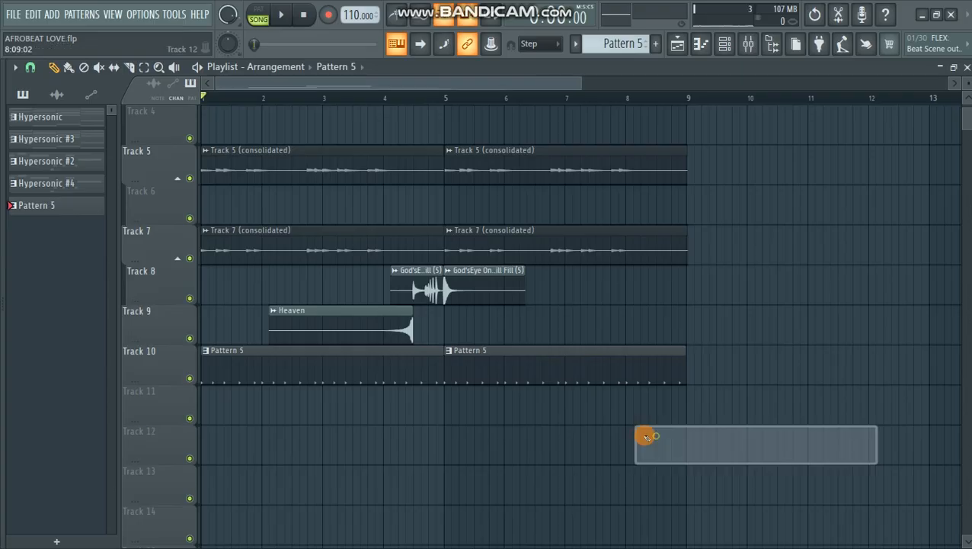
Step: Expand the browser back to full width and collapse the Afro Percs folder
left_click_drag(3, 321, 155, 327)
left_click(58, 200)
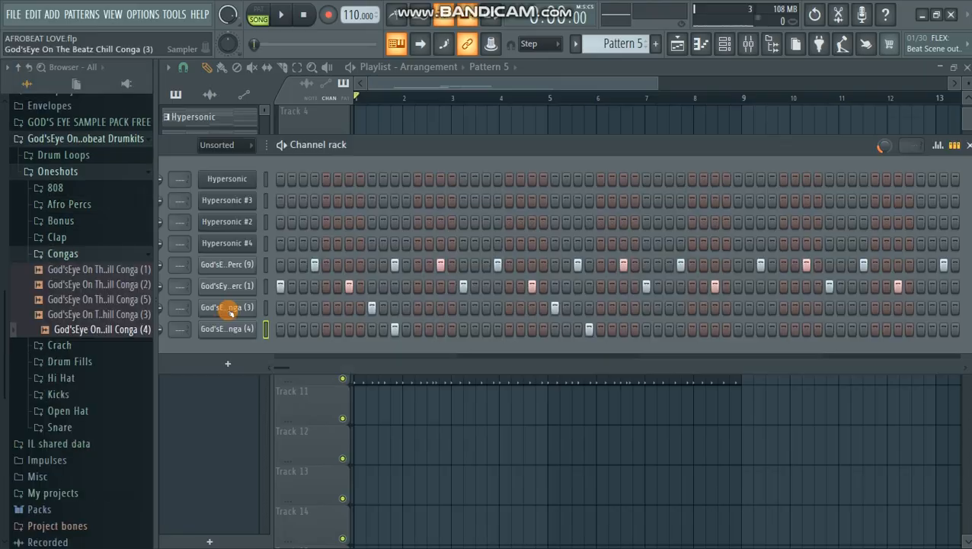
Step: In the Chill Conga (3) piano roll, duplicate the notes of bars 1 and 2 across bars 3 and 4
right_click(229, 309)
left_click(326, 309)
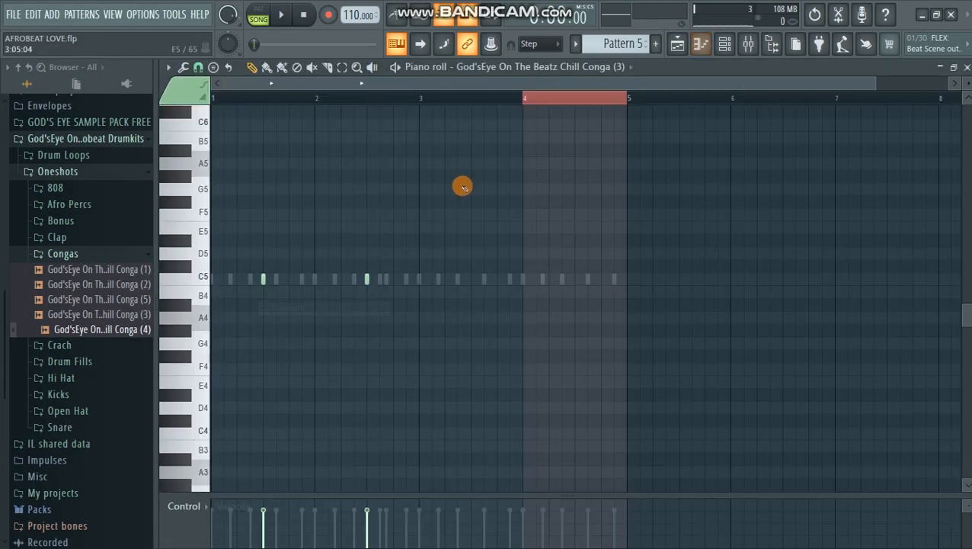
left_click_drag(419, 99, 2, 192)
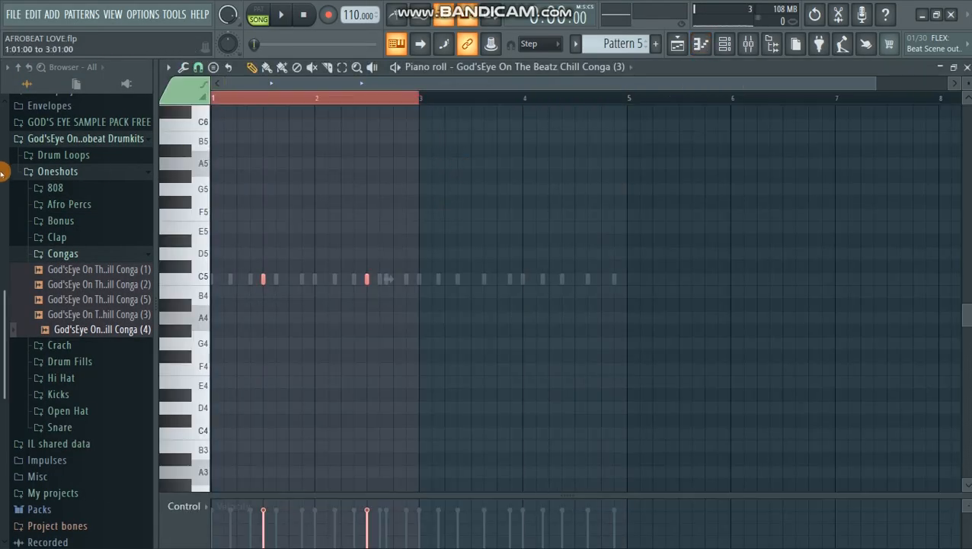
key("ctrl+b")
Step: In the Chill Conga (4) piano roll, duplicate the notes of bars 1 and 2 across bars 3 and 4 and clear the selection
left_click(767, 45)
right_click(206, 325)
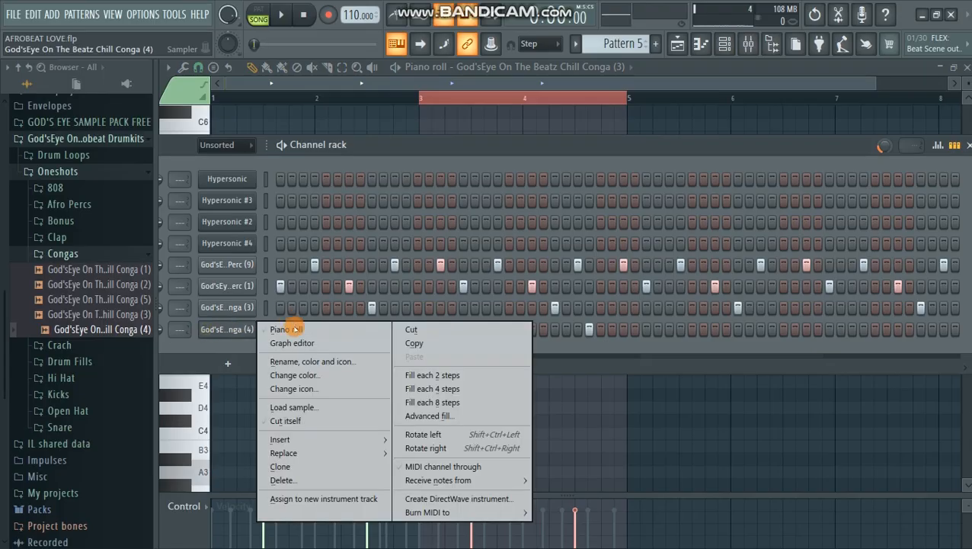
left_click(294, 326)
left_click(698, 45)
left_click_drag(420, 93, 27, 154)
key("ctrl+b")
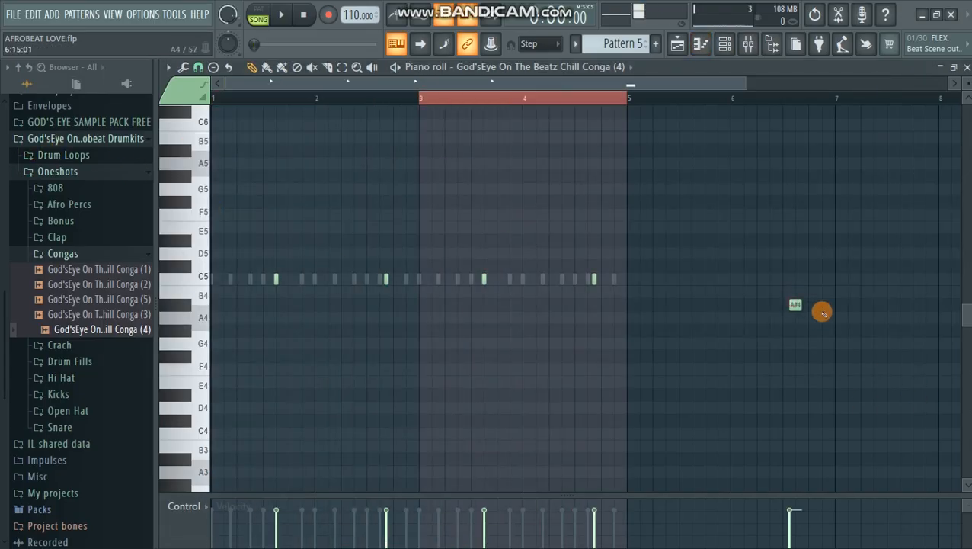
left_click(215, 100)
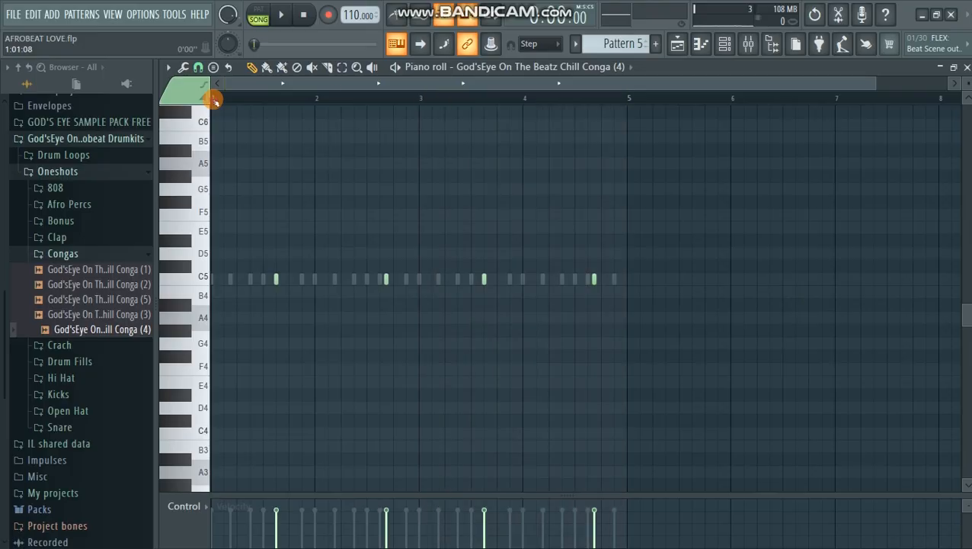
Step: While the arrangement plays, move the bar 2 and bar 4 Chill Conga (4) hits one step earlier, and widen the channel rack
left_click(702, 46)
key("space")
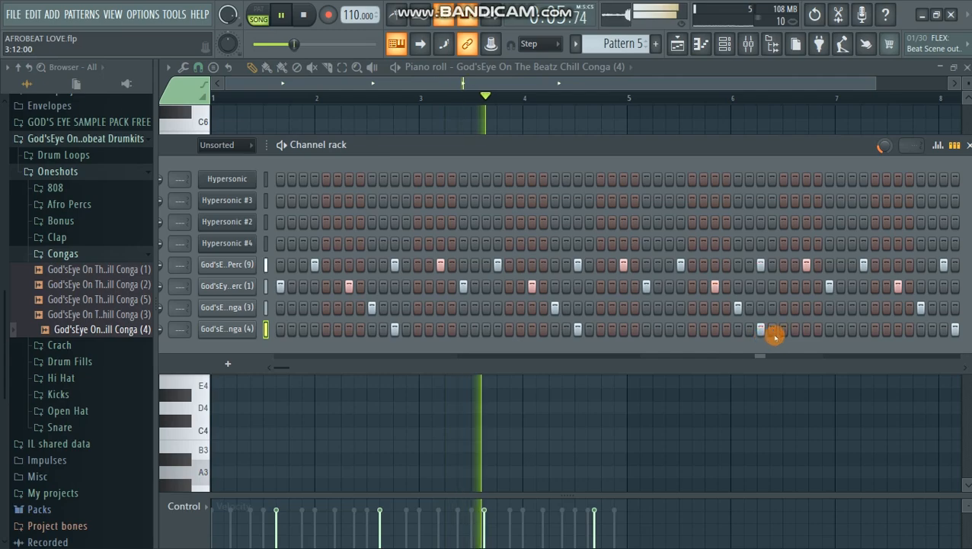
left_click_drag(560, 145, 379, 148)
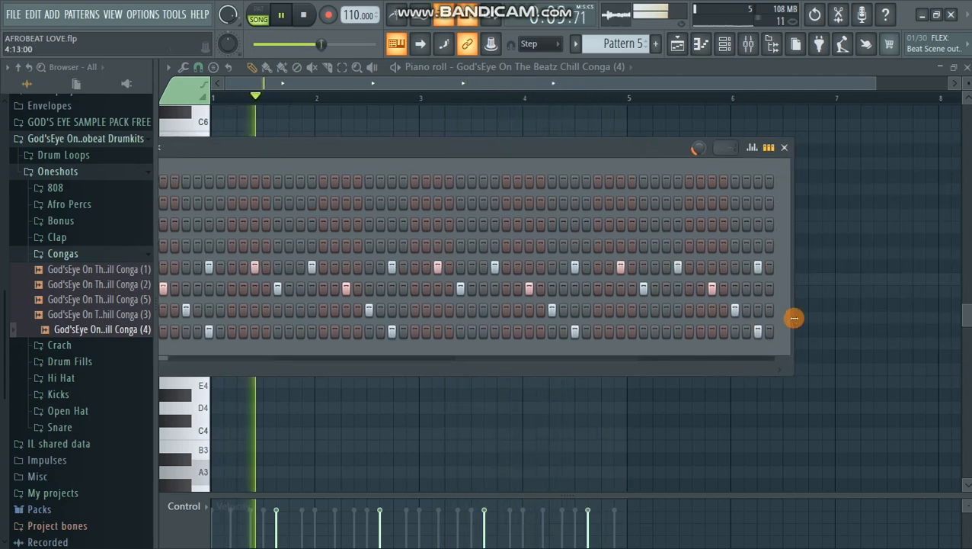
left_click_drag(792, 317, 937, 320)
key("space")
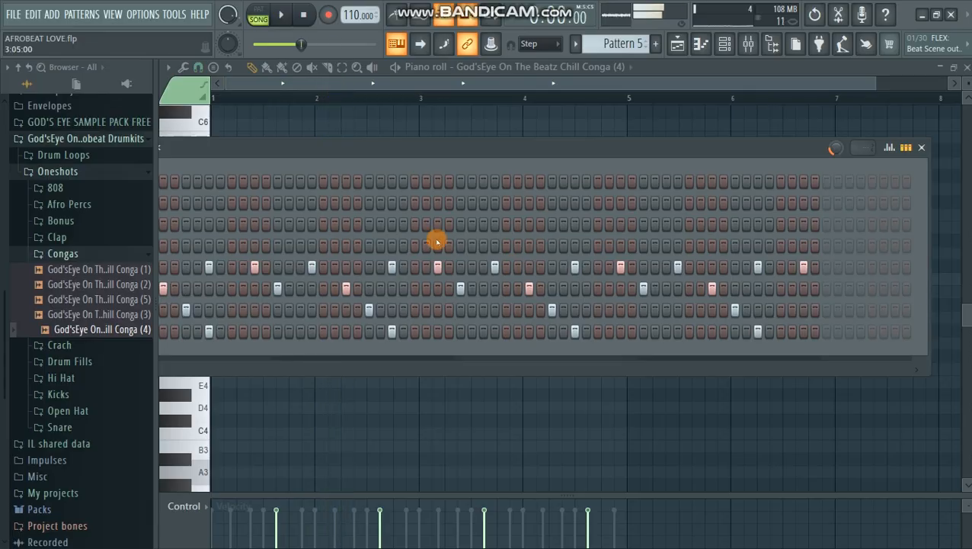
Step: Add the 110 African Shaker 01 loop from the Jeb Go To ShakerLupes folder to Track 11 at bar 1
left_click_drag(382, 146, 0, 248)
left_click(64, 254)
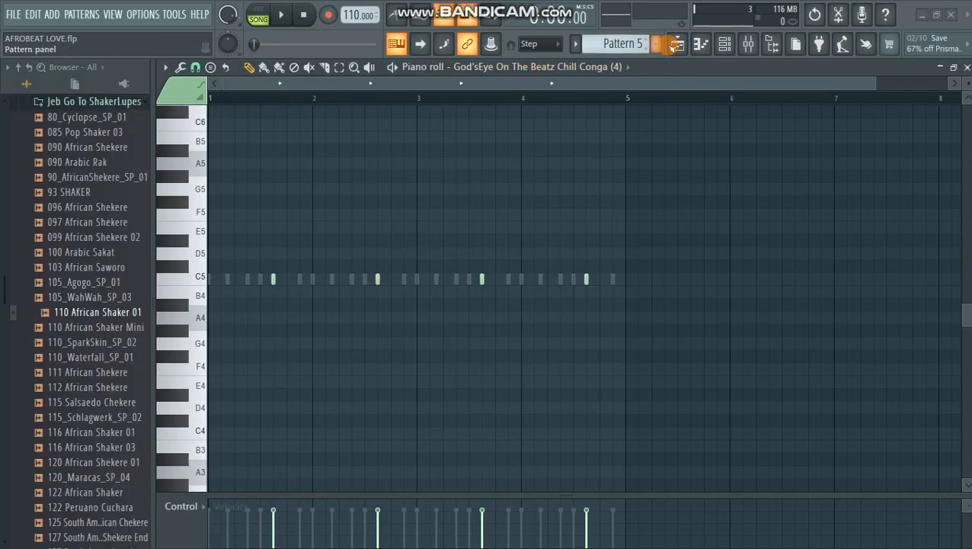
left_click(675, 44)
left_click_drag(86, 318, 396, 412)
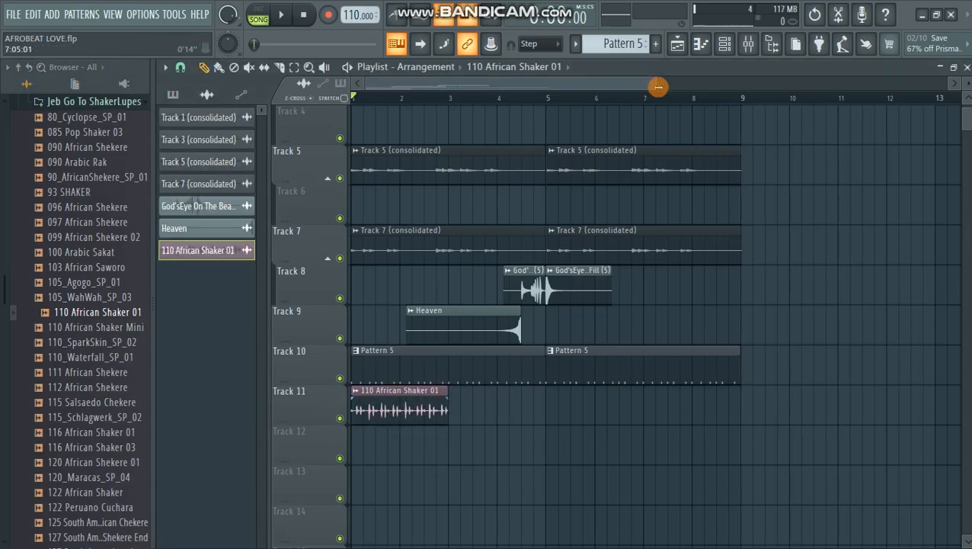
left_click_drag(656, 81, 576, 80)
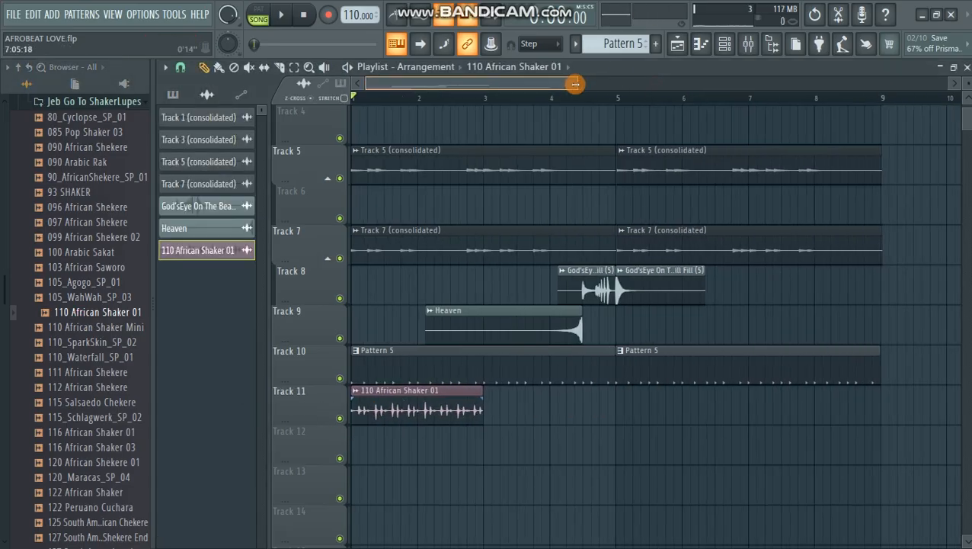
double_click(474, 390)
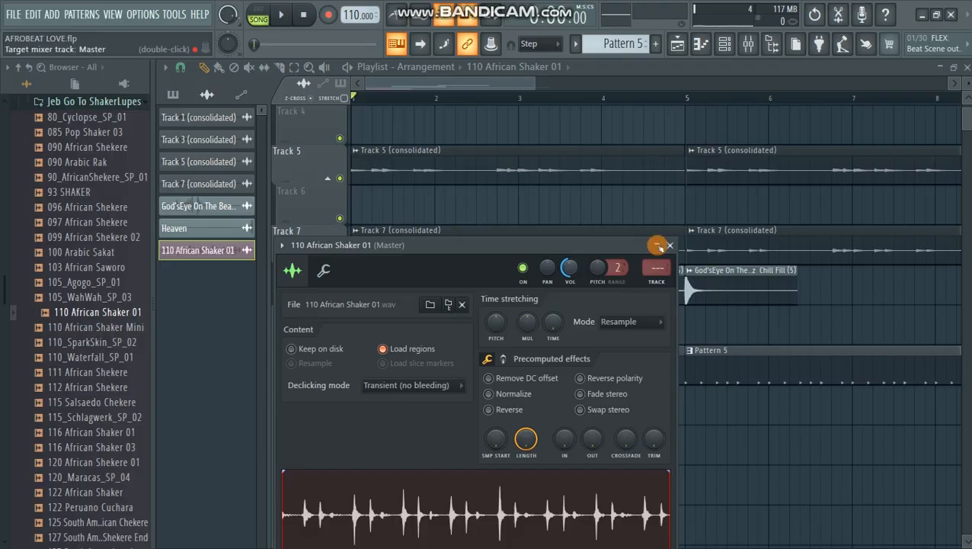
key("Escape")
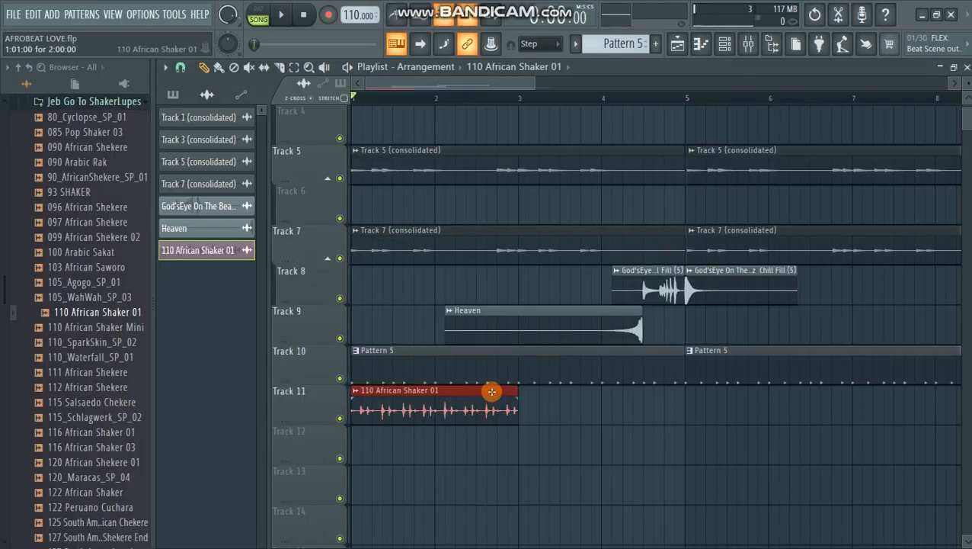
Step: Duplicate the 110 African Shaker 01 clip three times on Track 11 so the loop fills bars 1 to 8
key("ctrl+b")
key("ctrl+b")
key("ctrl+b")
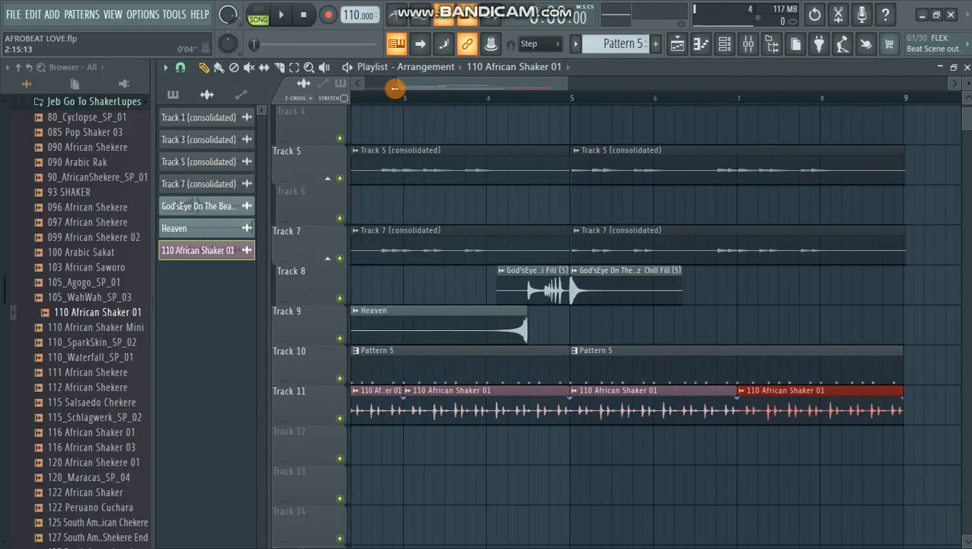
left_click_drag(395, 86, 301, 86)
left_click(361, 118)
right_click(369, 122)
scroll(496, 169, "up", 1)
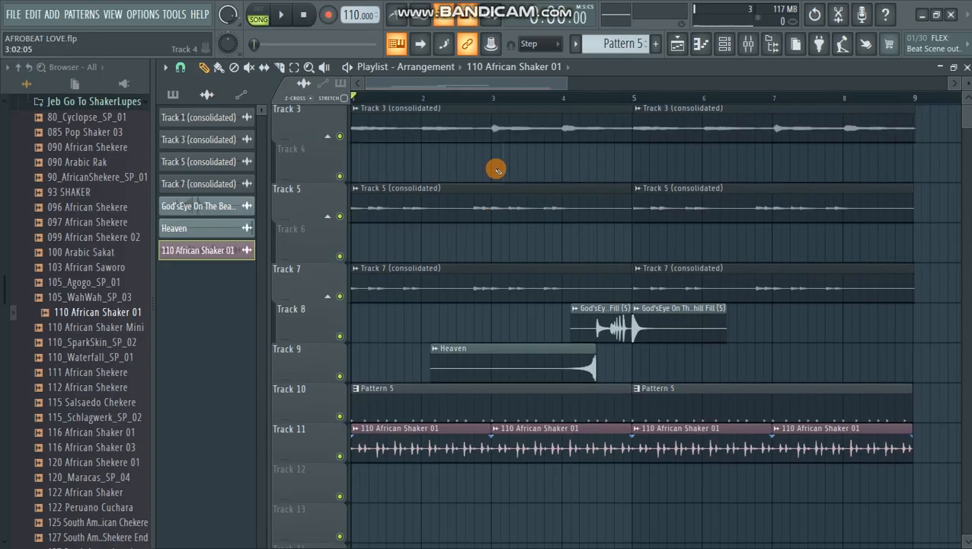
scroll(497, 170, "up", 1)
left_click_drag(971, 86, 971, 84)
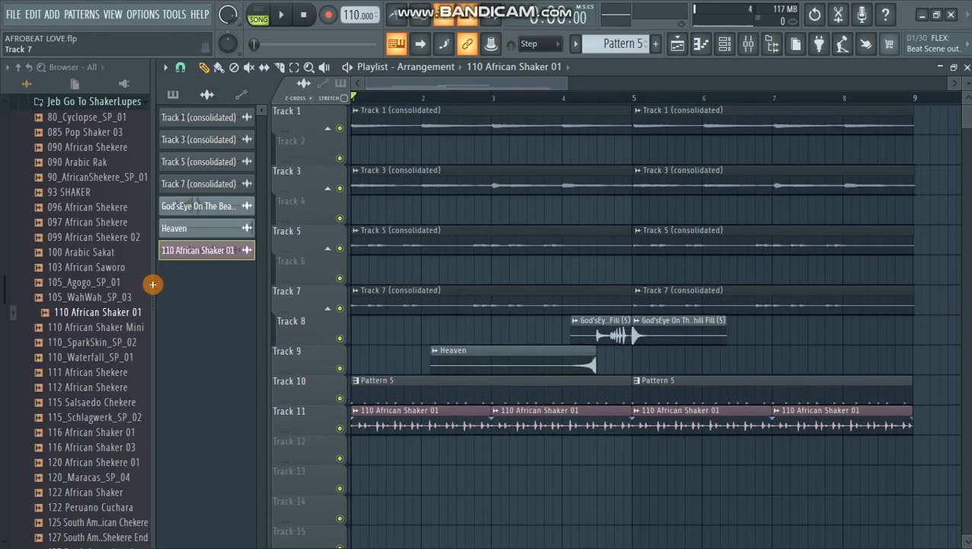
Step: Collapse the browser and play the arrangement past bar 5 to check the shaker loop against the percussion and melodies
left_click_drag(153, 284, 3, 276)
left_click(917, 323)
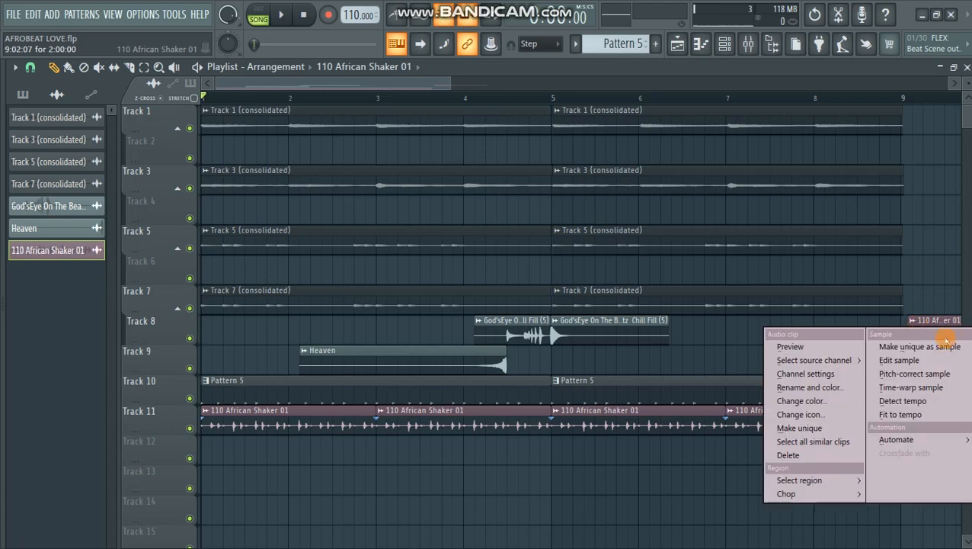
left_click(937, 317)
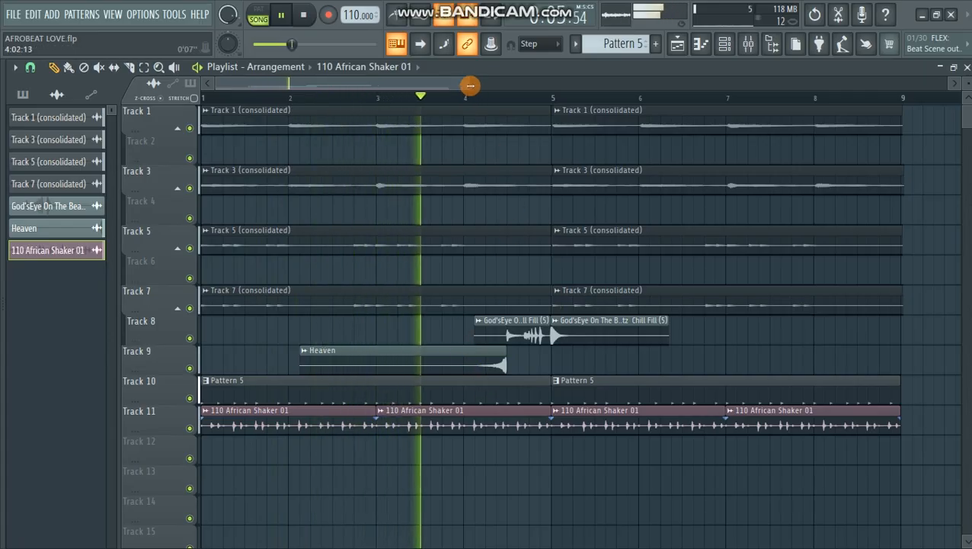
left_click_drag(502, 82, 584, 77)
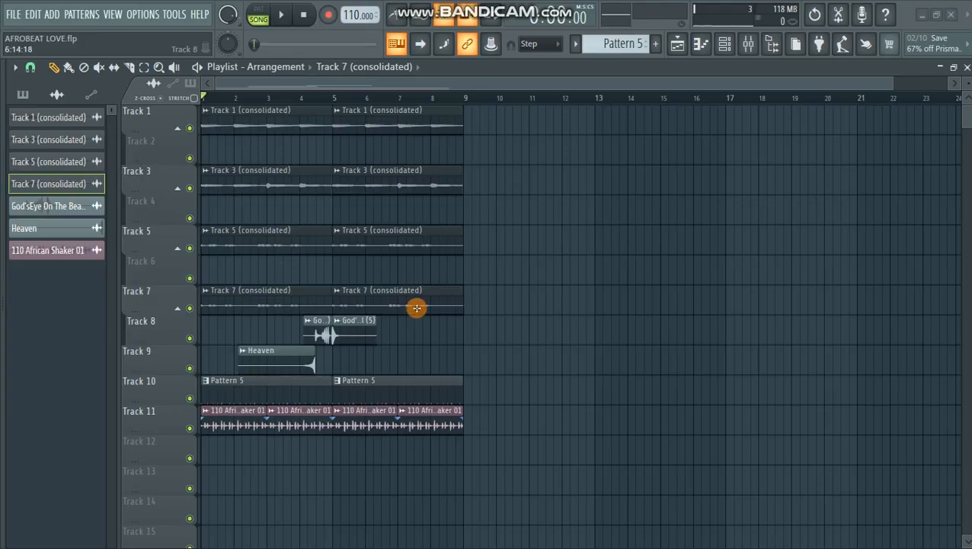
key("space")
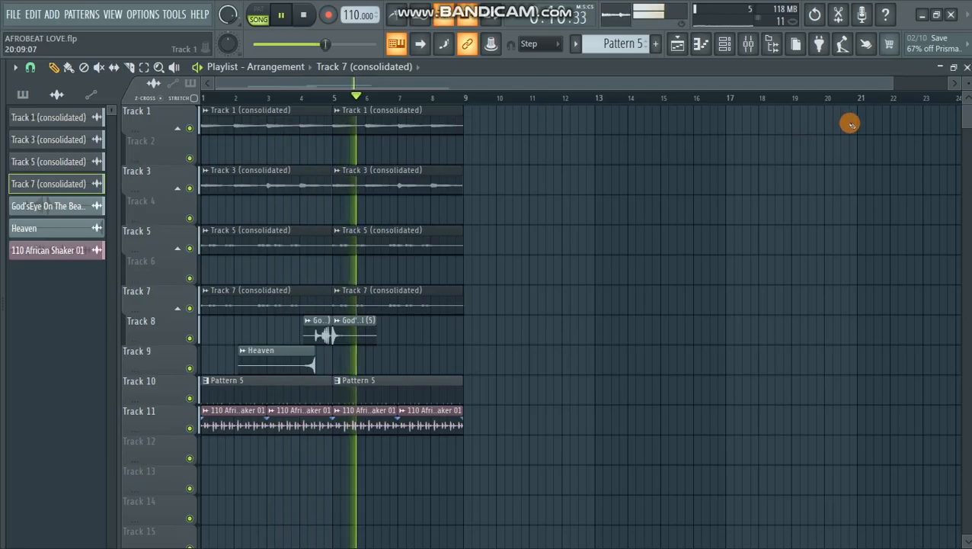
left_click_drag(890, 83, 630, 76)
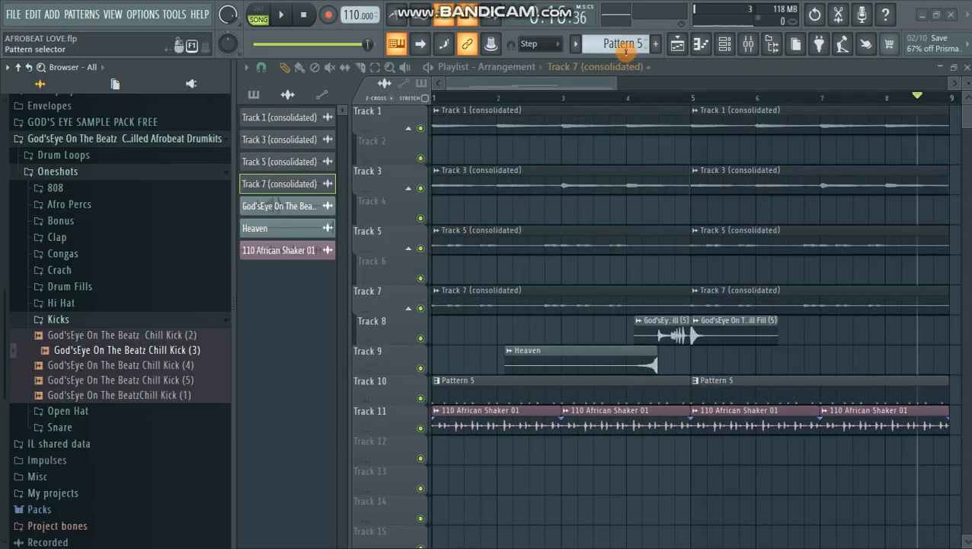
Step: Create Pattern 6 and place its clip at bar 1 on Track 12
left_click(537, 349)
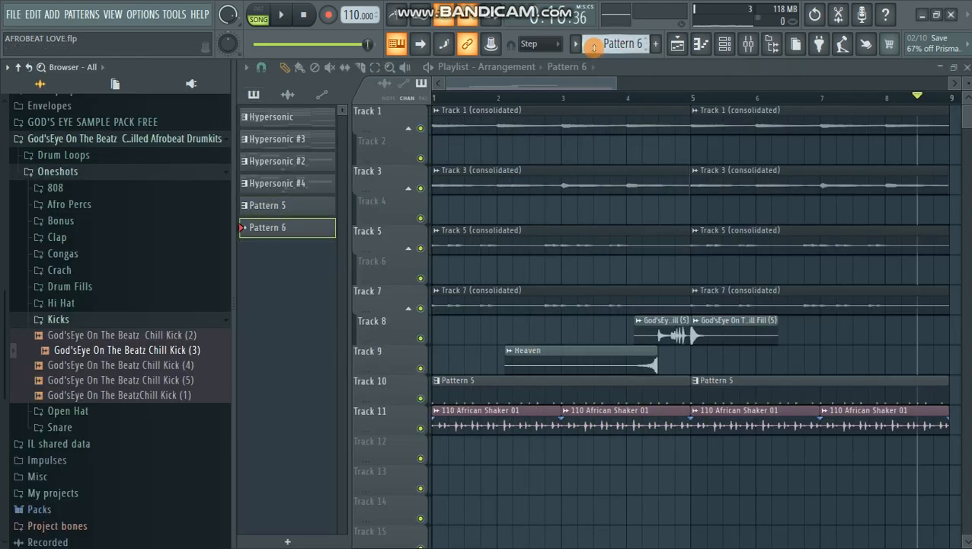
left_click_drag(445, 452, 480, 446)
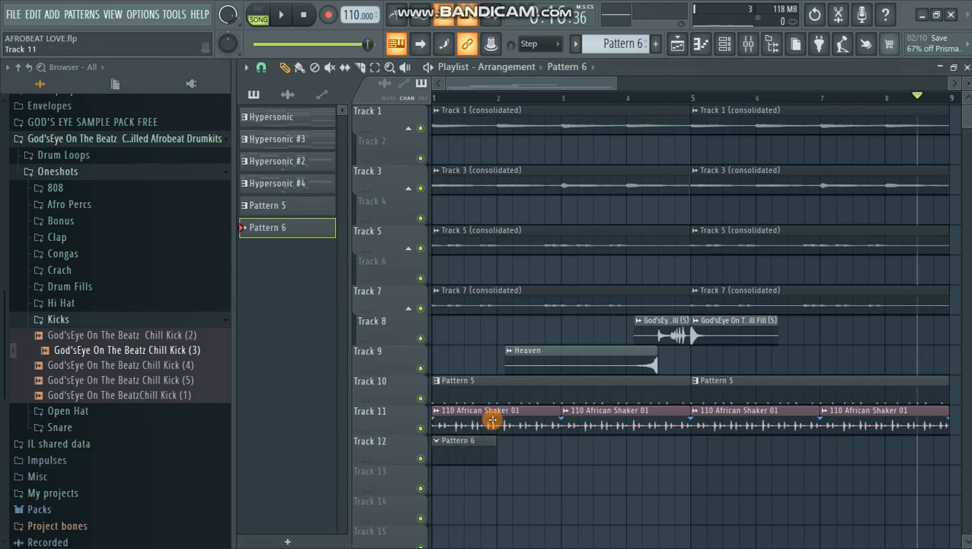
Step: Add the God'sEye On The Beatz Chill Kick (3) one-shot from the Kicks folder to the channel rack as a new channel
left_click(716, 44)
left_click_drag(233, 349, 229, 347)
left_click_drag(367, 203, 567, 225)
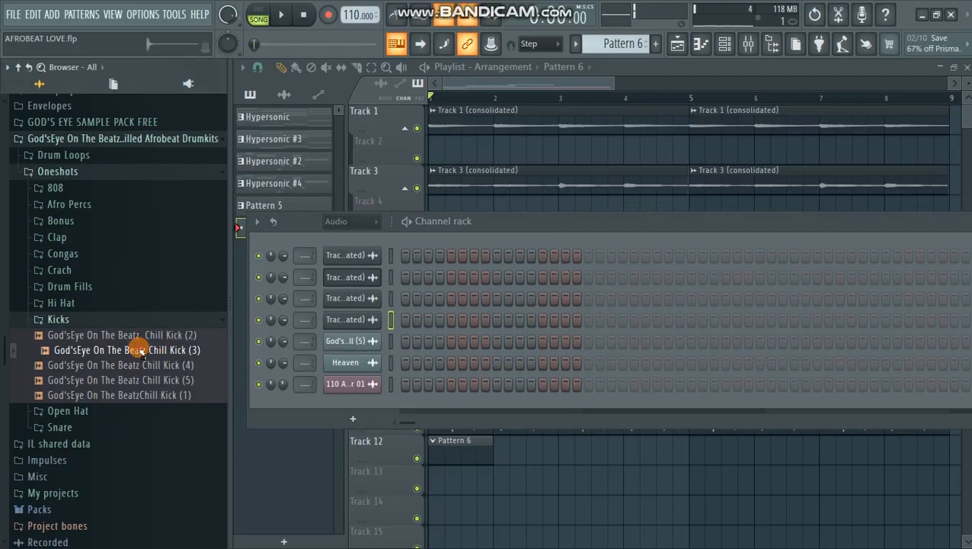
left_click_drag(364, 405, 367, 409)
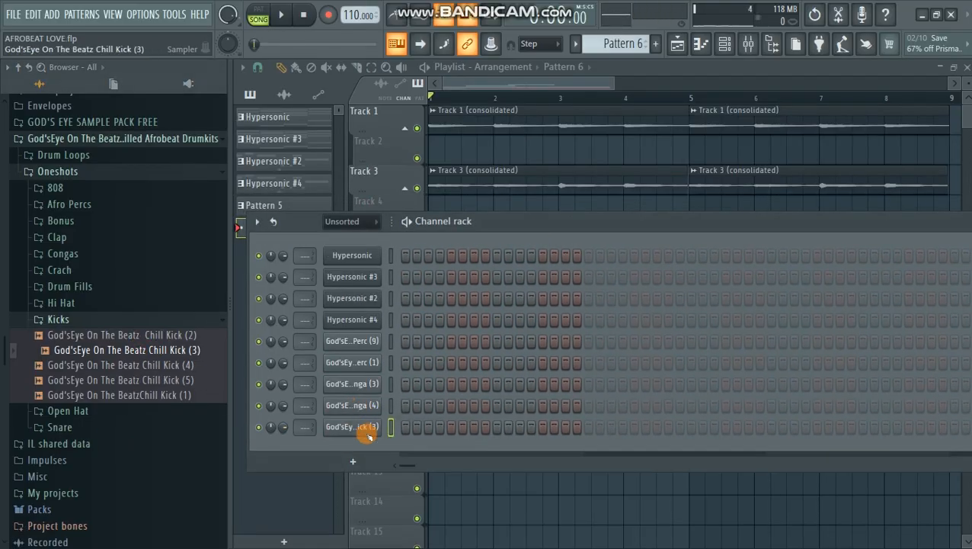
Step: In the Chill Kick (3) piano roll, place a C5 note at the start of bar 1 and audition it with the arrangement
right_click(369, 430)
left_click(408, 345)
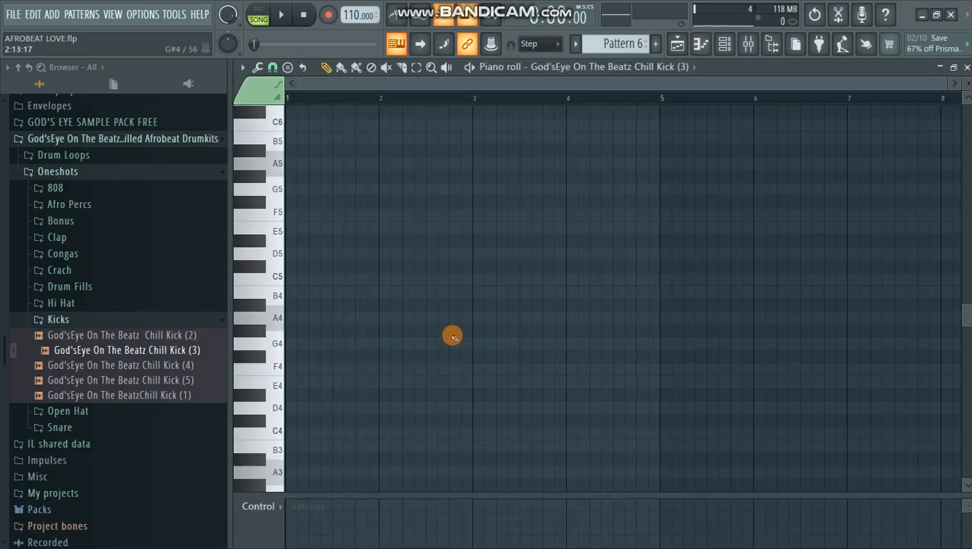
scroll(423, 334, "up", 4)
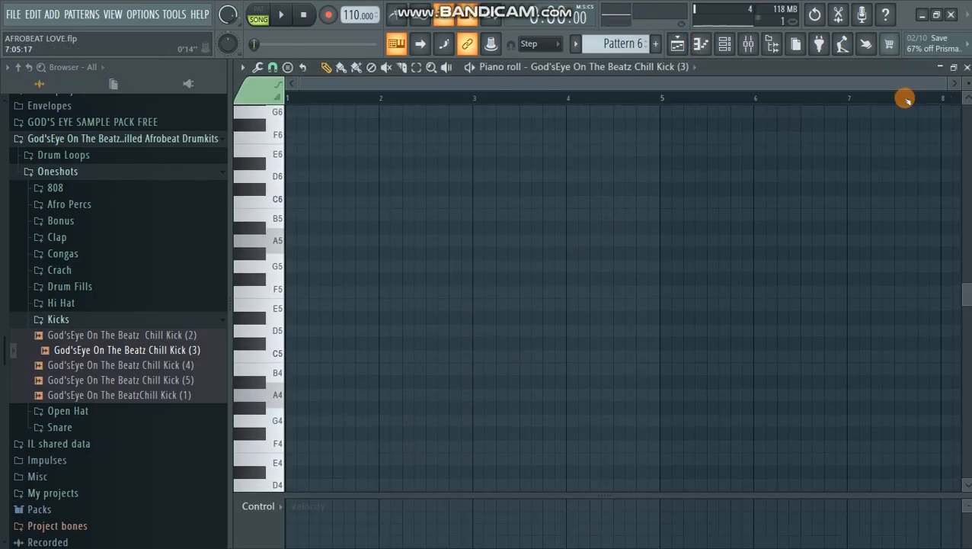
left_click_drag(944, 85, 656, 86)
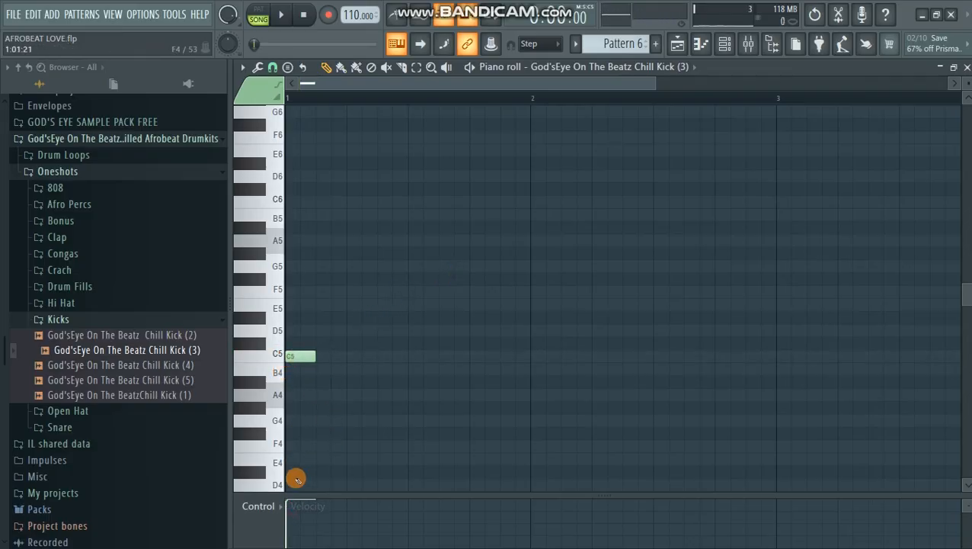
left_click_drag(336, 495, 334, 447)
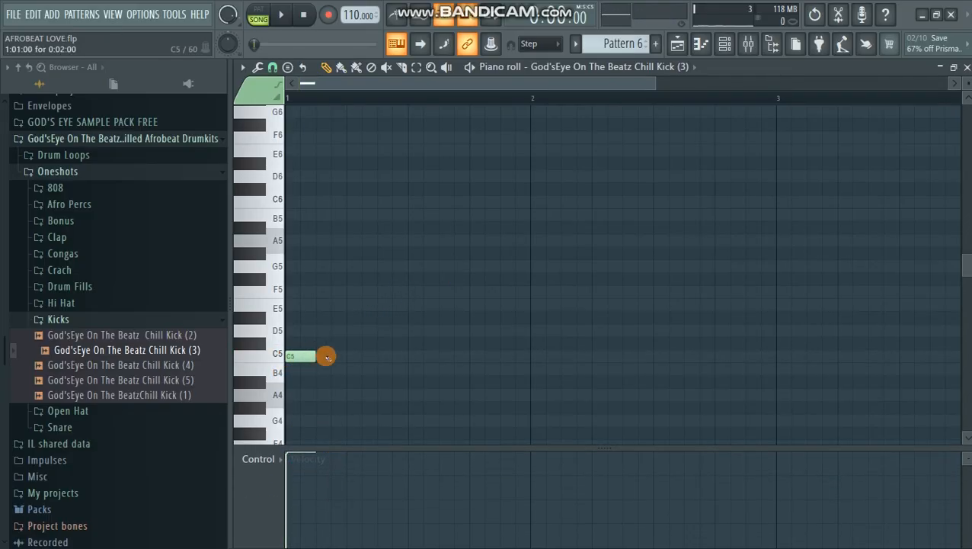
key("space")
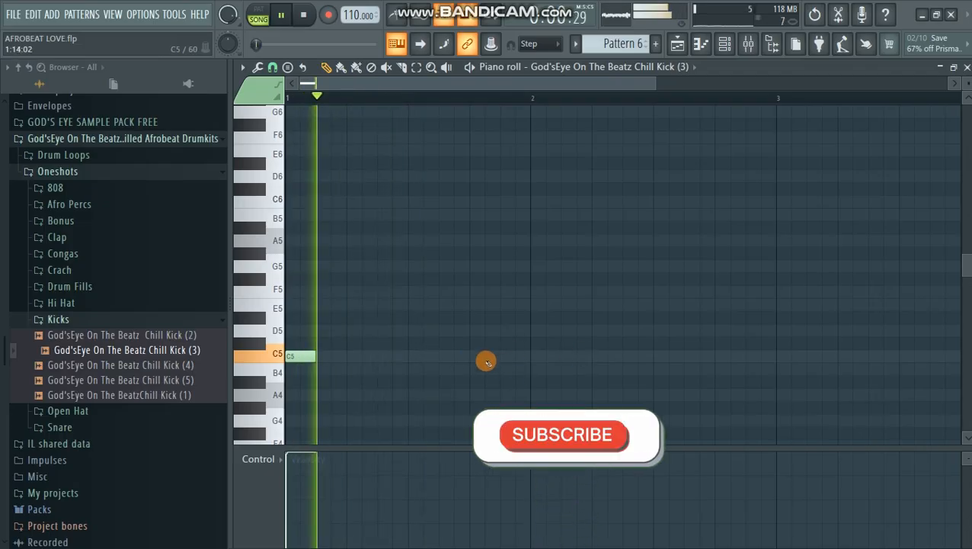
scroll(486, 343, "down", 2)
key("space")
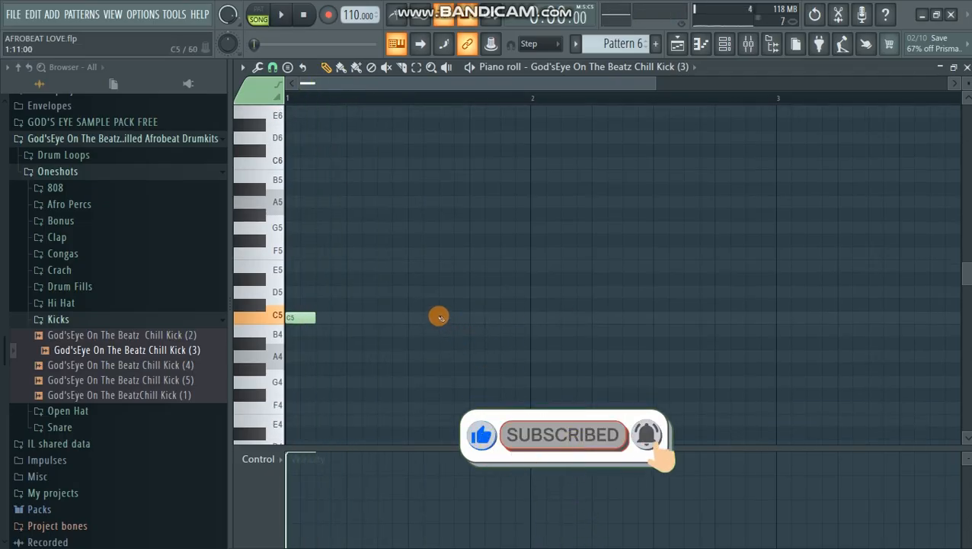
Step: Add C5 kick notes at step 11 of bar 1 and steps 1, 4 and 11 of bar 2, auditioning the groove between placements
left_click(440, 316)
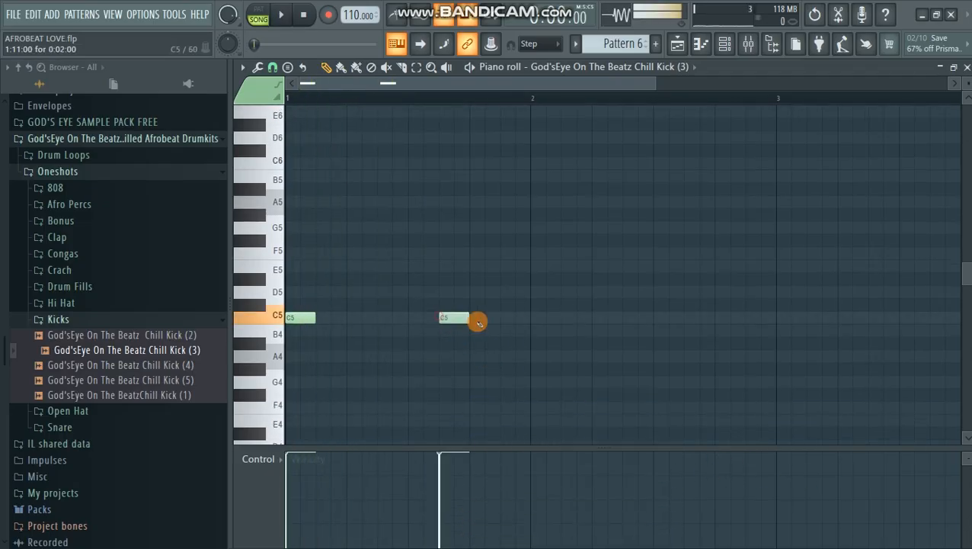
left_click(533, 316)
key("space")
left_click(579, 317)
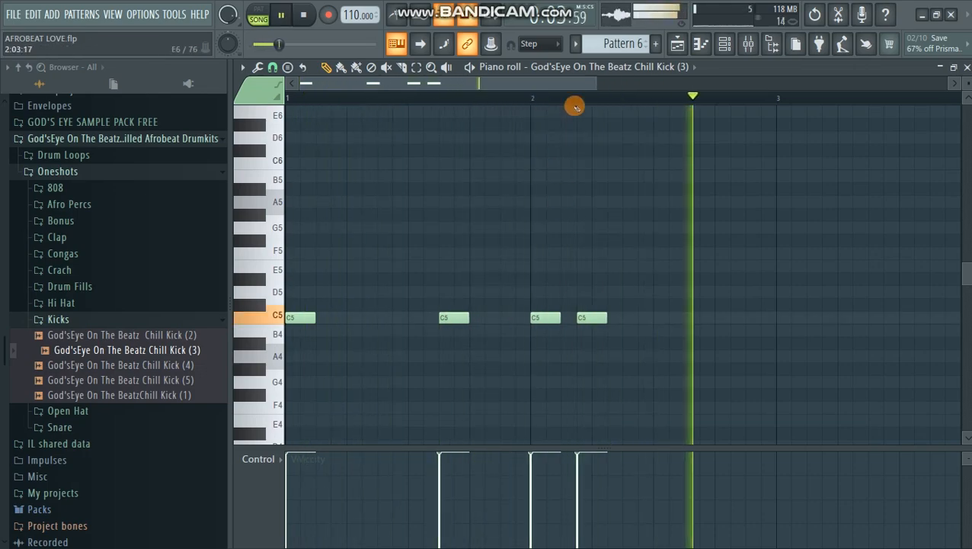
key("space")
left_click_drag(573, 84, 606, 86)
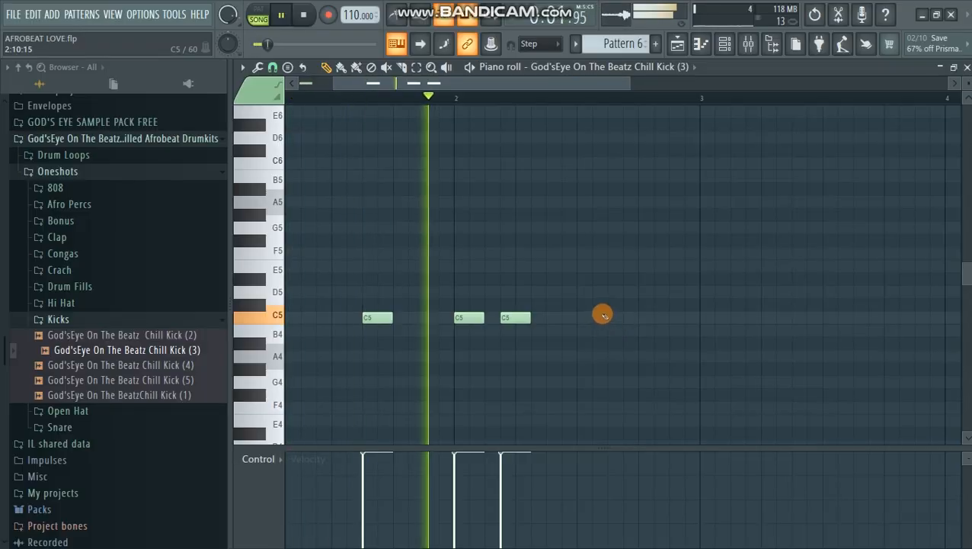
left_click(615, 318)
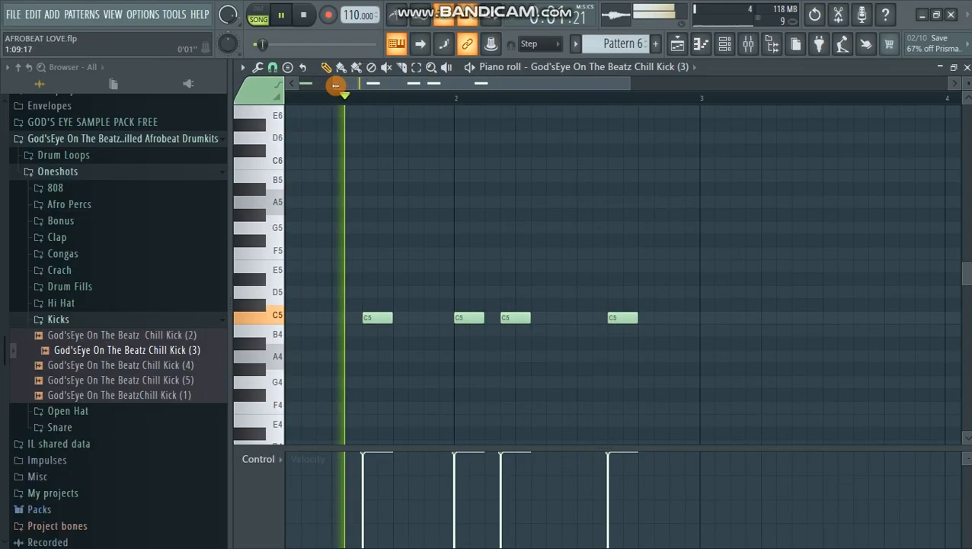
Step: Stop playback and duplicate the kick notes of bars 1 and 2 into bars 3 and 4
left_click_drag(335, 85, 222, 92)
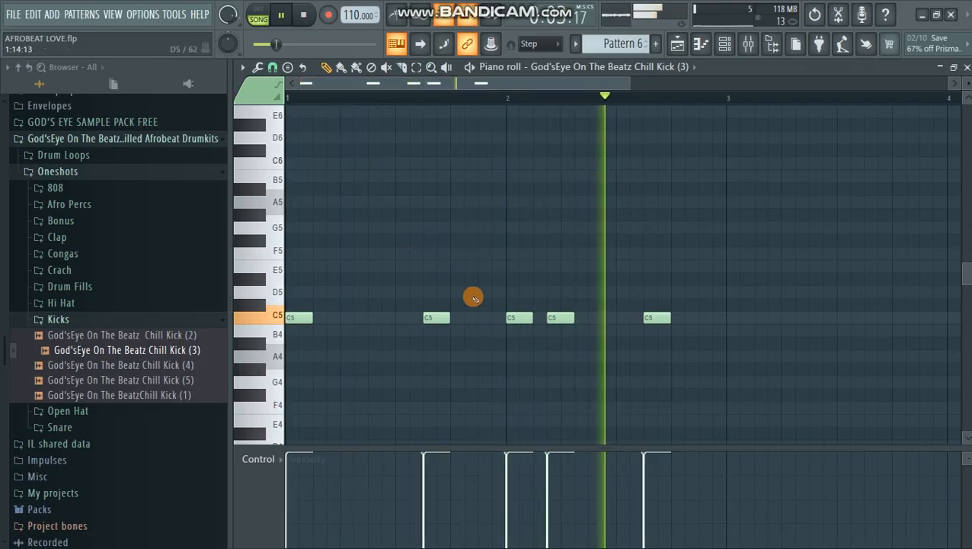
key("space")
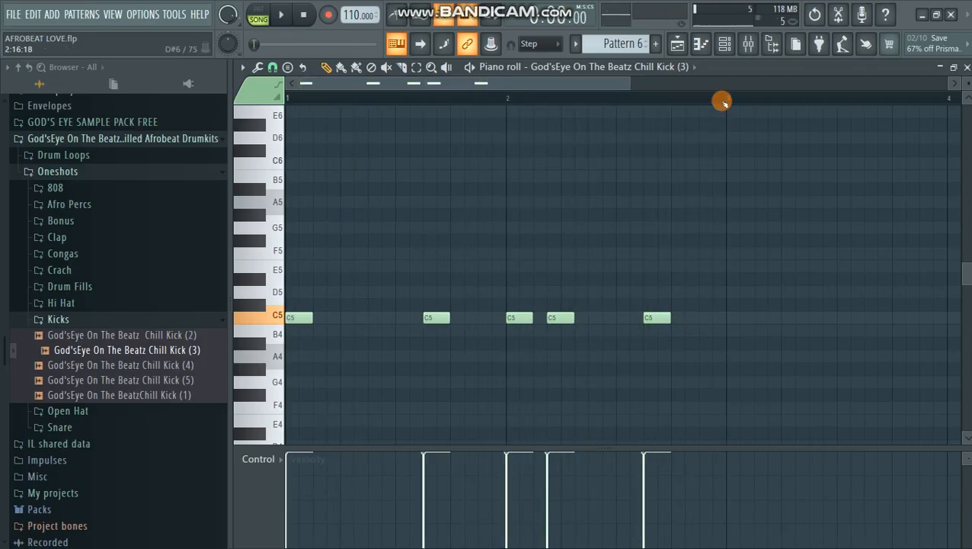
left_click_drag(727, 99, 148, 160)
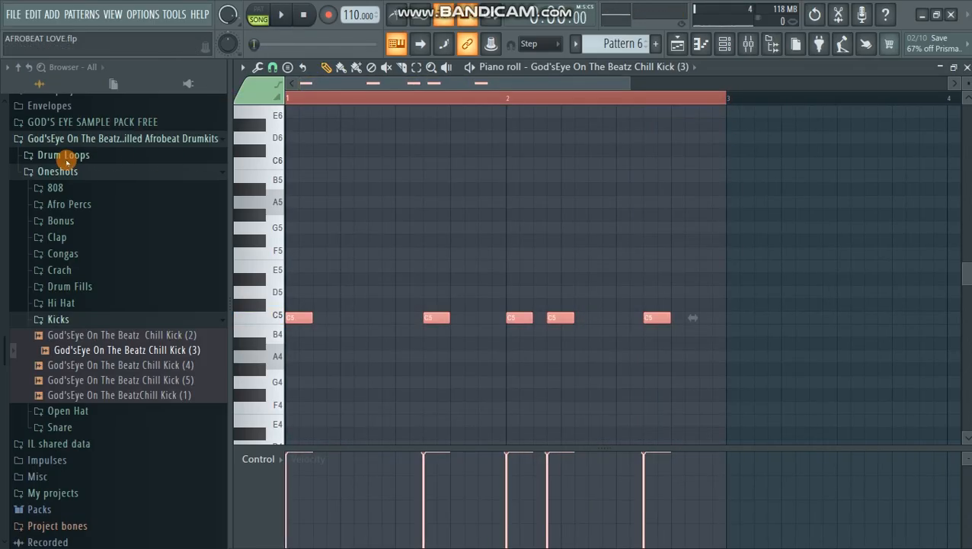
key("ctrl+b")
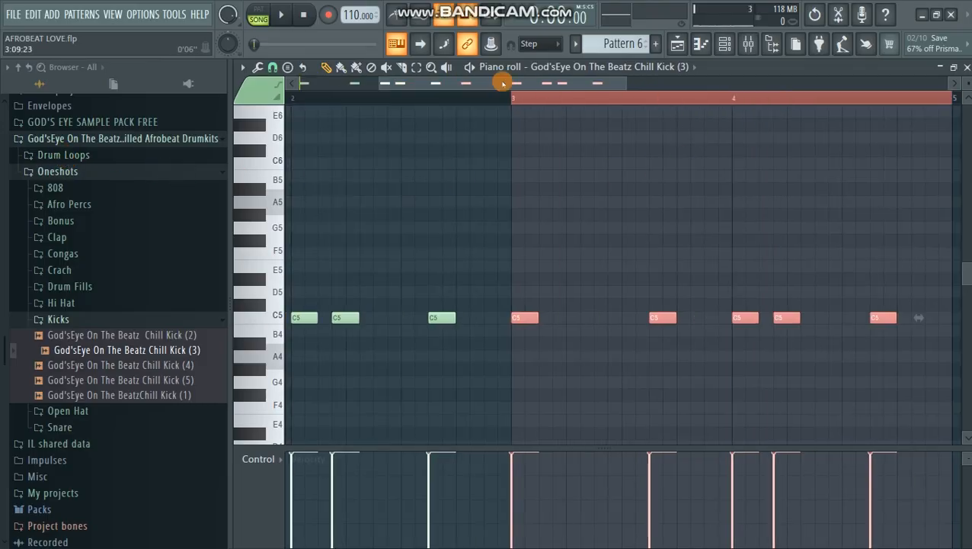
Step: Add two short C5 kick notes on steps 15 and 16 of bar 4, and audition the pattern with the arrangement
left_click(728, 319)
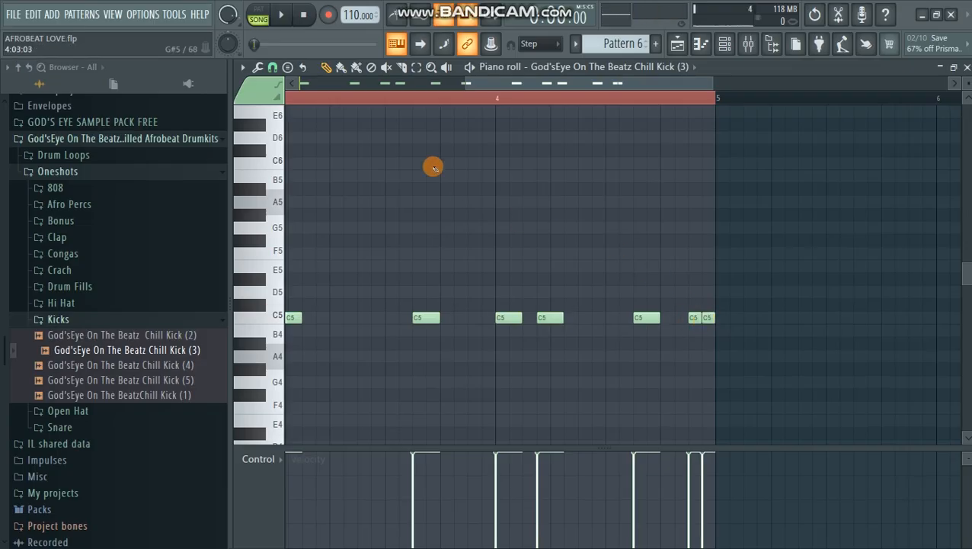
left_click_drag(466, 83, 458, 84)
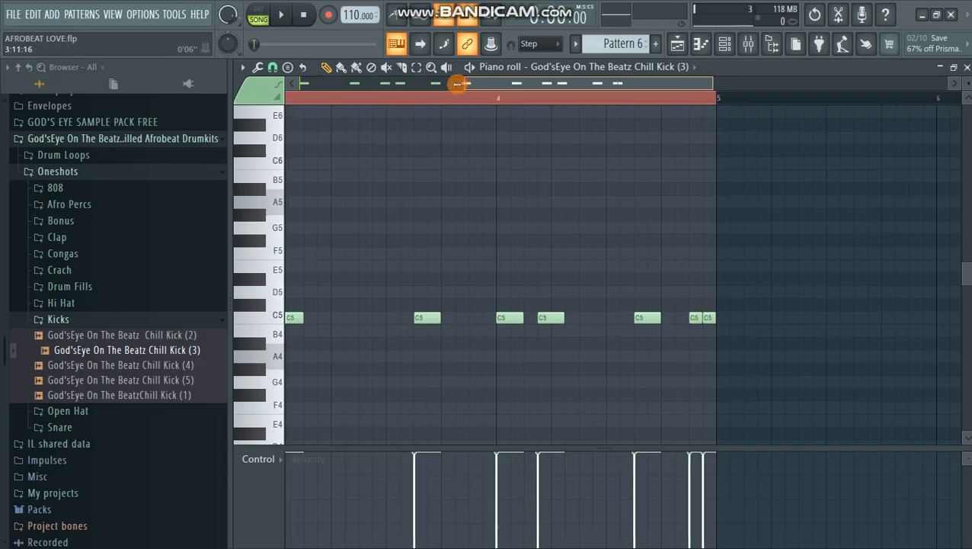
double_click(423, 100)
key("space")
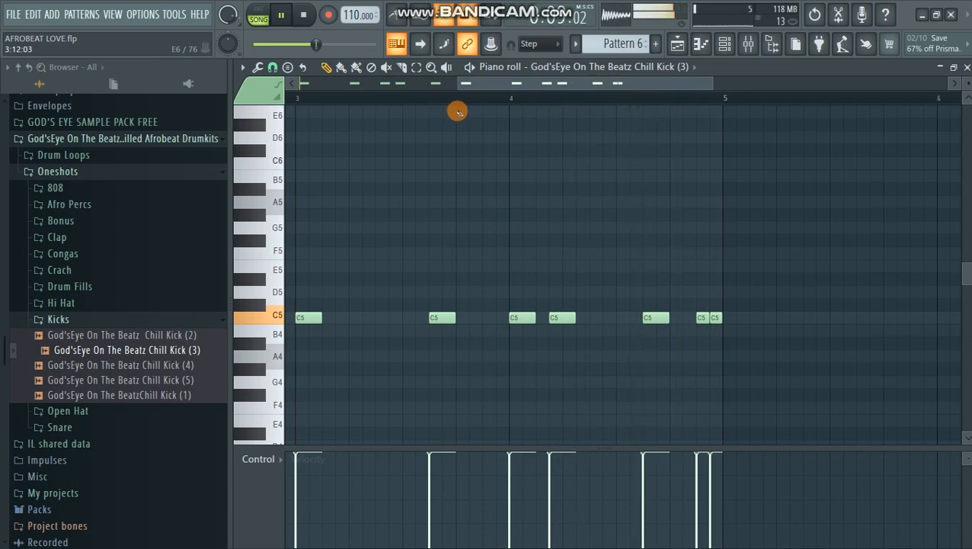
left_click_drag(458, 83, 206, 88)
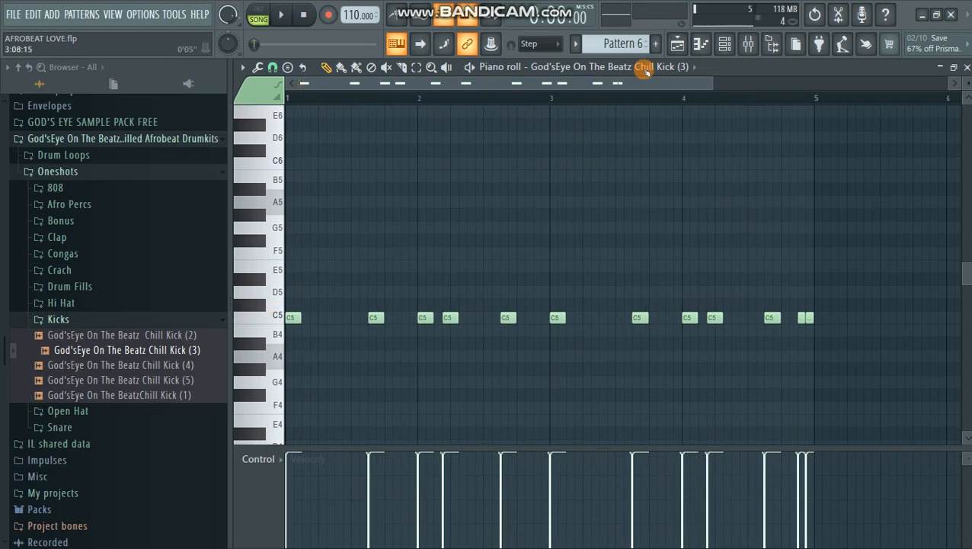
Step: In the playlist, duplicate the Pattern 6 clip on Track 12 so a second copy starts at bar 5
left_click(676, 48)
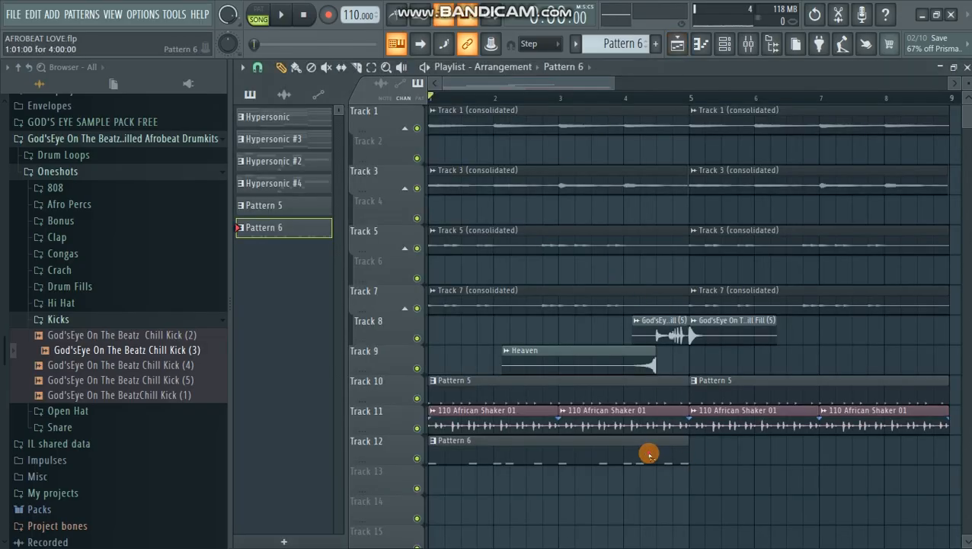
key("ctrl+b")
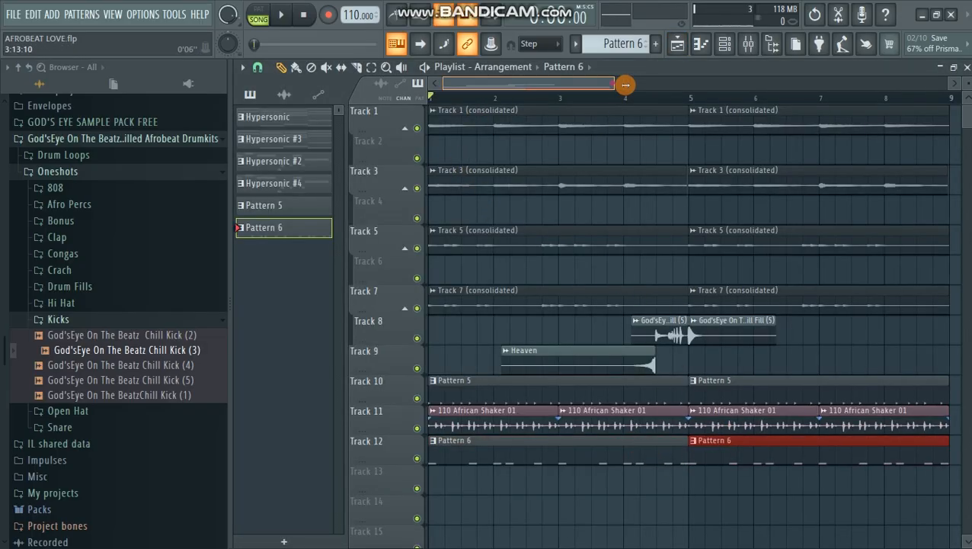
left_click_drag(622, 82, 747, 84)
Step: Play the arrangement to check the kick part, and collapse the browser to widen the playlist
key("space")
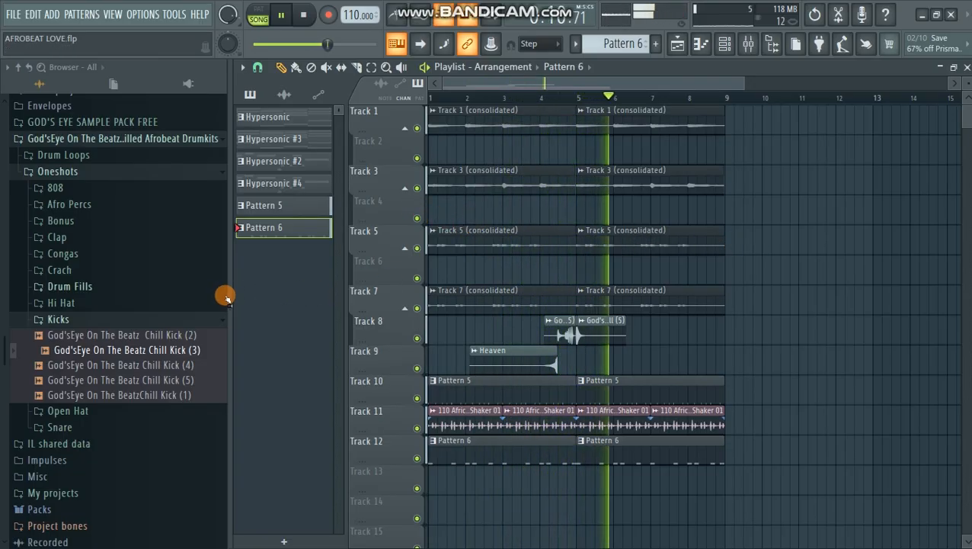
left_click_drag(230, 300, 8, 297)
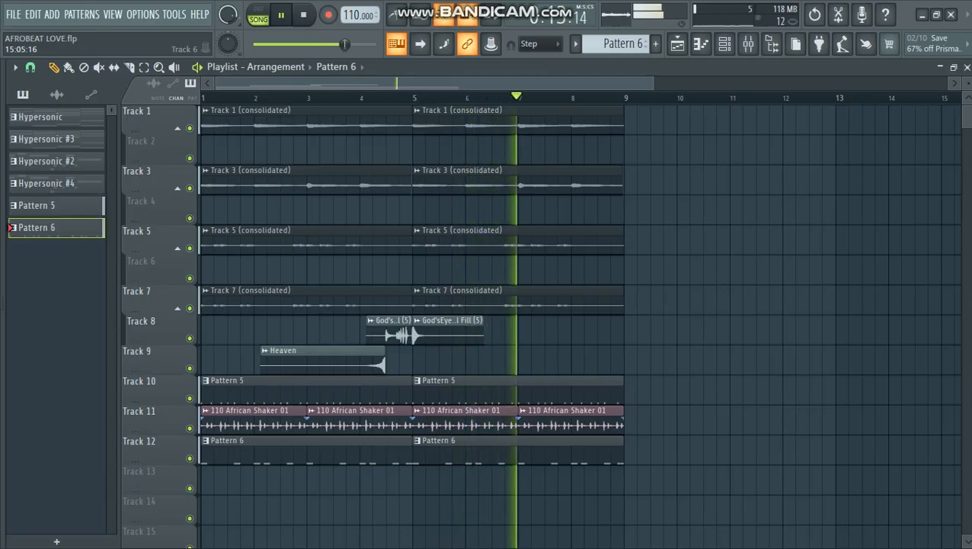
key("space")
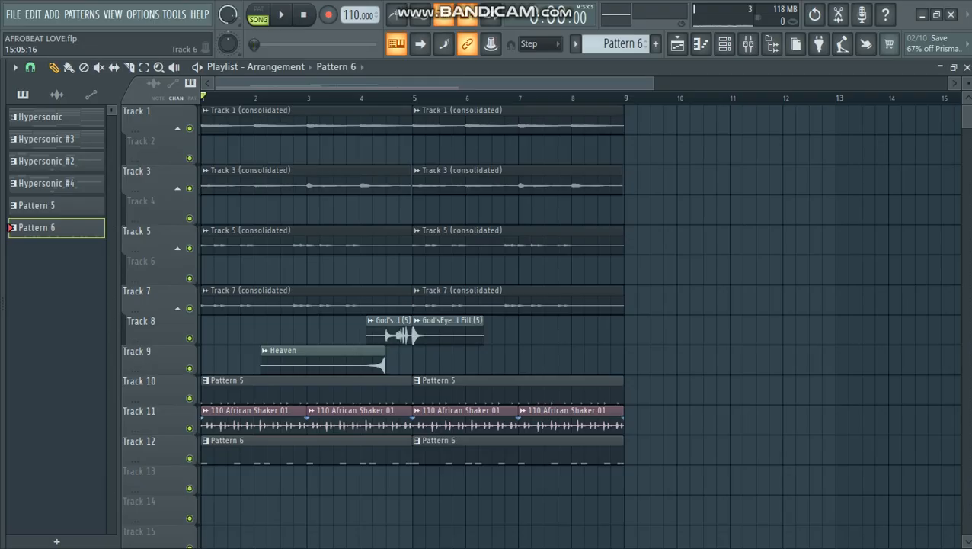
Step: Create Pattern 7 with its clip at bar 1 on Track 13, and clone the Hypersonic #4 channel
scroll(274, 468, "down", 2)
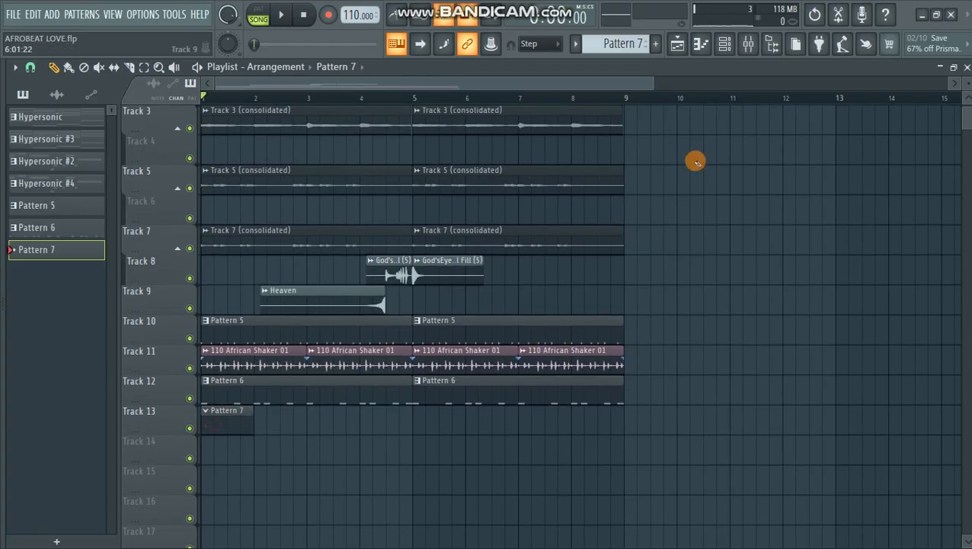
left_click(725, 44)
left_click_drag(184, 233, 252, 226)
right_click(215, 252)
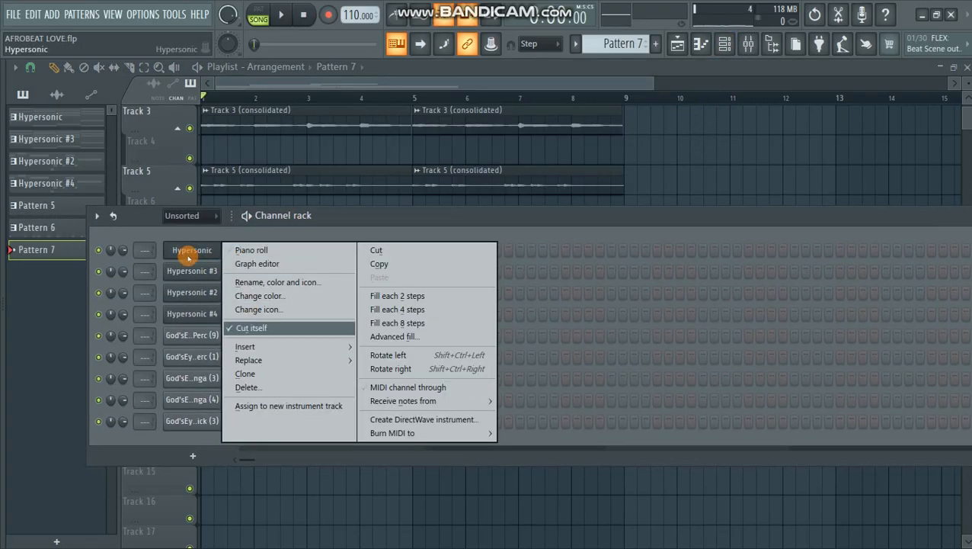
right_click(200, 315)
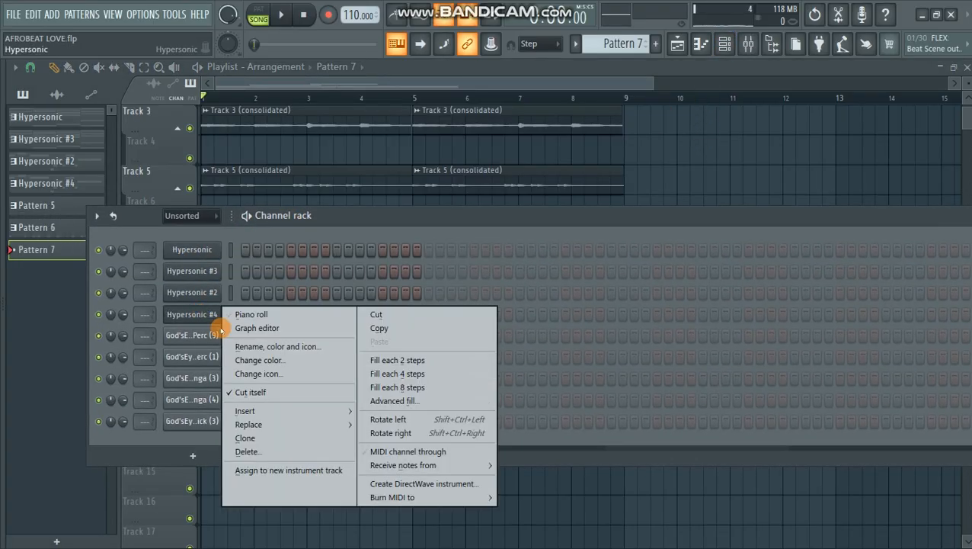
left_click(255, 440)
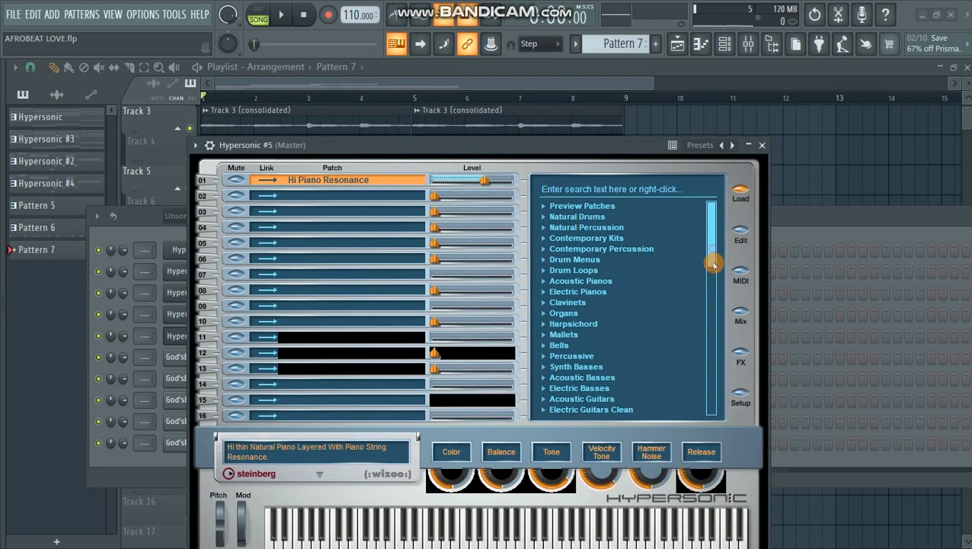
Step: Expand the Electric Basses patch category in the cloned Hypersonic #5 instrument
left_click_drag(714, 263, 715, 300)
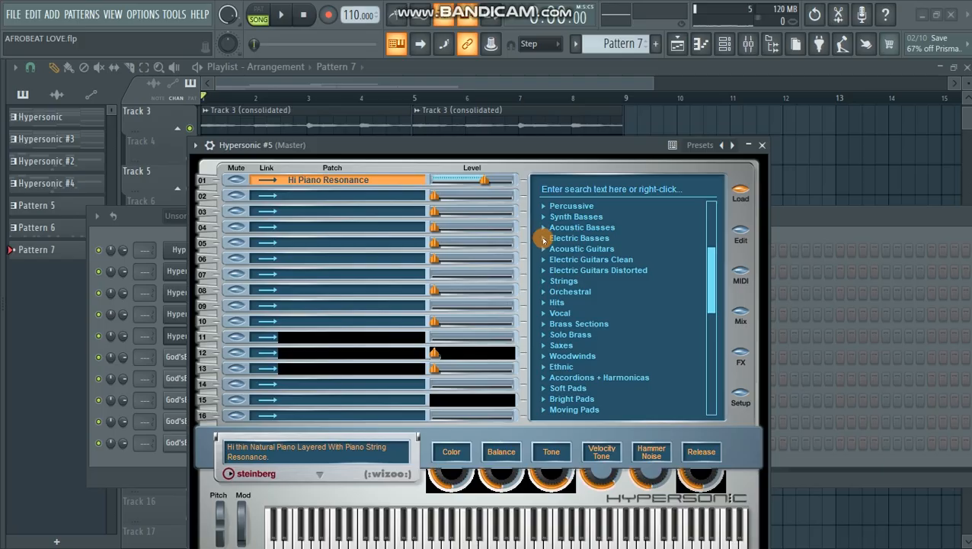
left_click(544, 238)
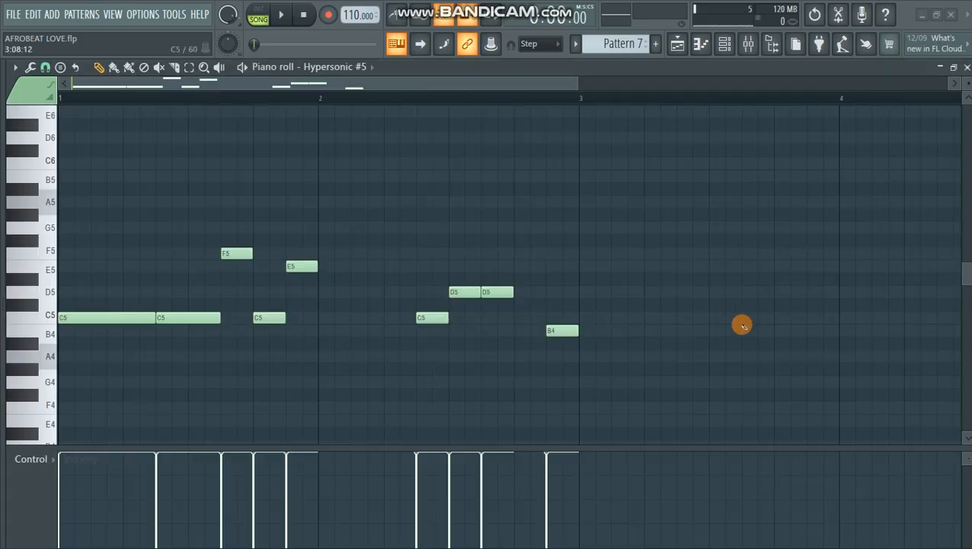
Step: Duplicate the Hypersonic #5 notes of bars 1 and 2 into bars 3 and 4, and slightly lower the note velocities
left_click_drag(579, 102, 2, 172)
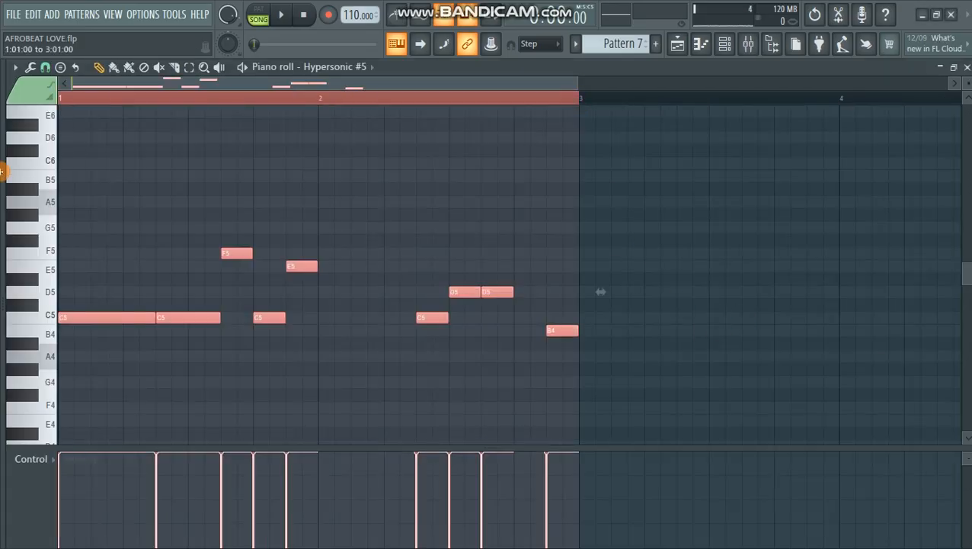
key("ctrl+b")
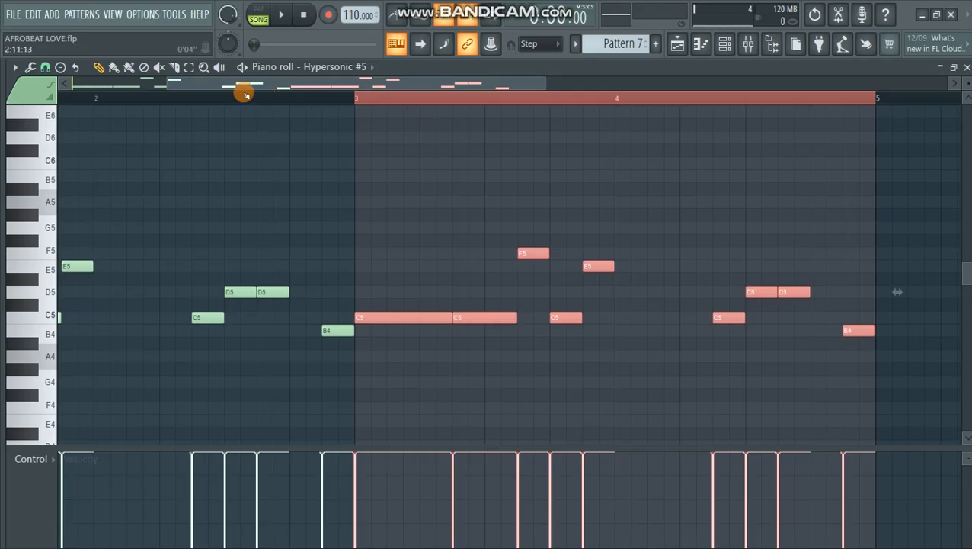
left_click(63, 100)
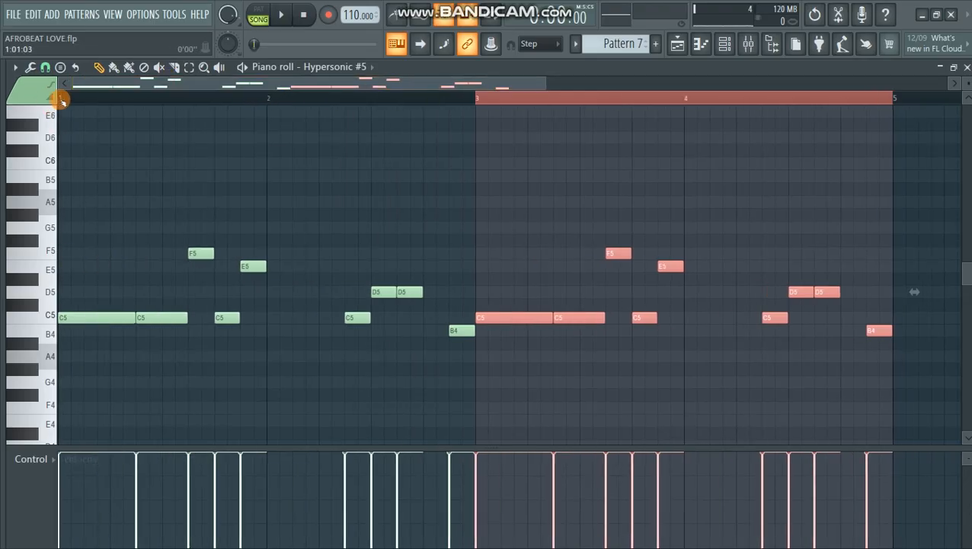
left_click(175, 400)
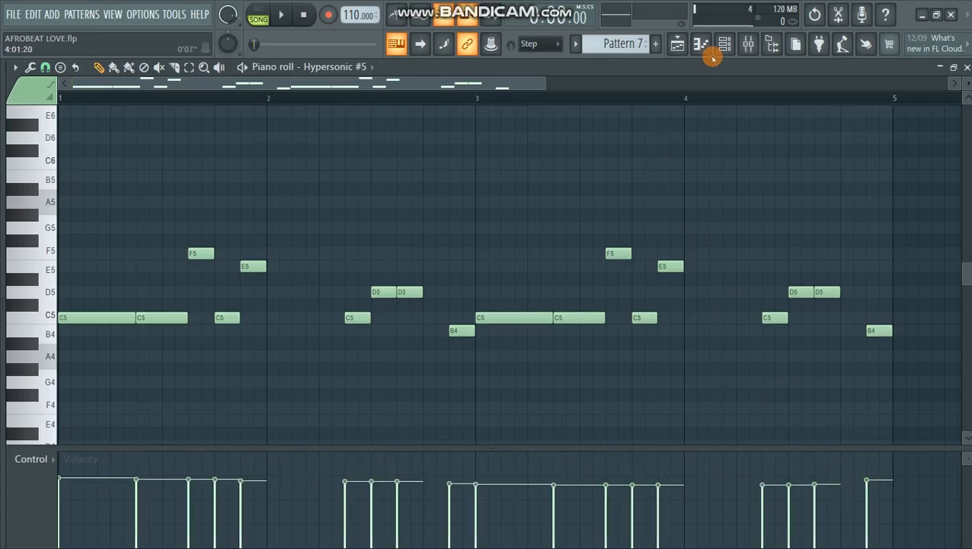
Step: Duplicate the Pattern 7 clip on Track 13 to bar 5 and play the arrangement with the new Hypersonic #5 part
left_click(682, 45)
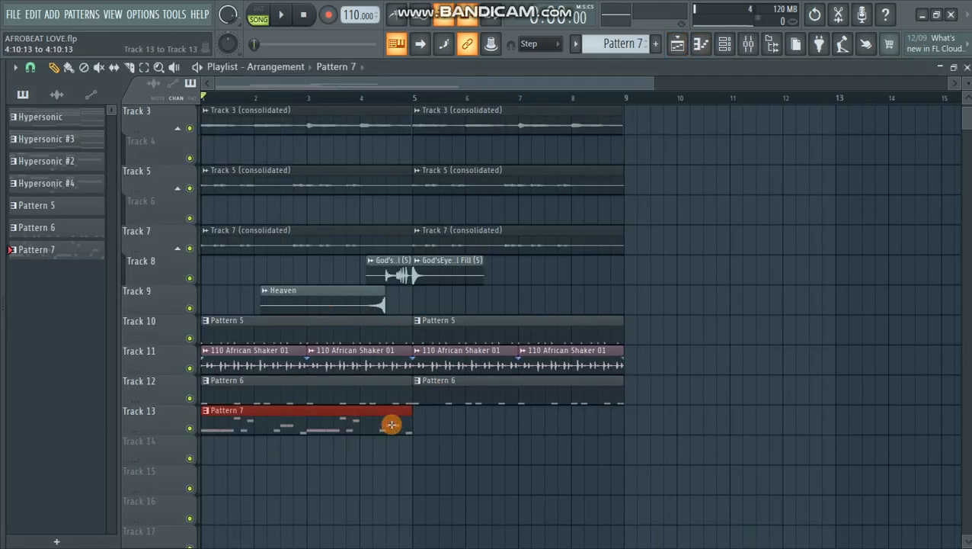
key("ctrl+b")
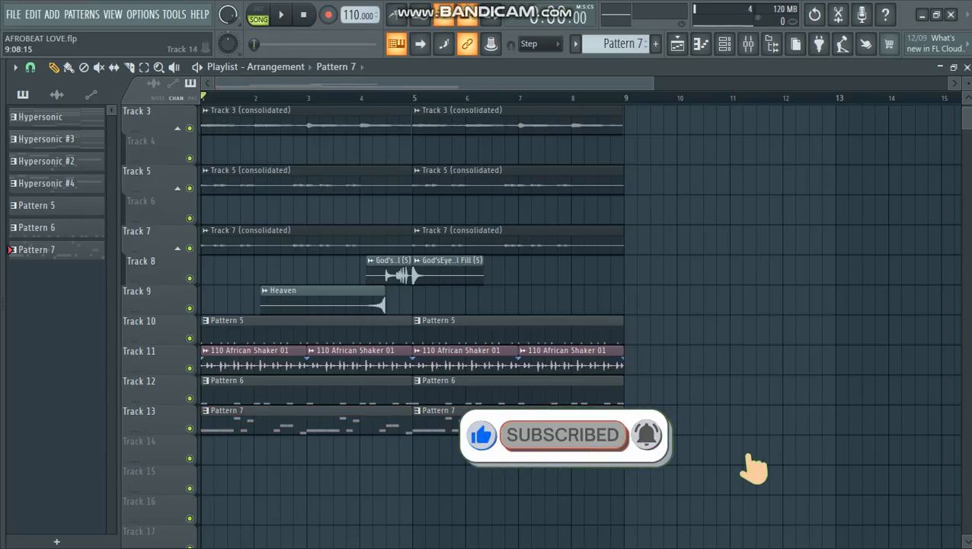
key("space")
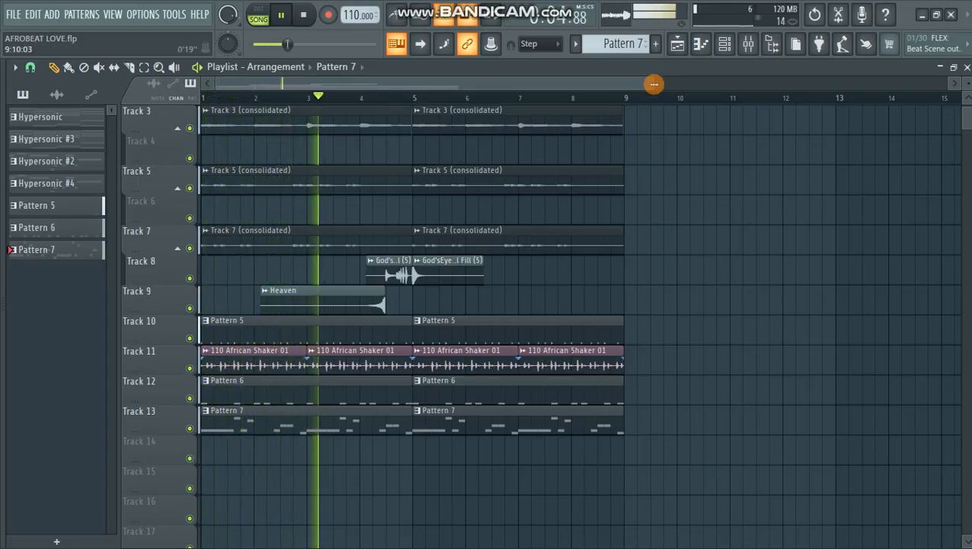
left_click_drag(654, 83, 793, 52)
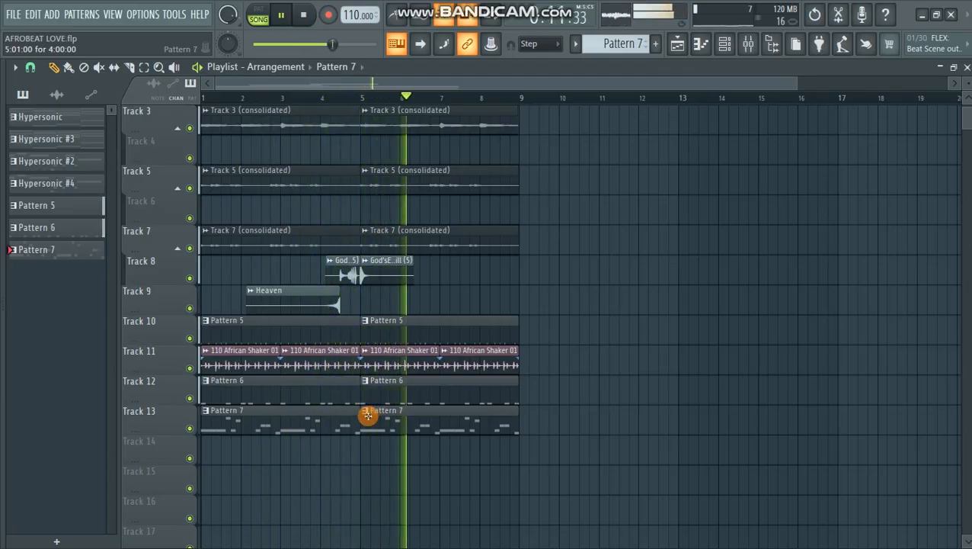
key("space")
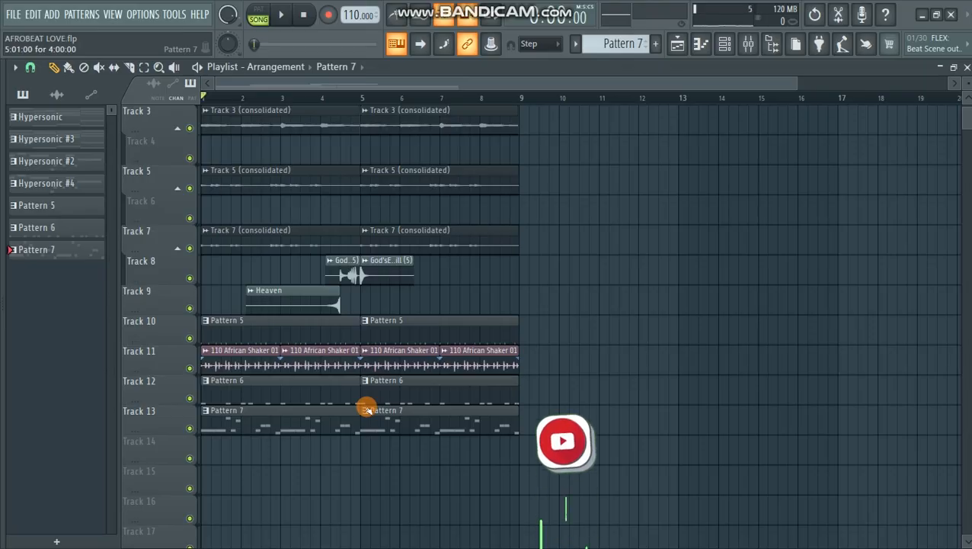
key("space")
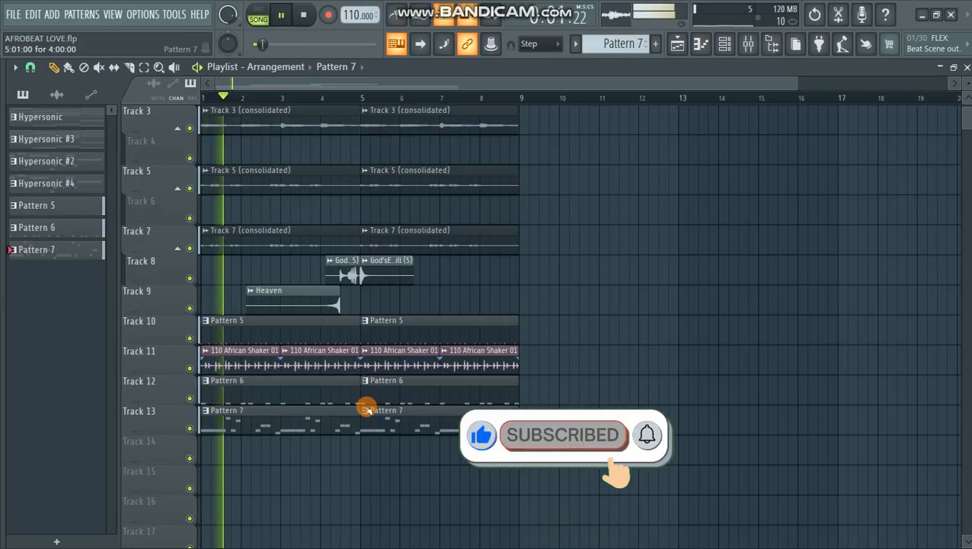